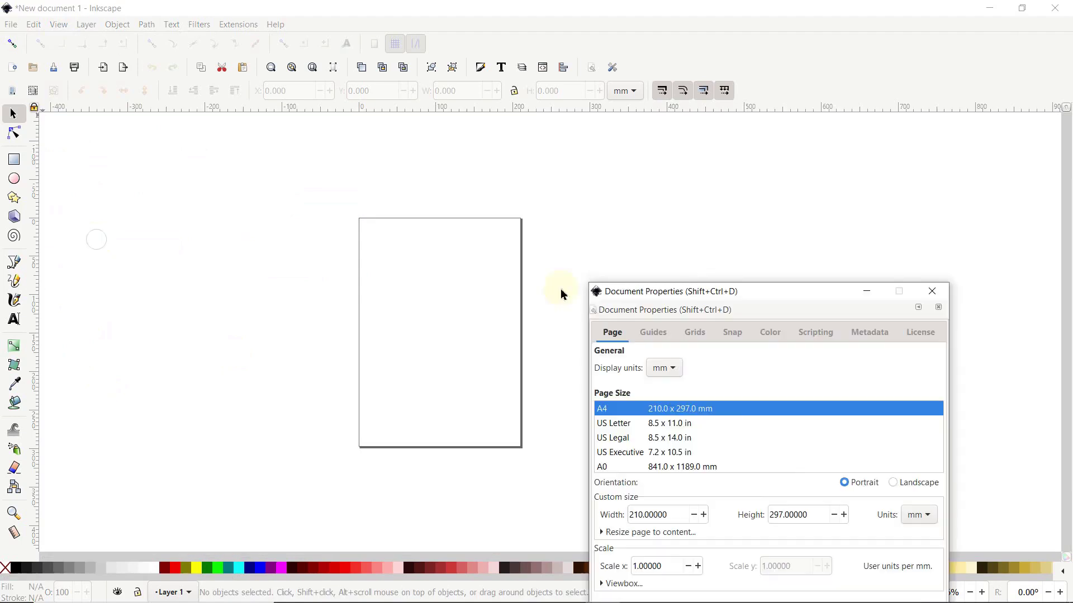
Set the document's display and custom size units to px and the page size to 1920 × 1080 px.
drag(651, 292, 324, 10)
click(317, 90)
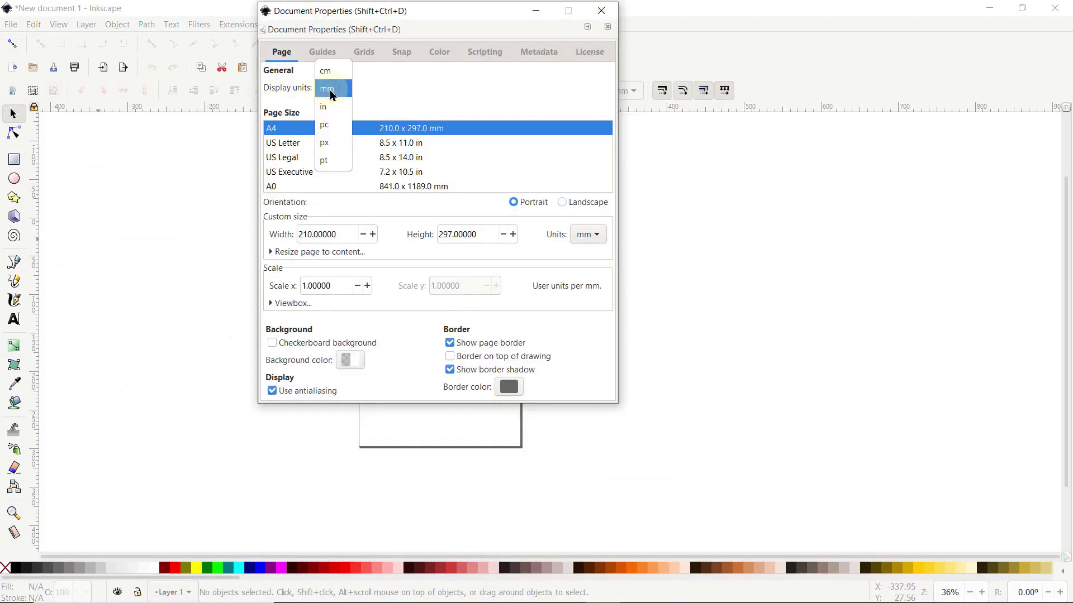
click(336, 141)
click(588, 235)
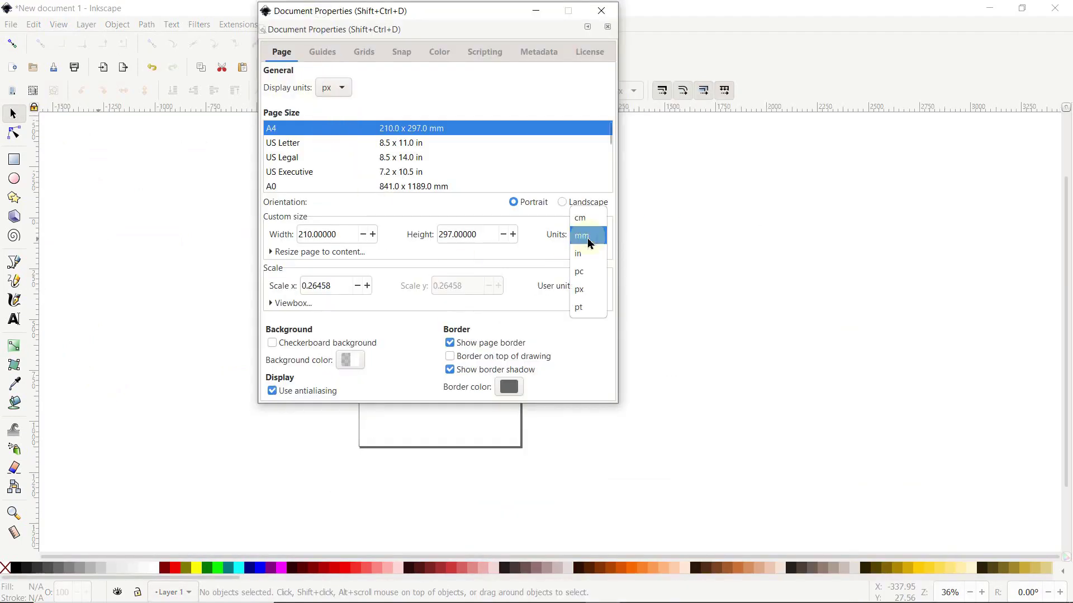
click(587, 286)
double_click(343, 234)
text(1920)
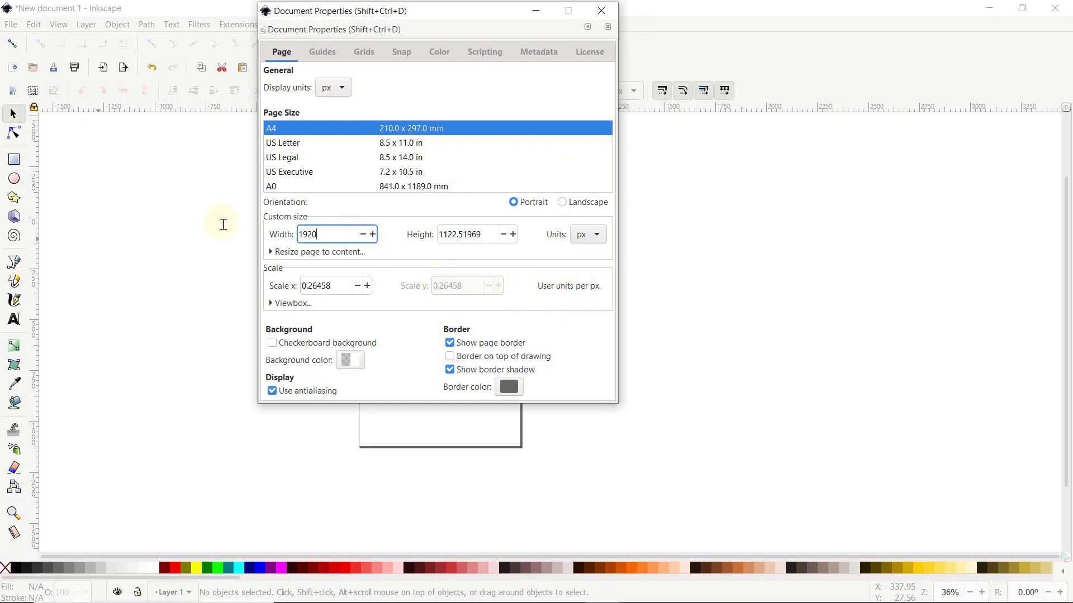
double_click(494, 234)
text(1080)
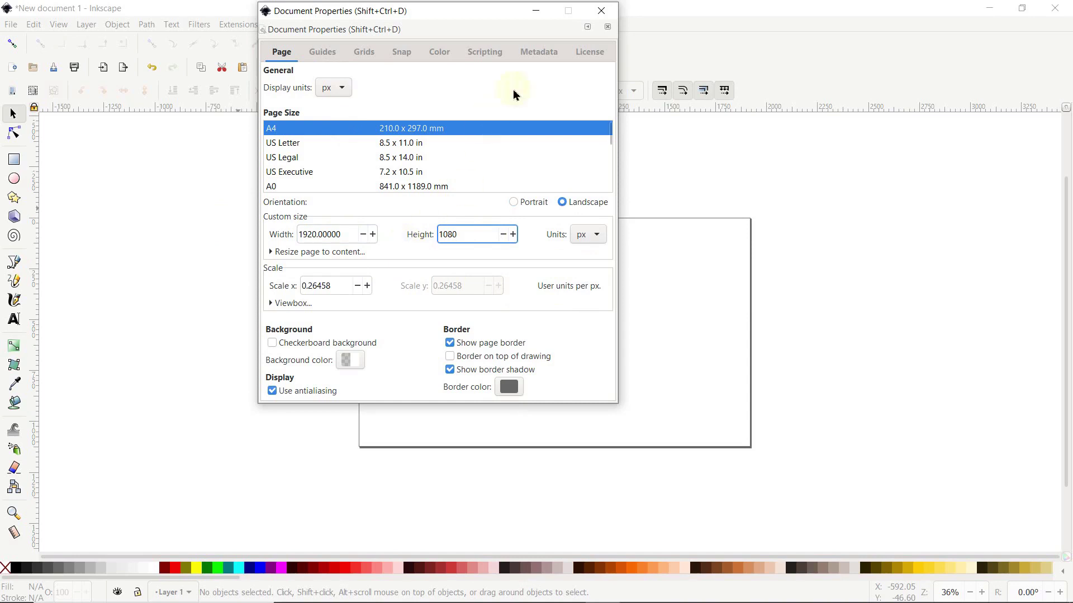
click(599, 11)
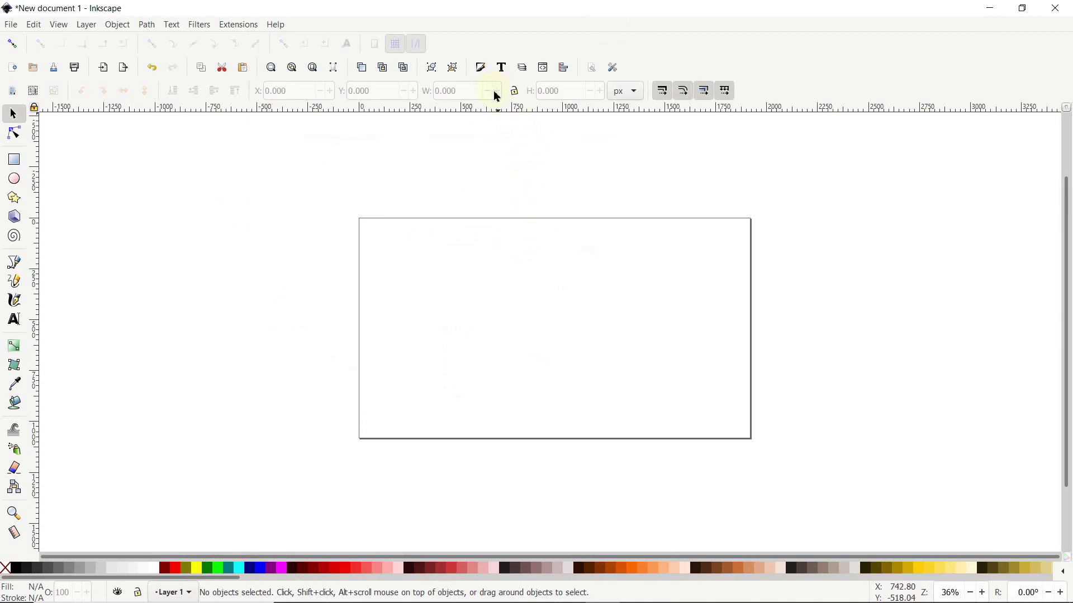
Open the Fill and Stroke and Align and Distribute dialogs, and import the picture moose.png.
click(489, 74)
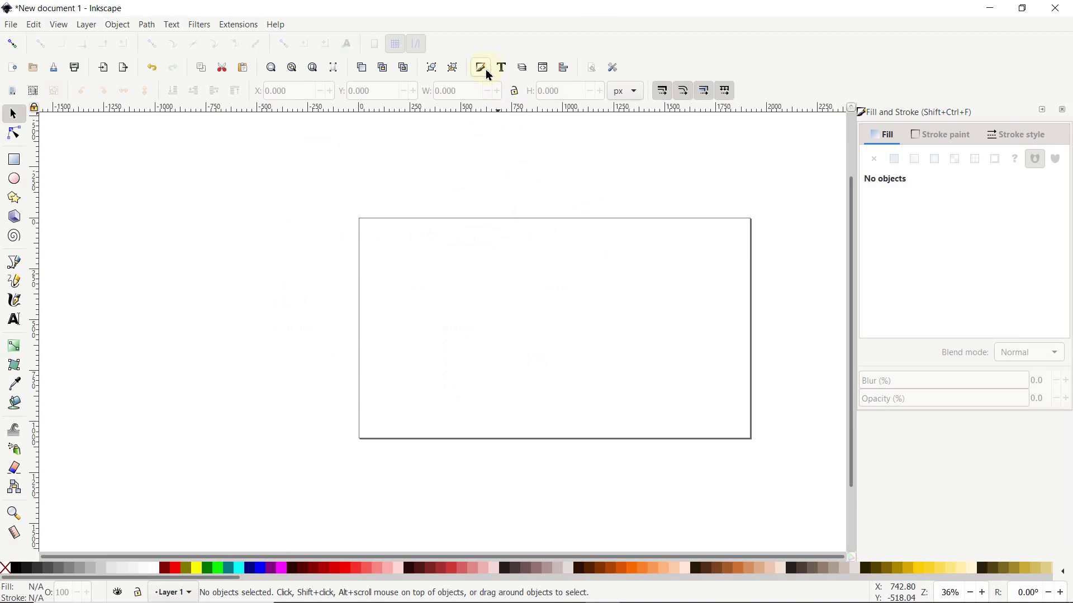
click(564, 68)
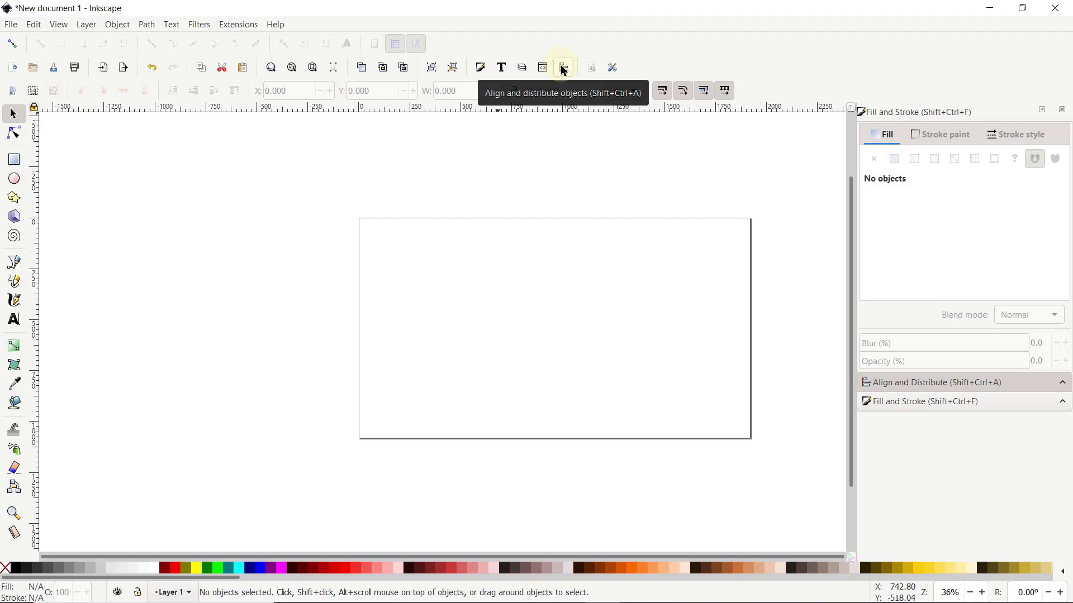
click(11, 24)
click(46, 182)
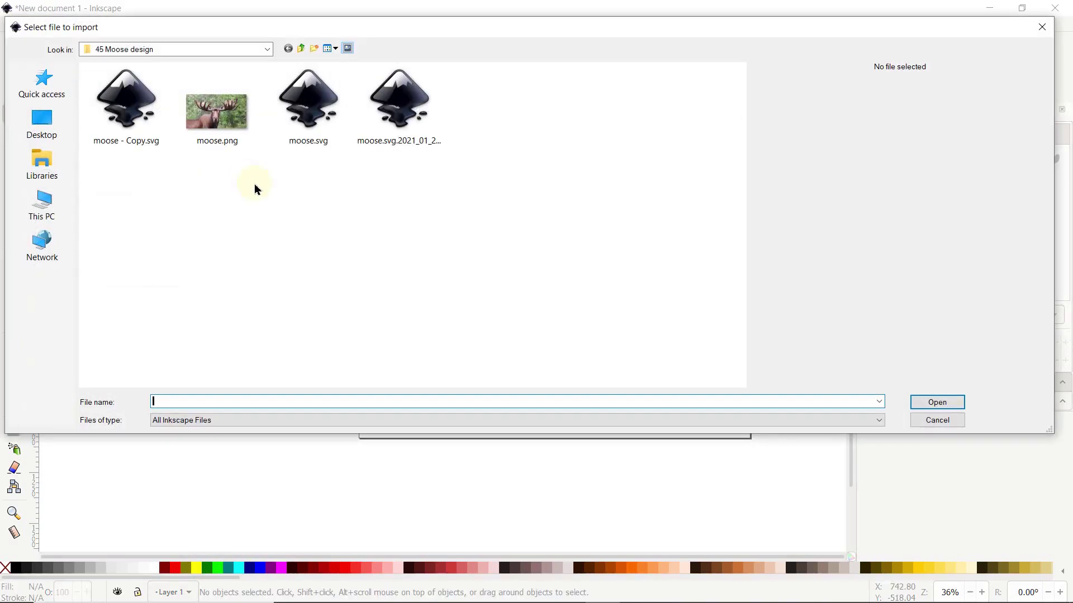
click(215, 124)
click(938, 403)
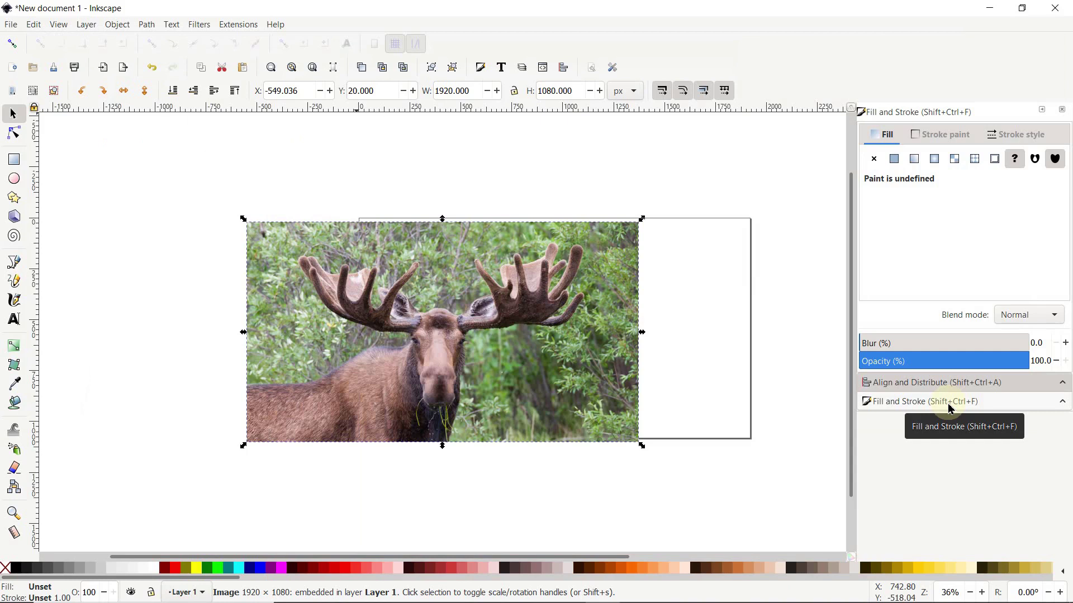
Center the moose photo on the page along both the vertical and horizontal axes, relative to the page.
click(651, 446)
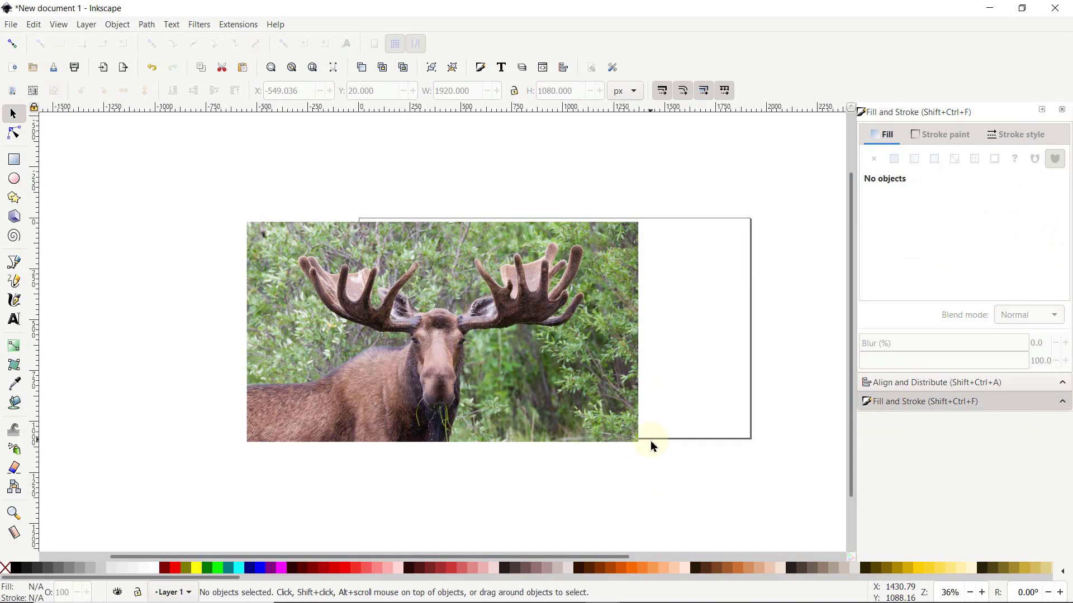
click(636, 370)
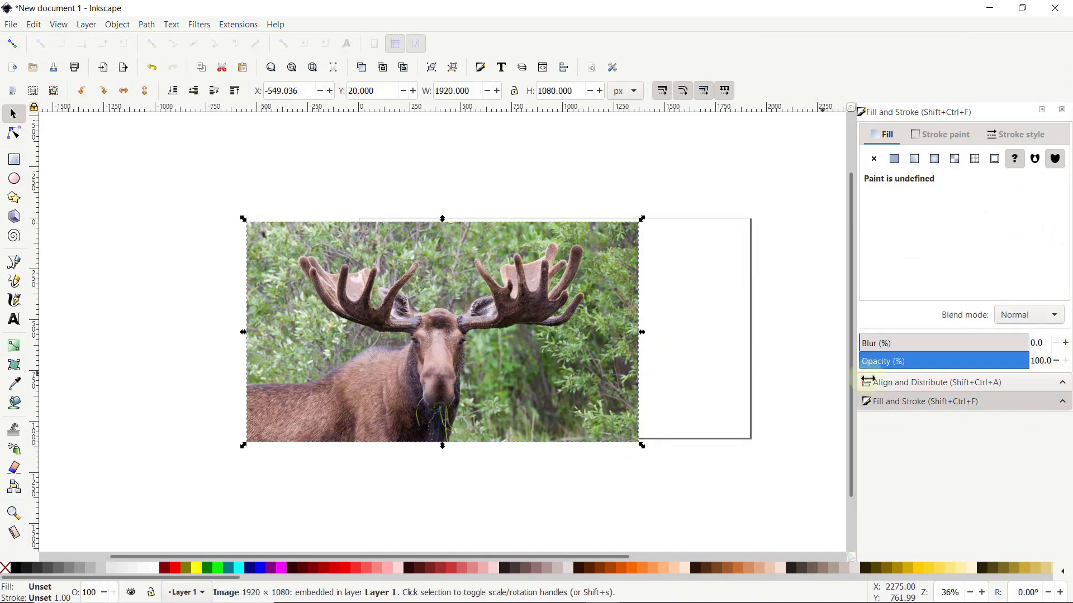
click(921, 383)
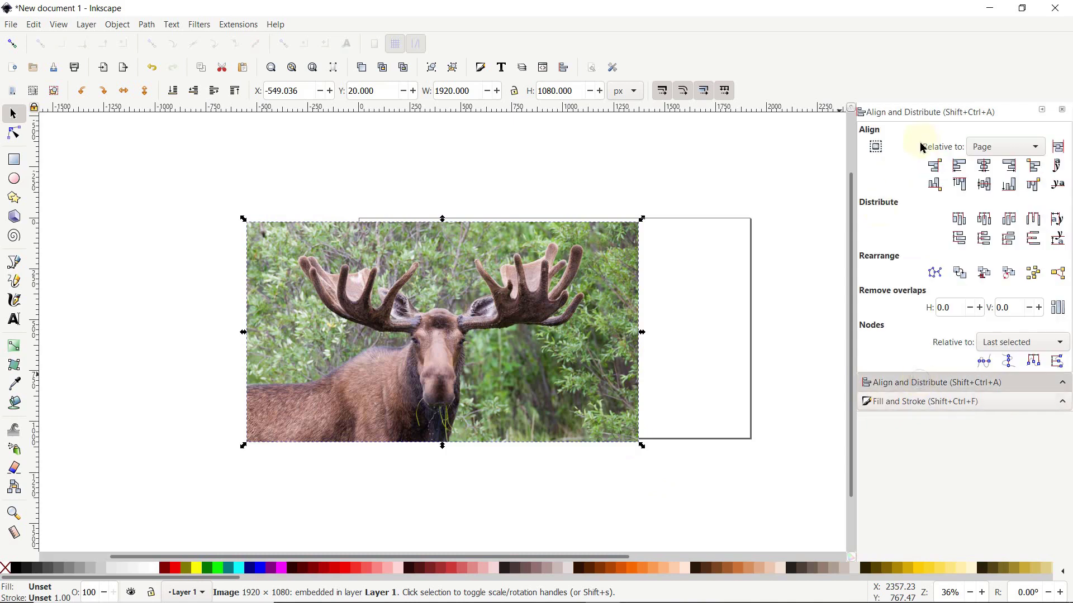
click(984, 147)
click(1002, 154)
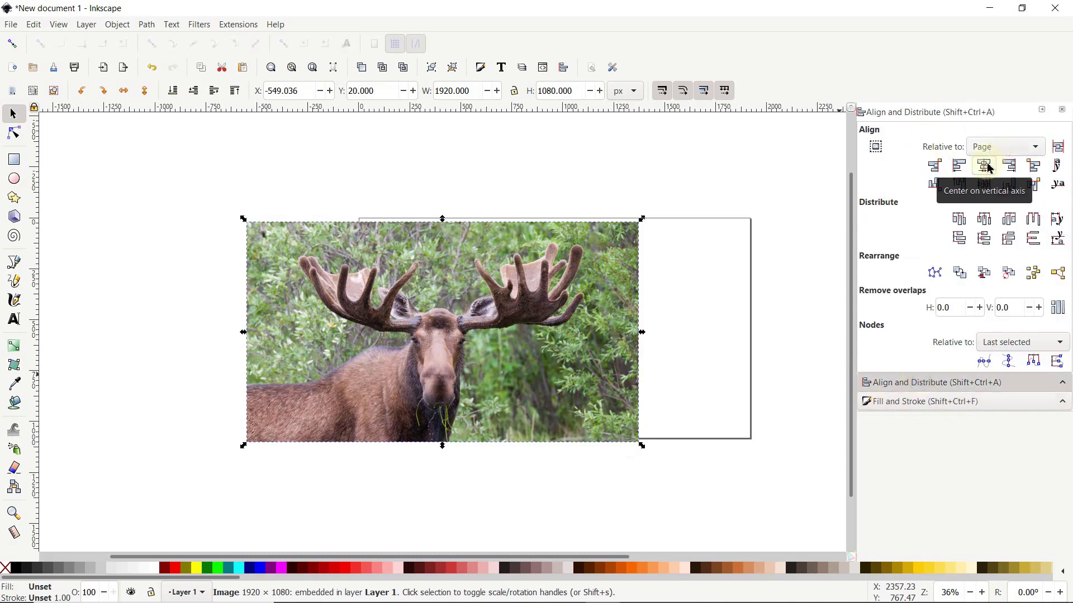
click(988, 167)
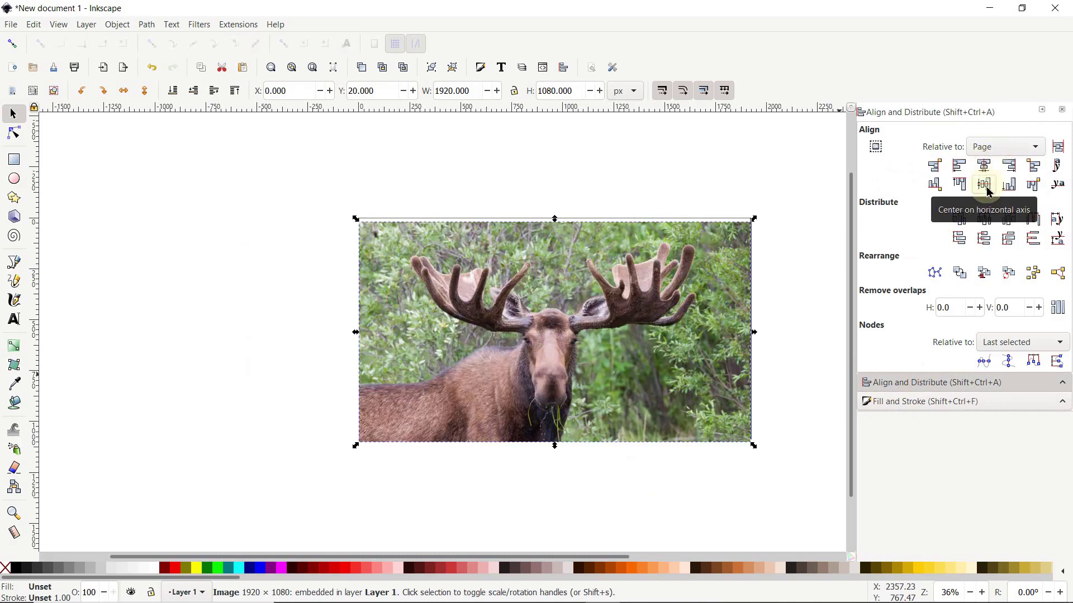
click(986, 187)
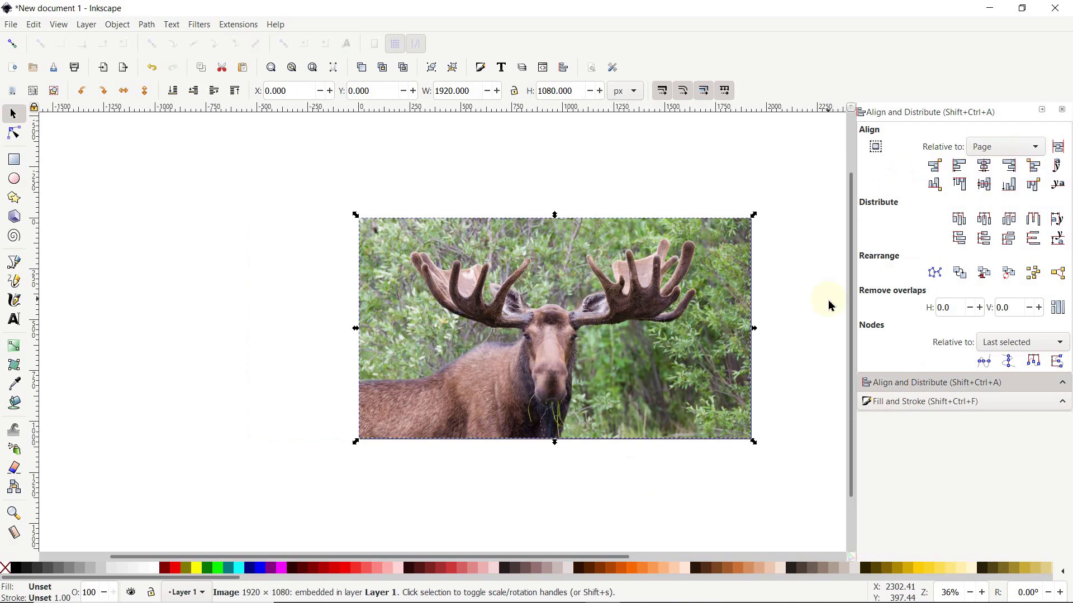
Set the moose photo's opacity to 50%.
click(918, 402)
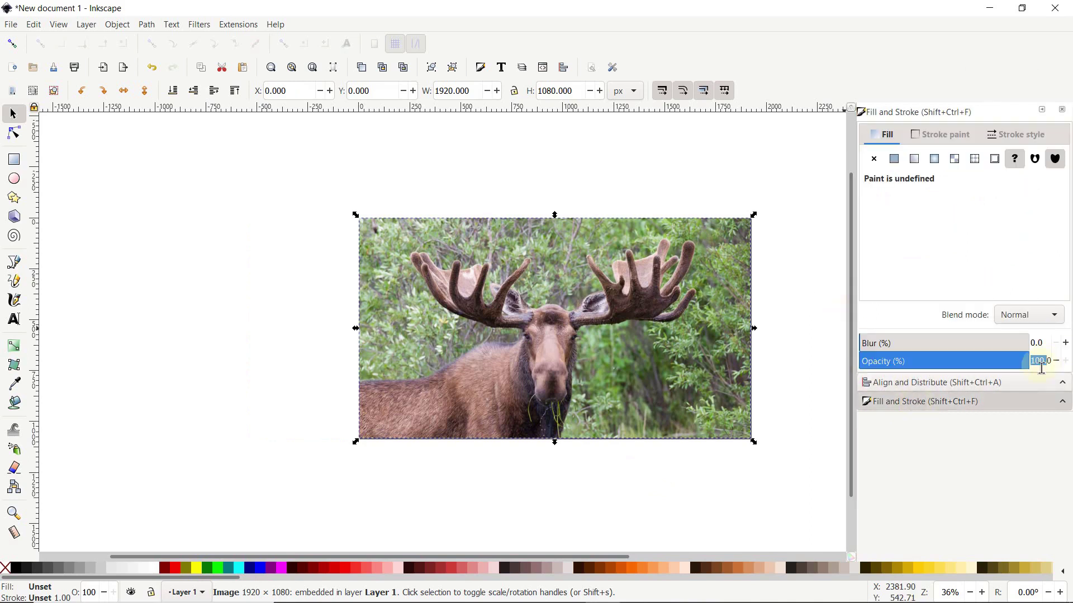
drag(1031, 361, 1043, 370)
text(50)
key(Return)
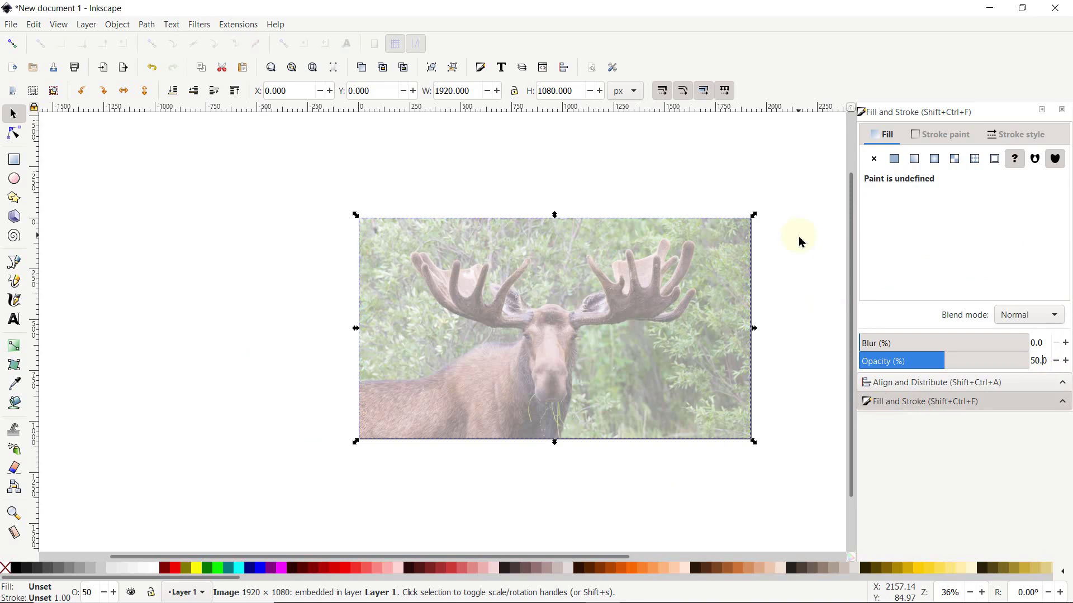
Trace the outline of the antler in the photo's left half as a closed freehand Pencil path with shape None.
click(316, 68)
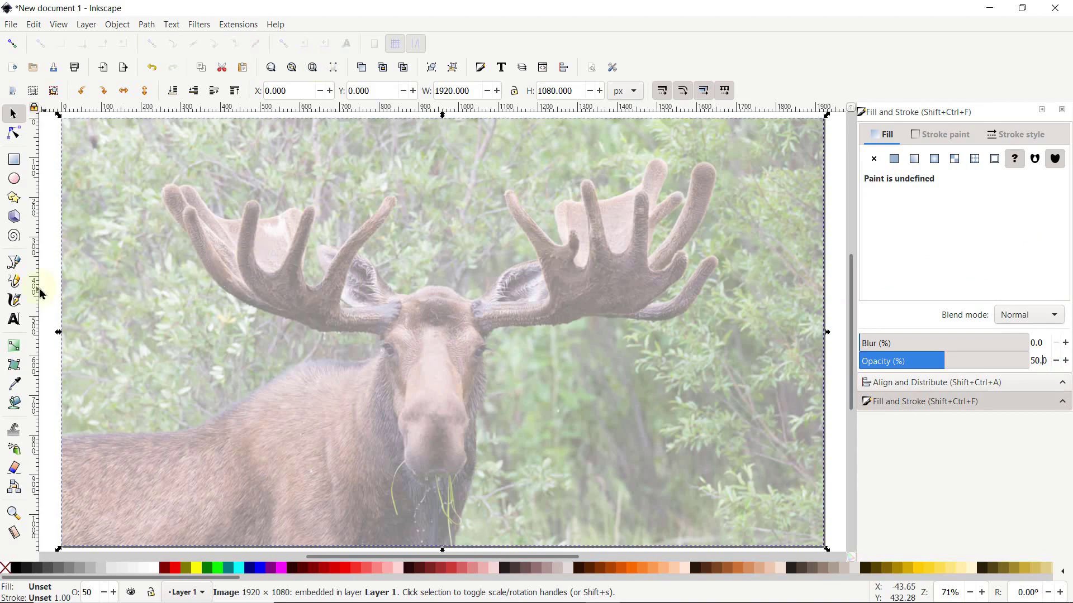
click(17, 285)
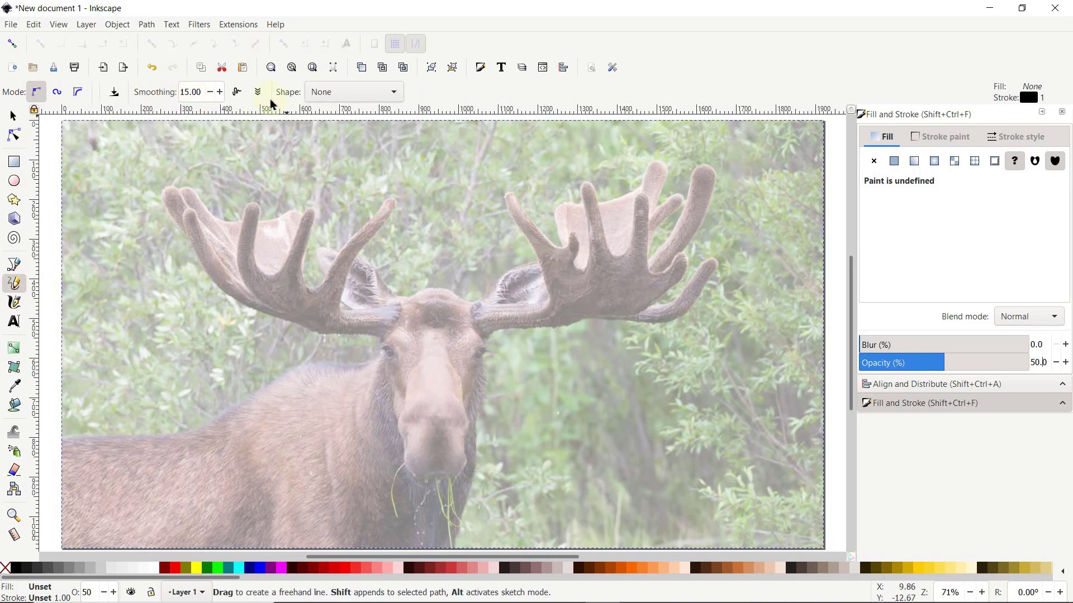
click(357, 95)
click(359, 95)
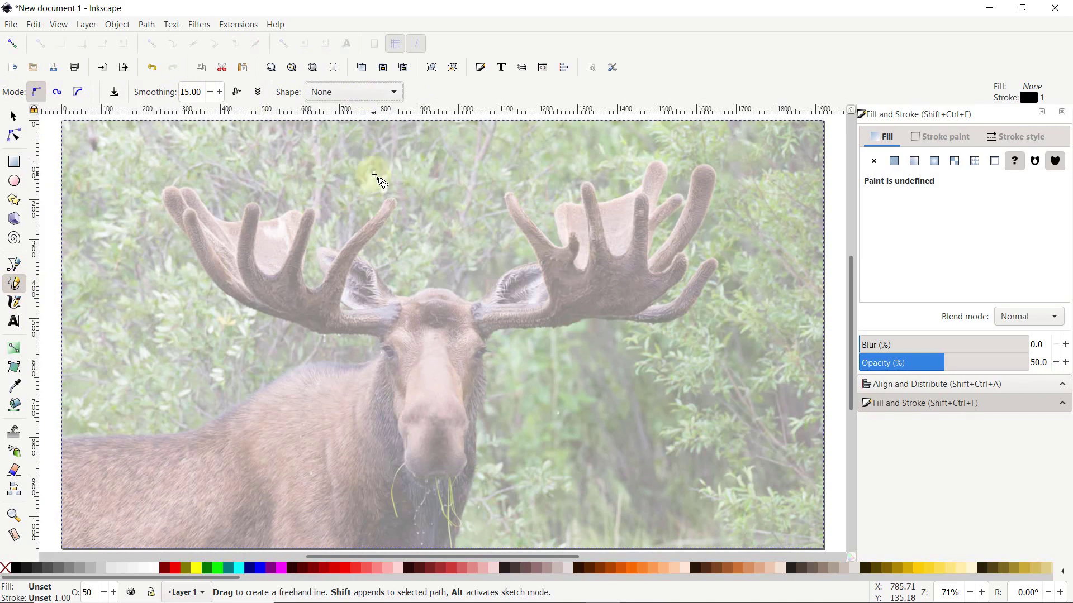
click(273, 232)
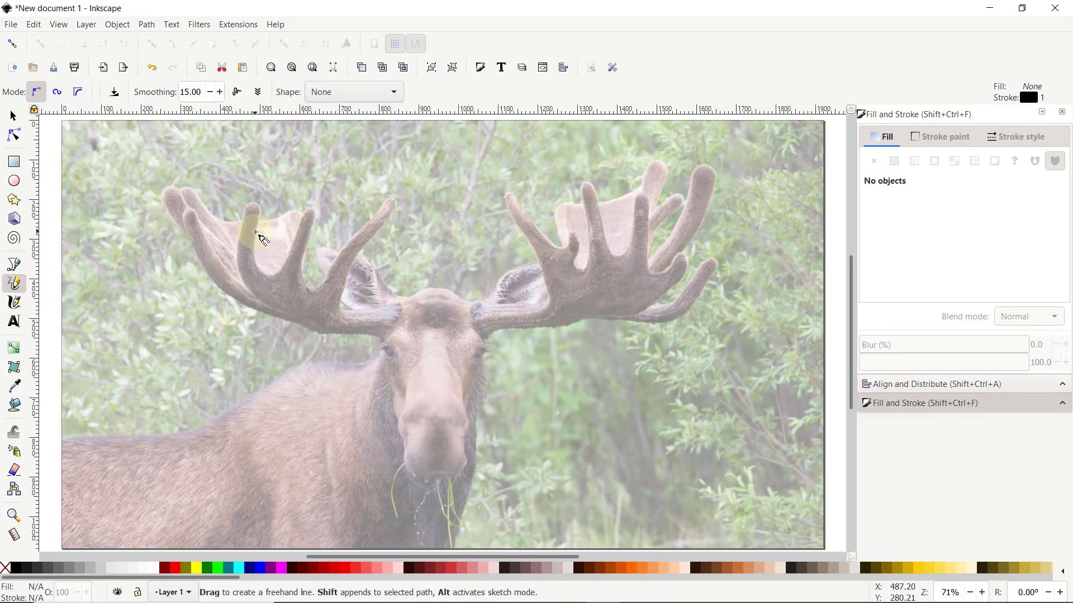
mouse_move(256, 232)
mouse_down()
mouse_move(275, 274)
mouse_move(309, 210)
mouse_move(310, 288)
mouse_move(391, 201)
mouse_move(343, 301)
mouse_move(345, 311)
mouse_move(399, 311)
mouse_move(379, 336)
mouse_move(321, 335)
mouse_move(239, 302)
mouse_move(220, 287)
mouse_move(249, 304)
mouse_move(197, 256)
mouse_move(188, 213)
mouse_move(242, 275)
mouse_move(252, 204)
mouse_move(256, 231)
mouse_up()
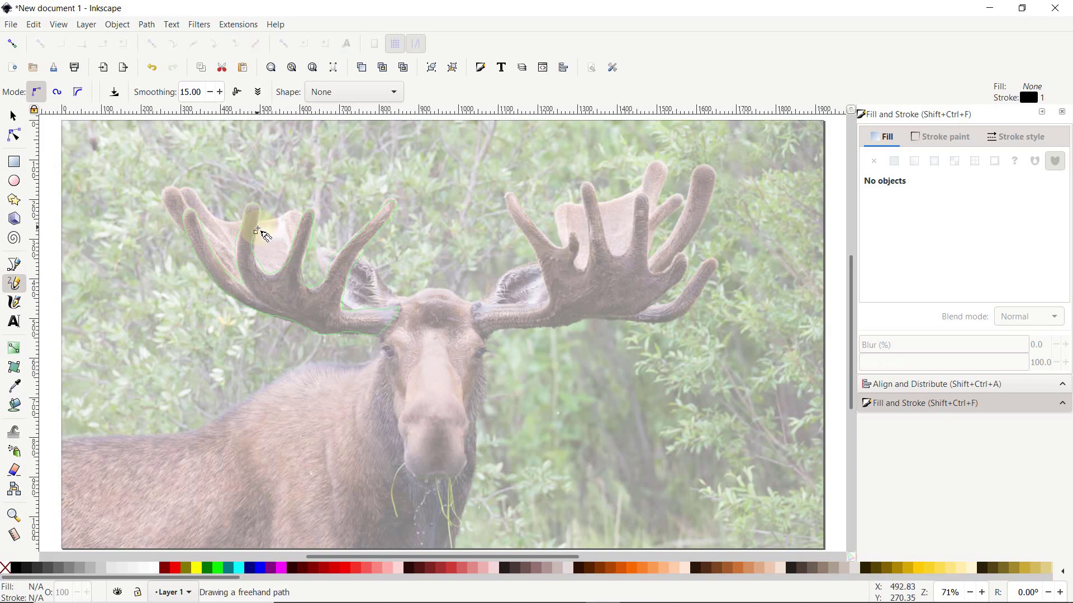
drag(257, 231, 258, 231)
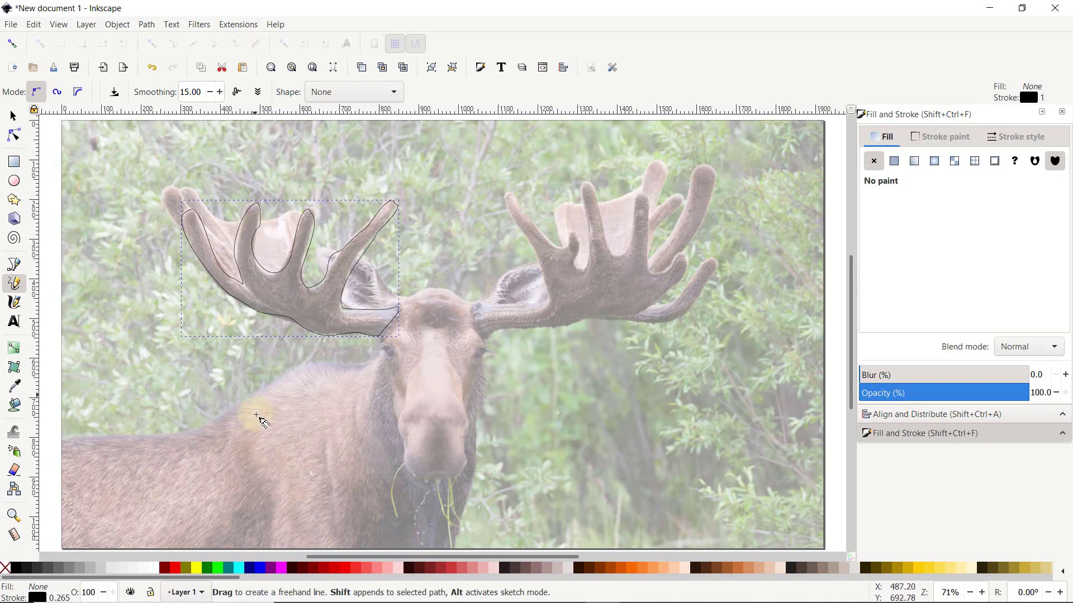
Style the traced antler shape with a red fill (ff0000), no stroke and 50% opacity.
click(177, 572)
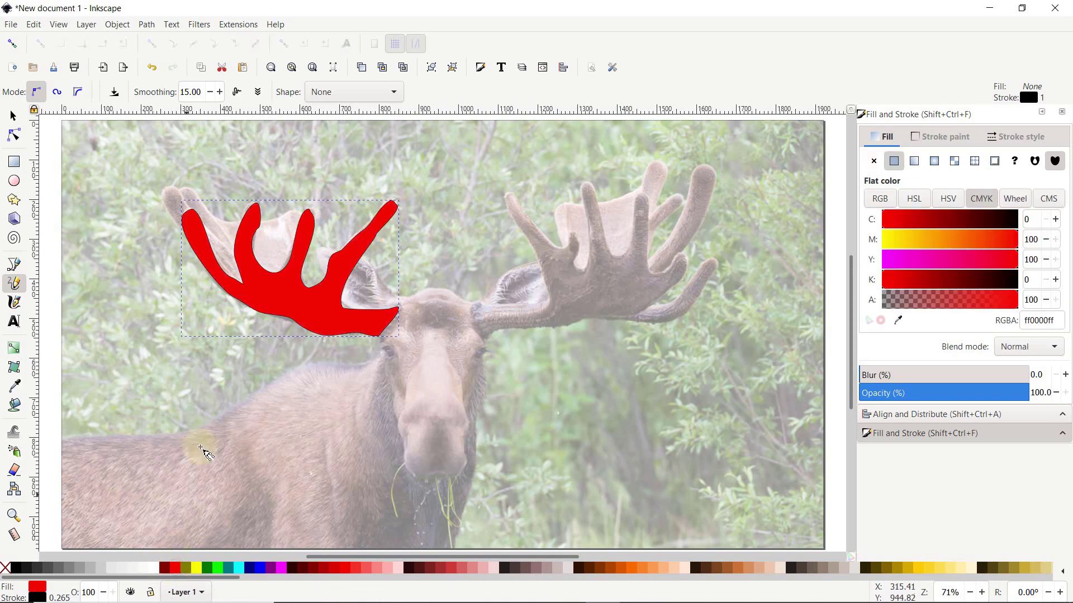
shift+click(209, 431)
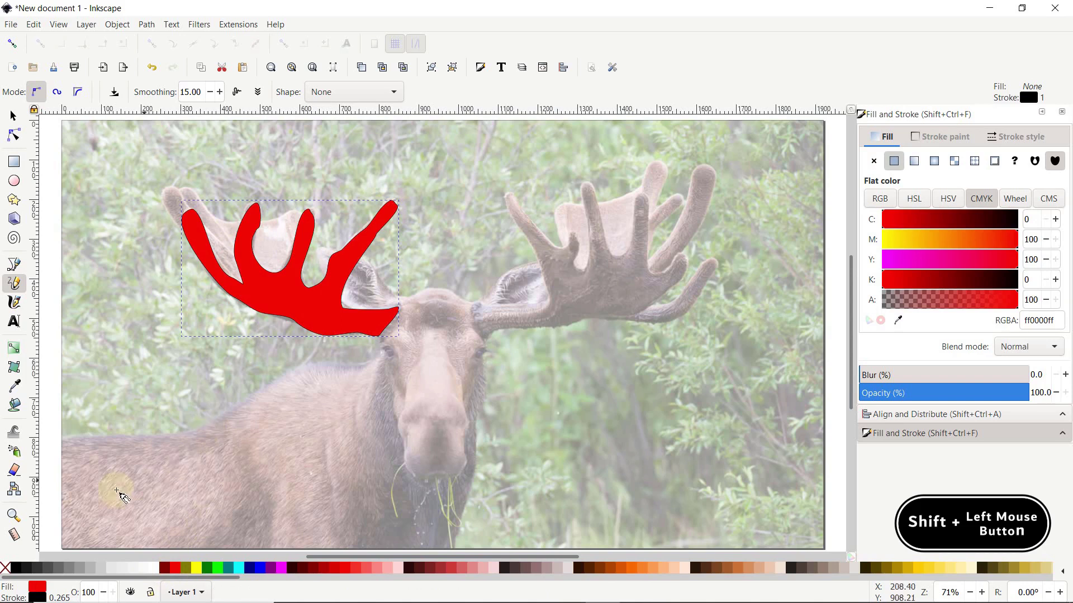
shift+click(3, 574)
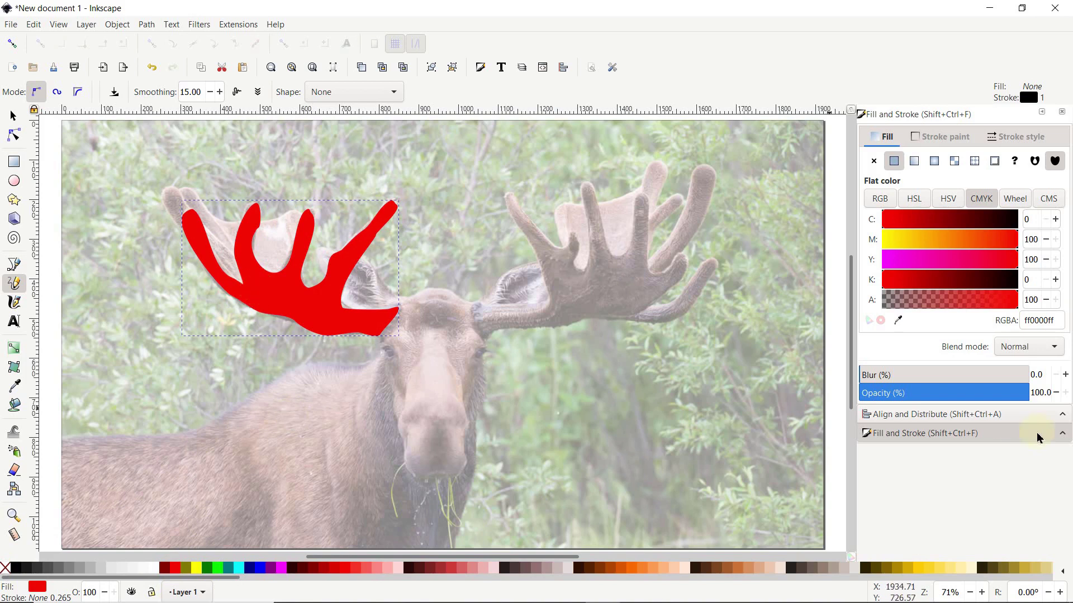
double_click(1048, 394)
text(50)
key(Return)
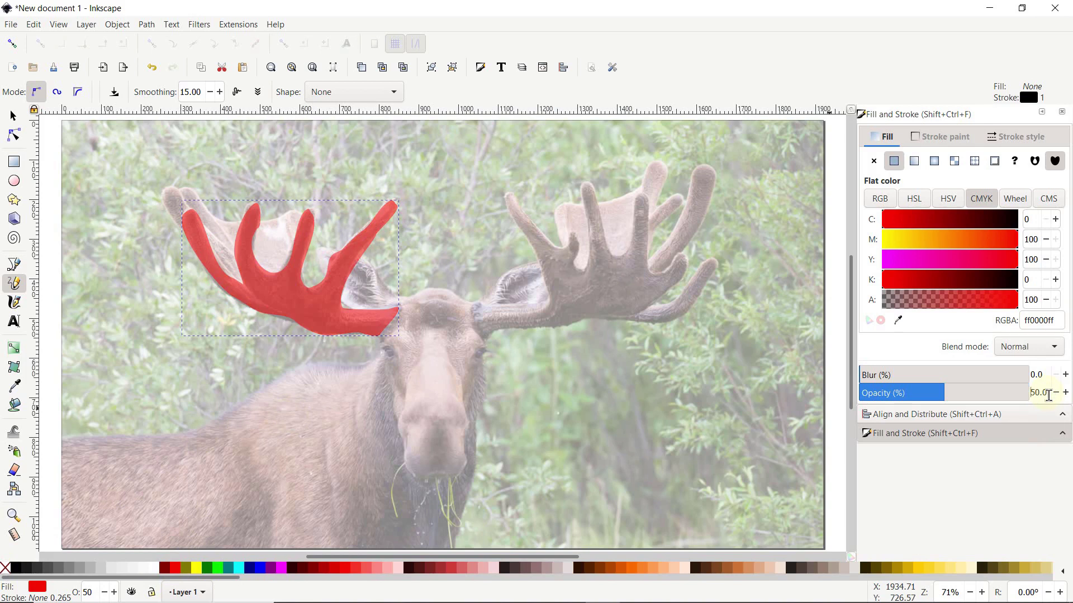
Delete the surplus nodes along the lower edge of the red antler shape.
click(277, 68)
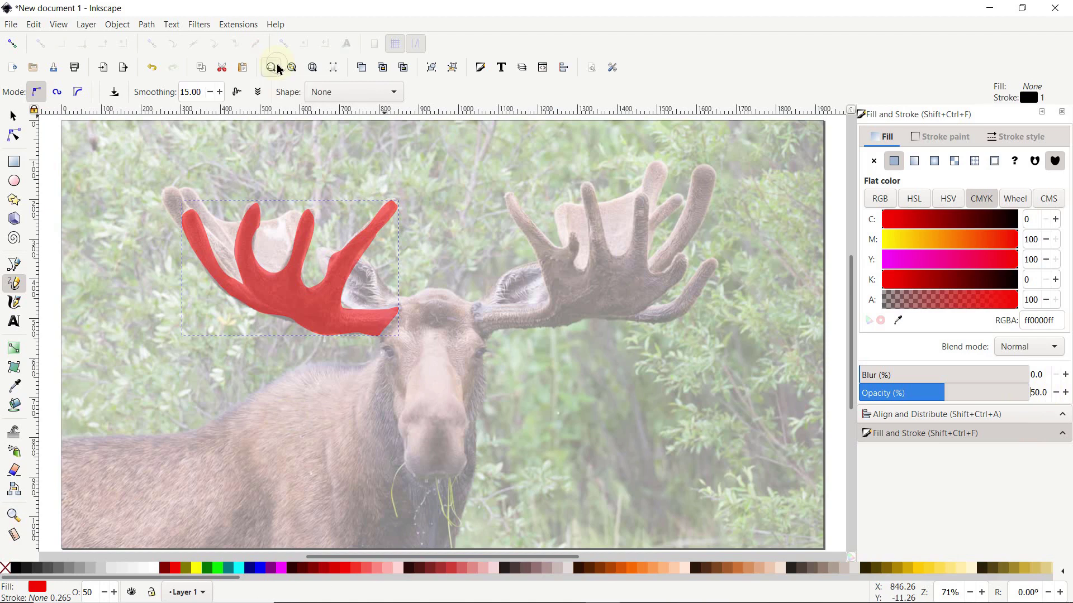
key(s)
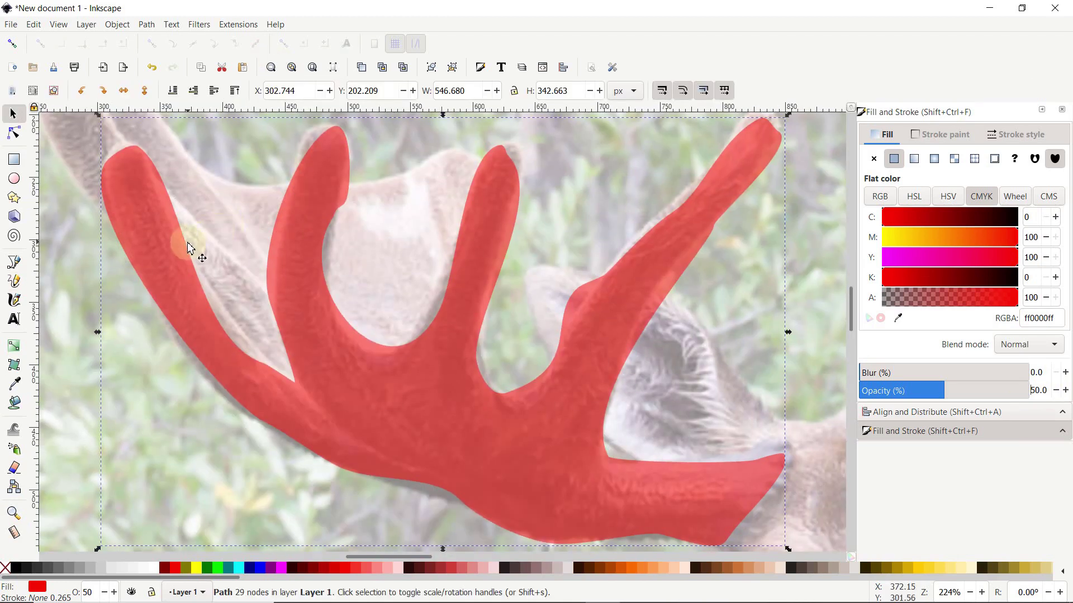
click(13, 136)
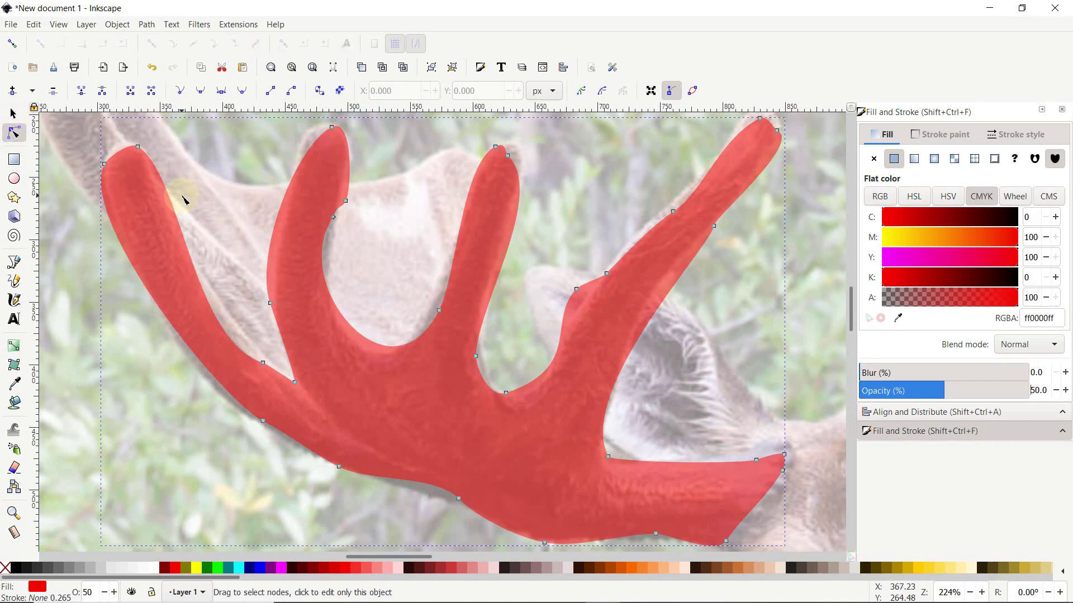
drag(230, 412, 564, 467)
key(Delete)
scroll(441, 528, down, 1)
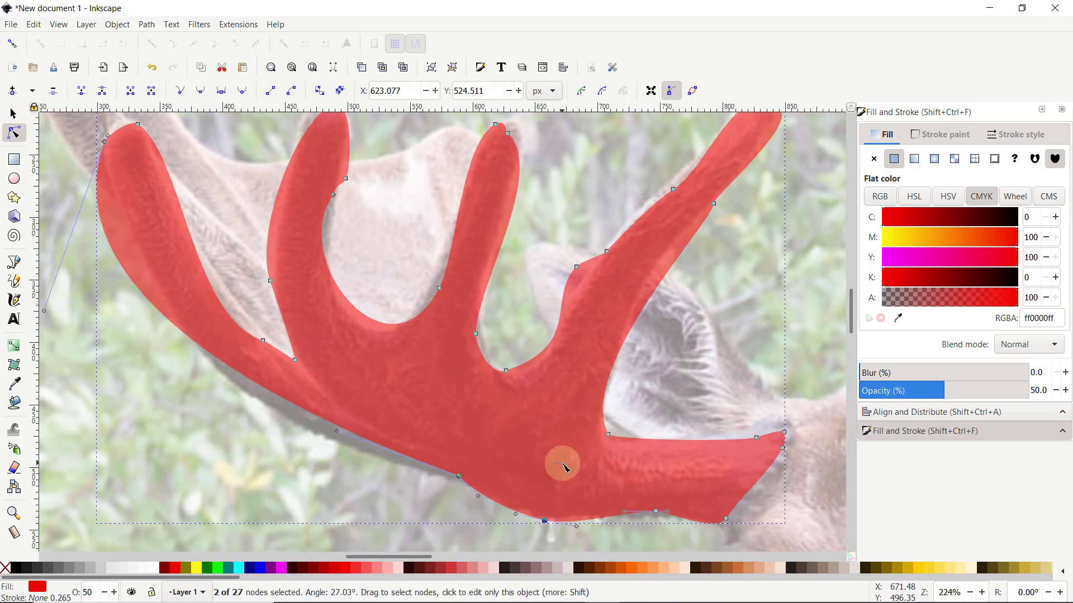
key(Delete)
drag(642, 531, 673, 496)
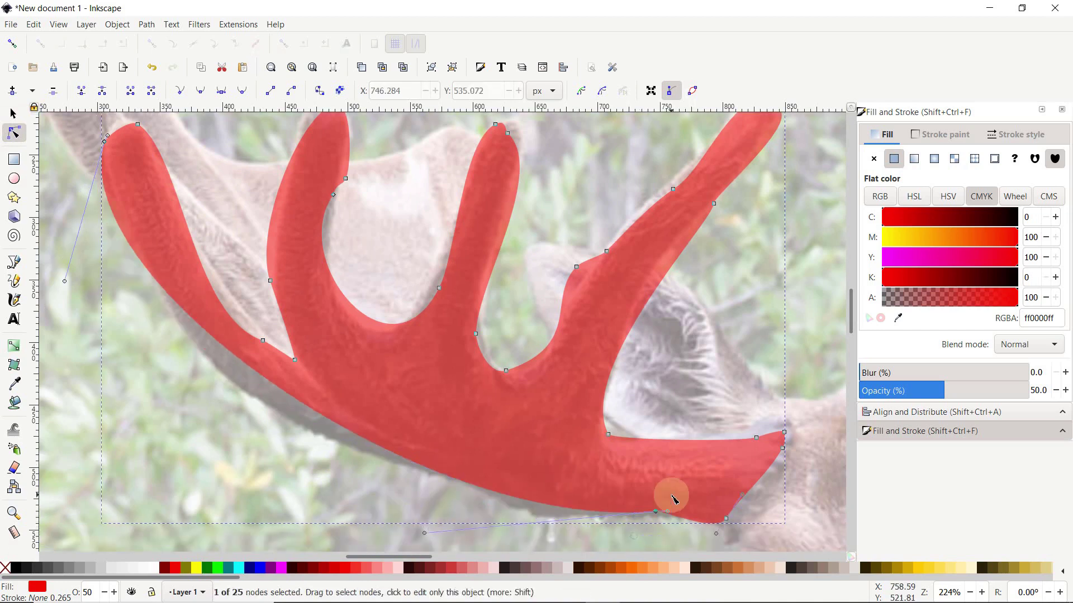
key(Delete)
Adjust the end node handles of the antler shape's lower edge so the curve follows the antler in the photo.
scroll(534, 460, left, 3)
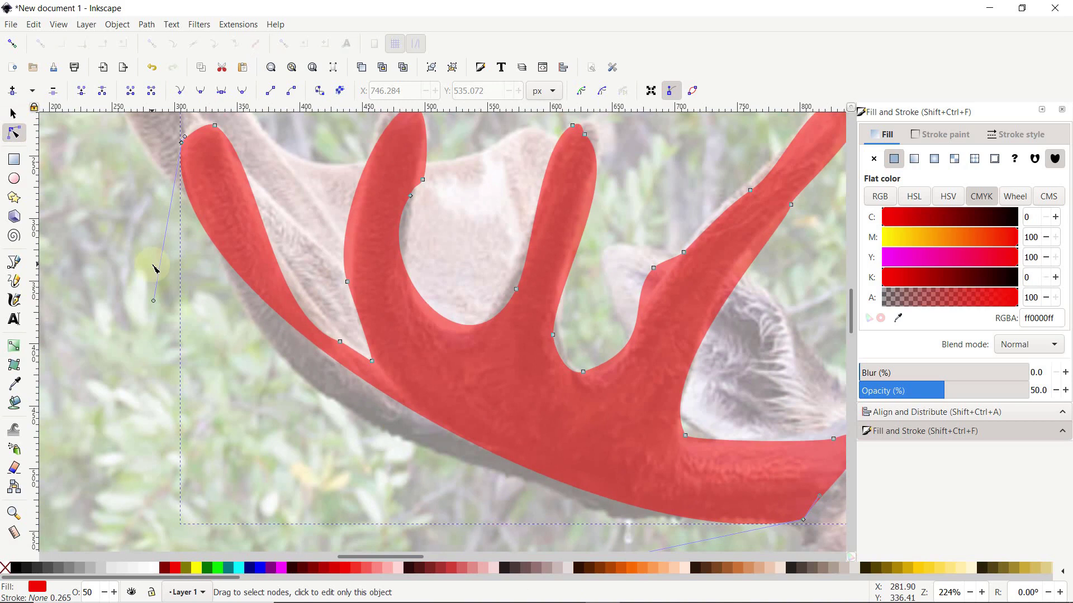
drag(153, 301, 151, 350)
drag(163, 385, 188, 418)
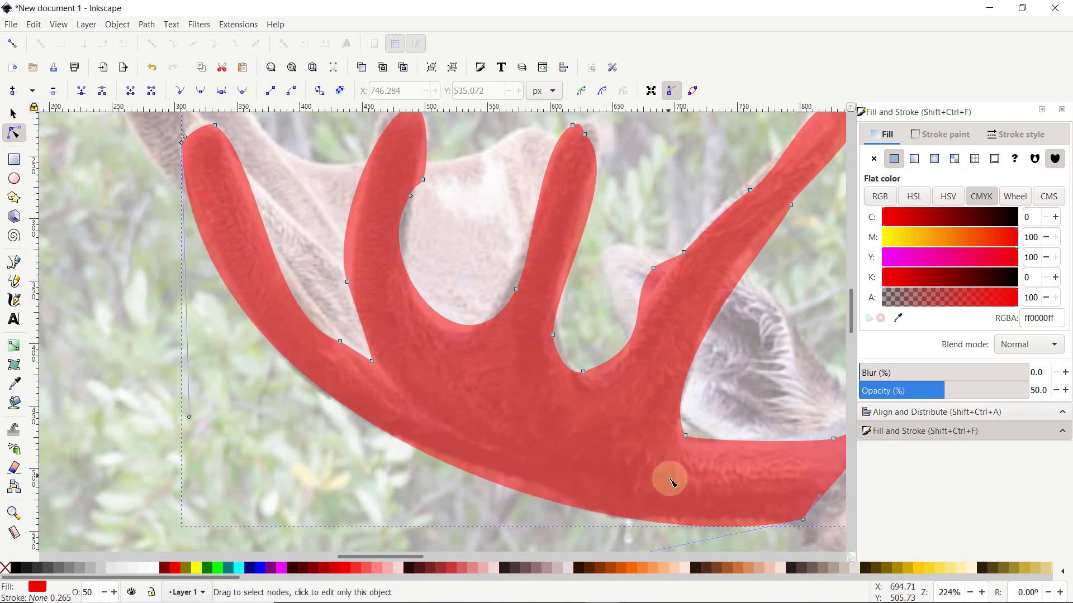
scroll(672, 480, down, 3)
drag(599, 485, 558, 468)
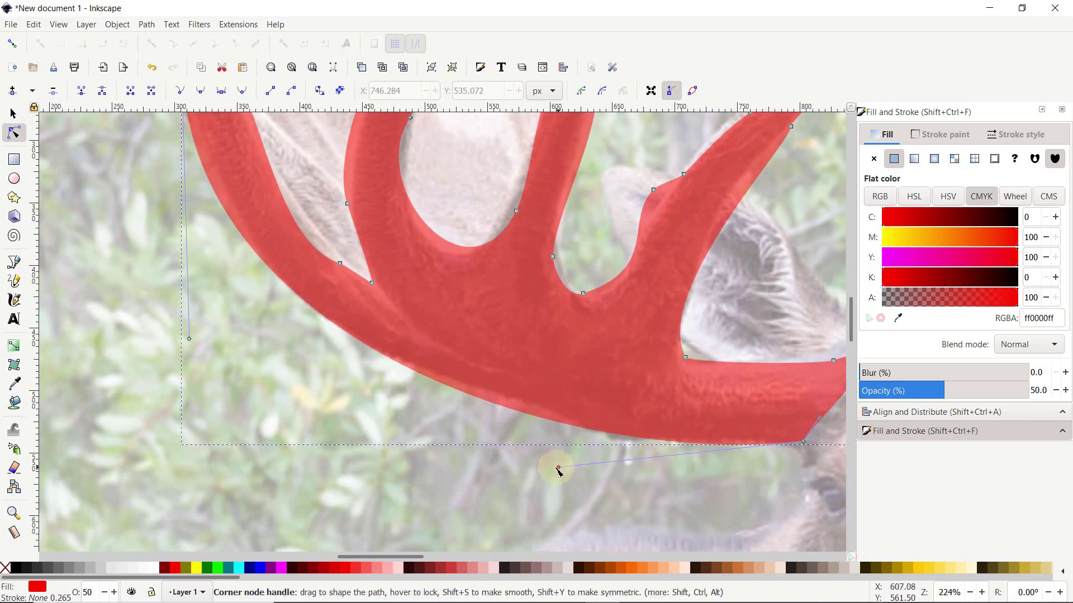
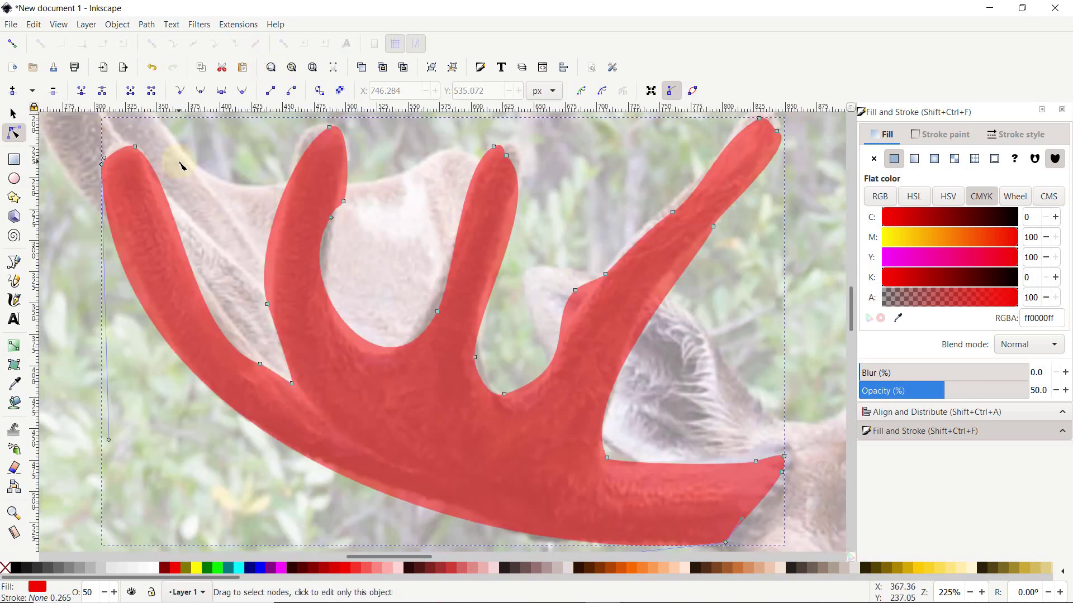
Reshape the node handles at the tip of the outermost tine so it forms a rounded end following the photo.
key(z)
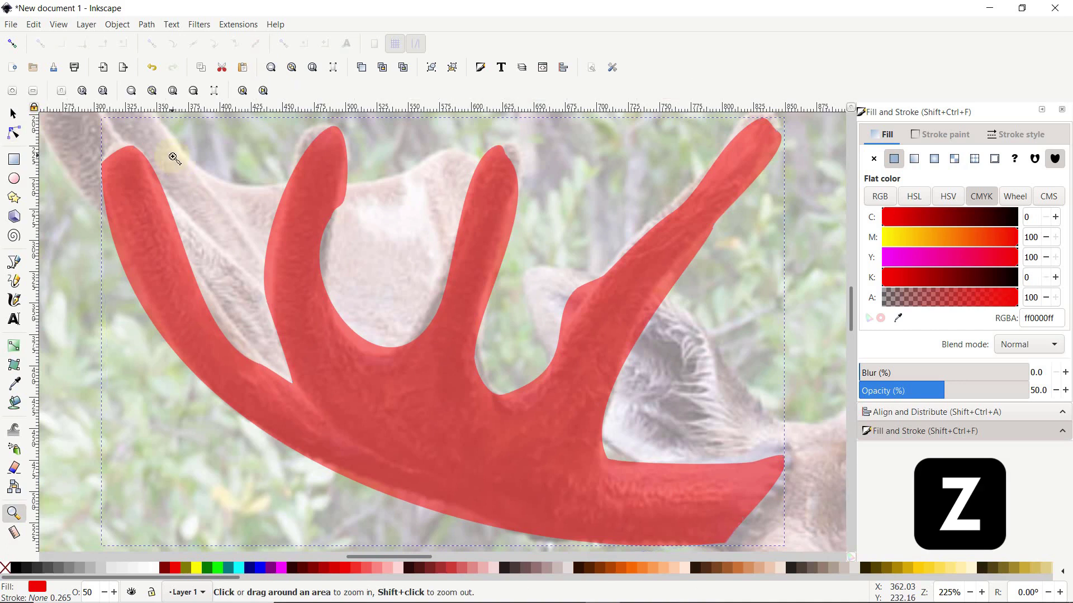
drag(158, 122, 79, 200)
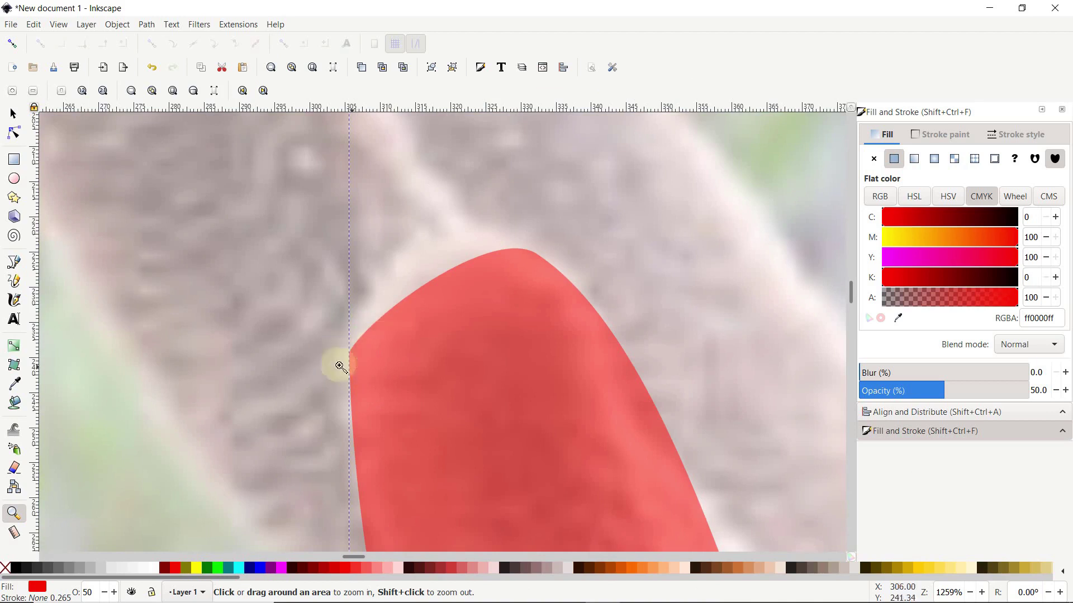
click(14, 134)
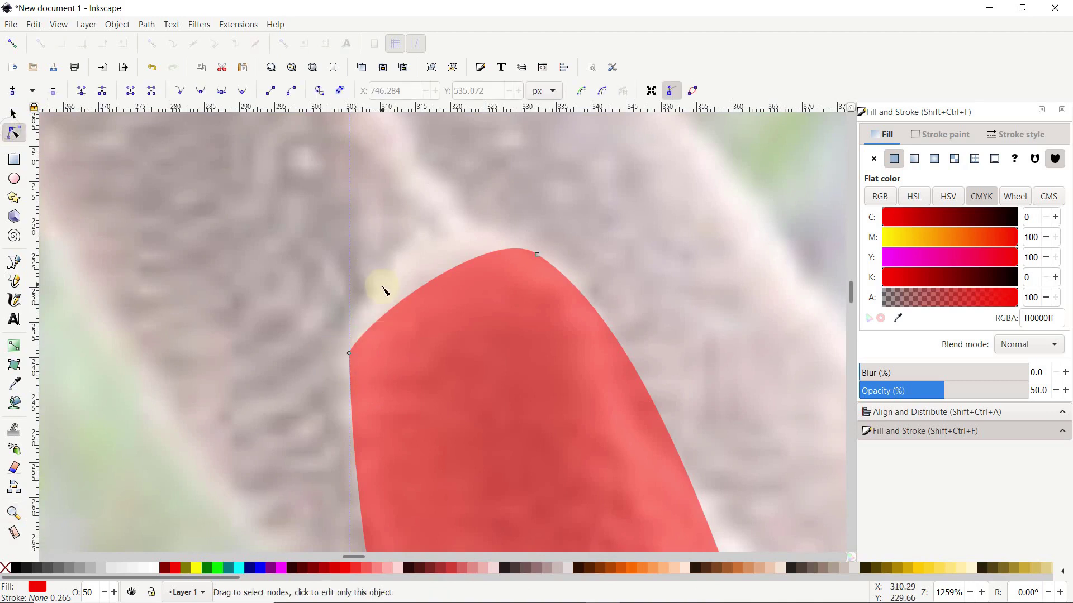
click(349, 355)
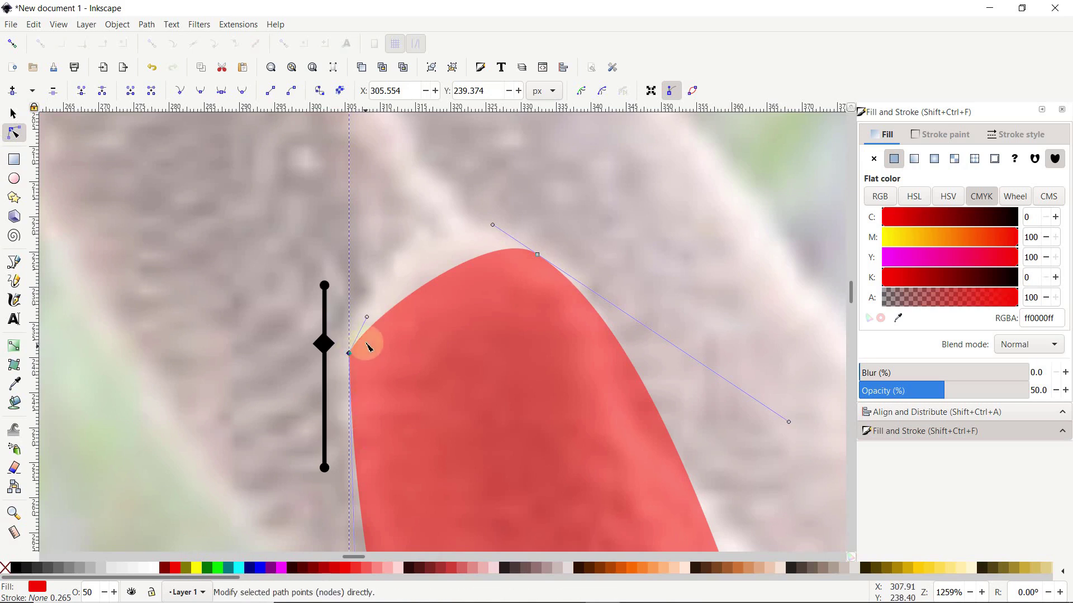
drag(366, 317, 346, 255)
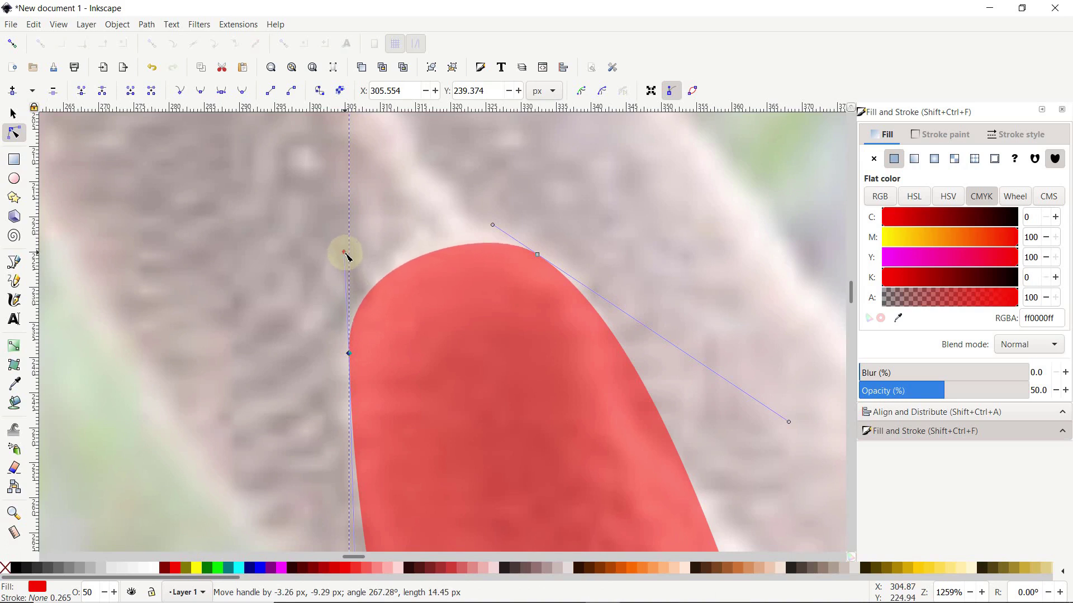
drag(347, 256, 346, 239)
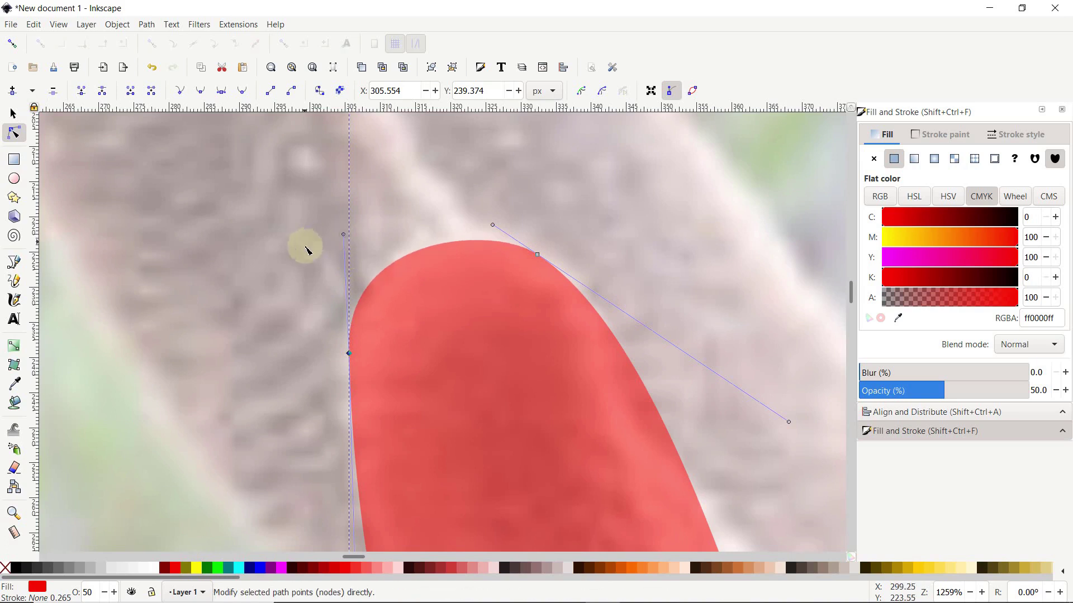
drag(492, 227, 483, 221)
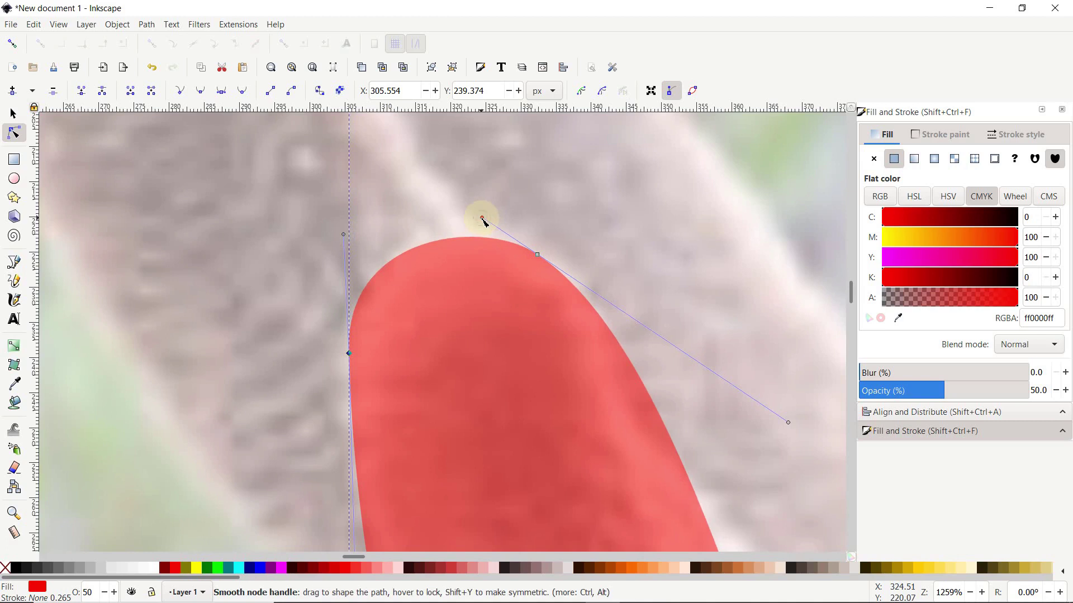
Delete the surplus node on the inner edge of the outermost tine and adjust the adjoining handles to follow the antler.
click(272, 78)
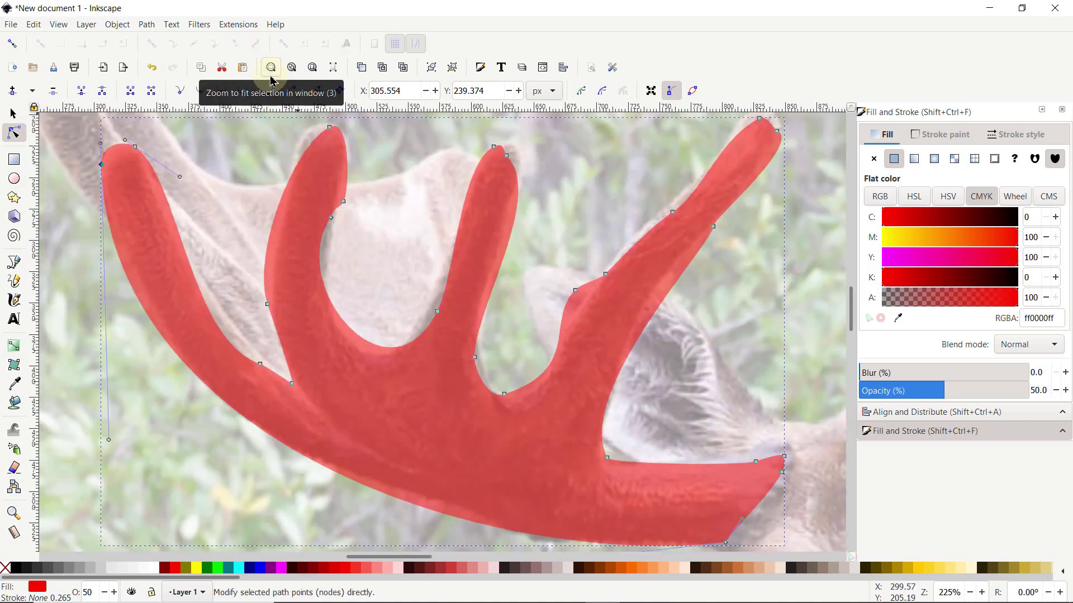
drag(249, 344, 268, 376)
key(Delete)
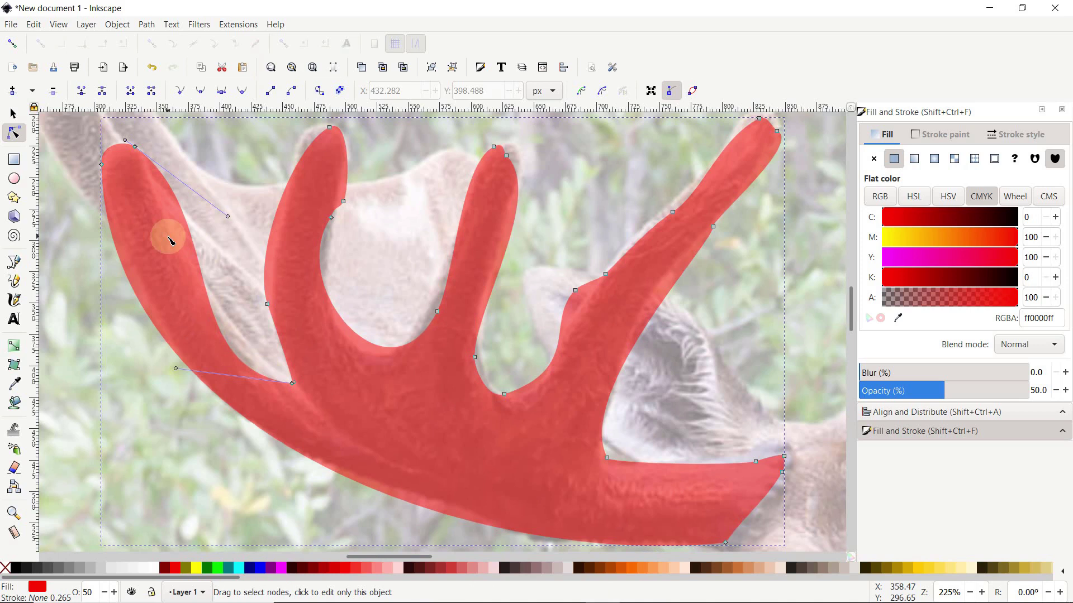
drag(175, 369, 163, 302)
drag(228, 216, 189, 205)
mouse_move(165, 303)
mouse_down()
mouse_move(175, 300)
mouse_move(165, 283)
mouse_move(173, 293)
mouse_up()
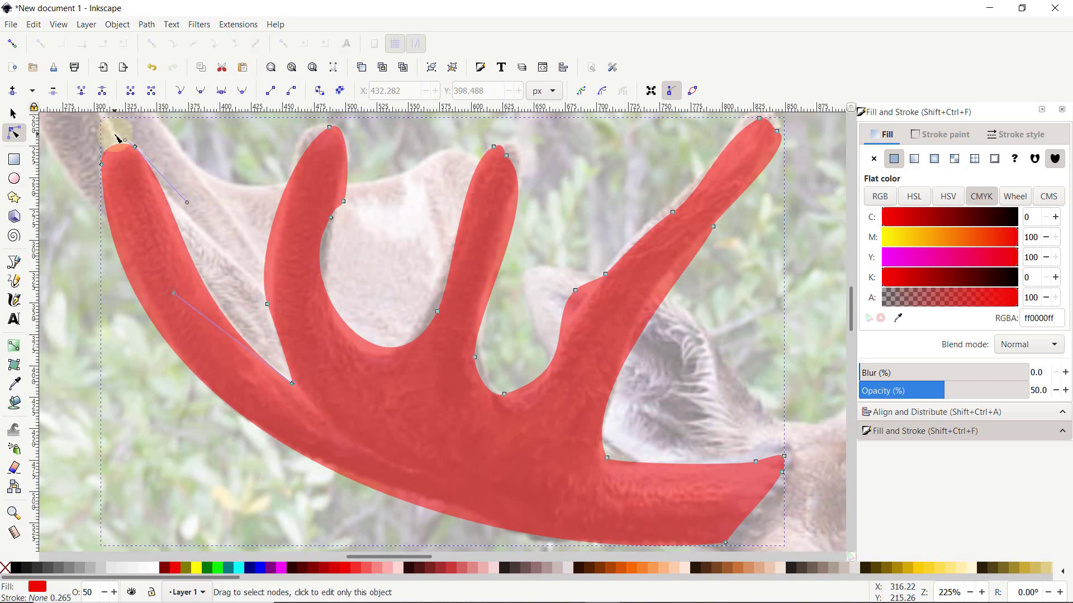
drag(124, 140, 124, 137)
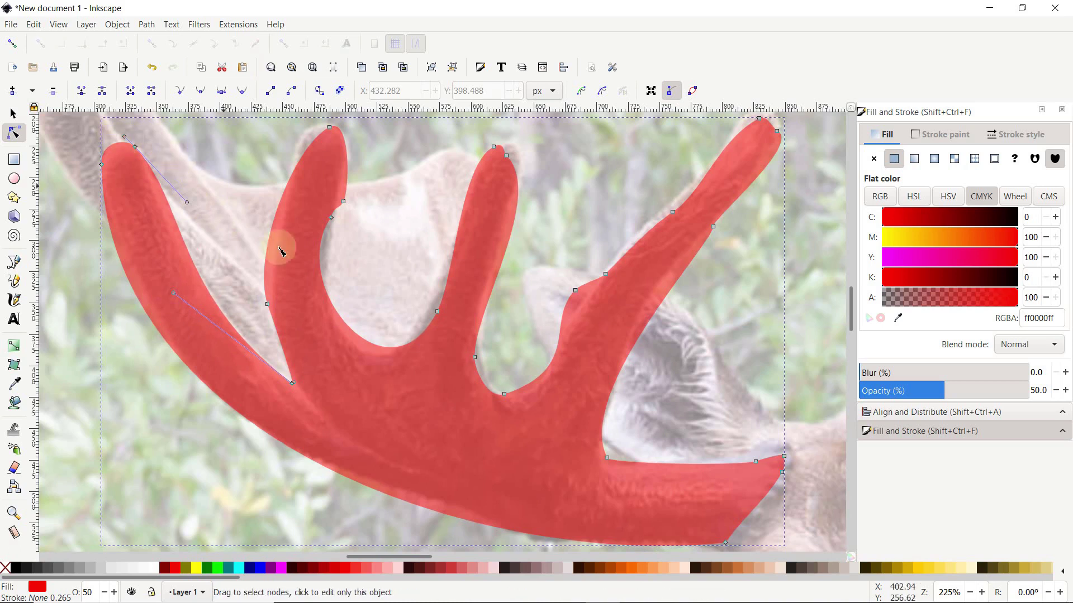
Delete the surplus nodes on both sides of the second tine and move its remaining inner-edge node onto the antler's edge.
click(269, 307)
key(Delete)
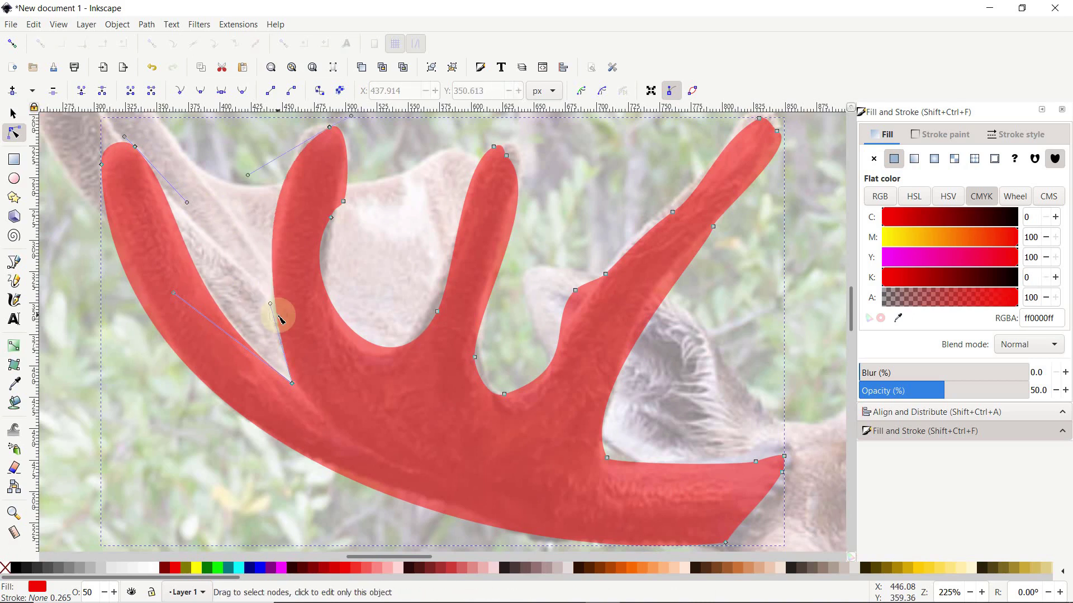
click(347, 215)
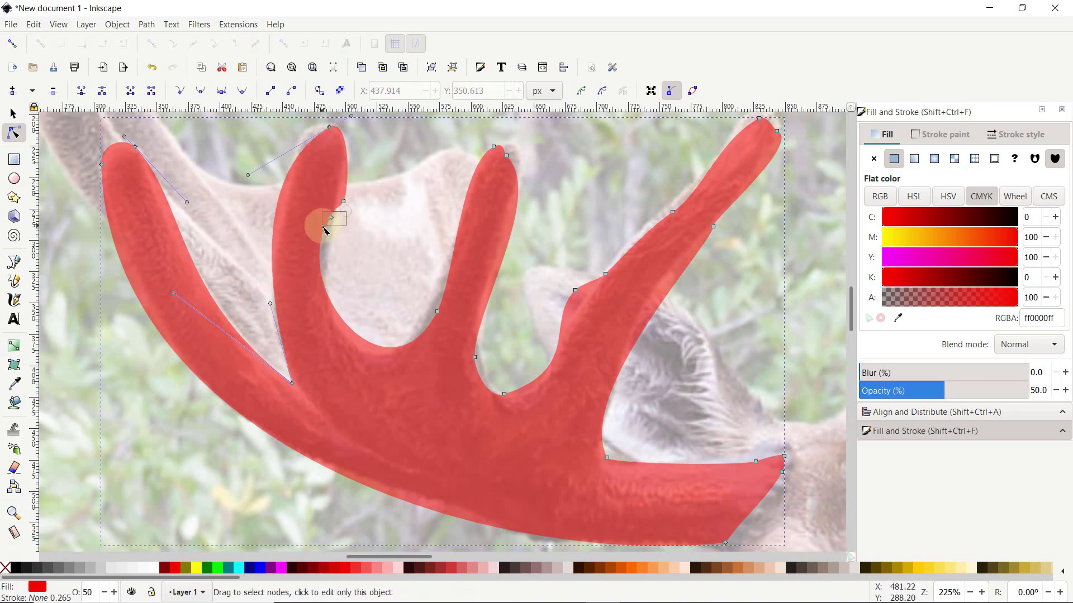
key(ctrl+z)
scroll(347, 238, up, 2)
click(345, 237)
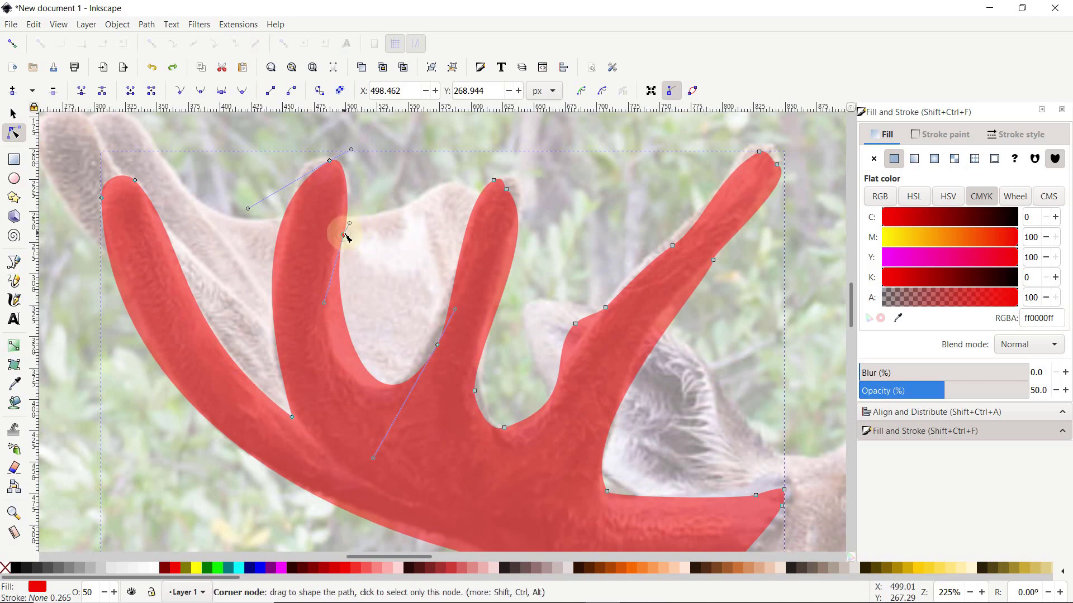
drag(346, 239, 335, 250)
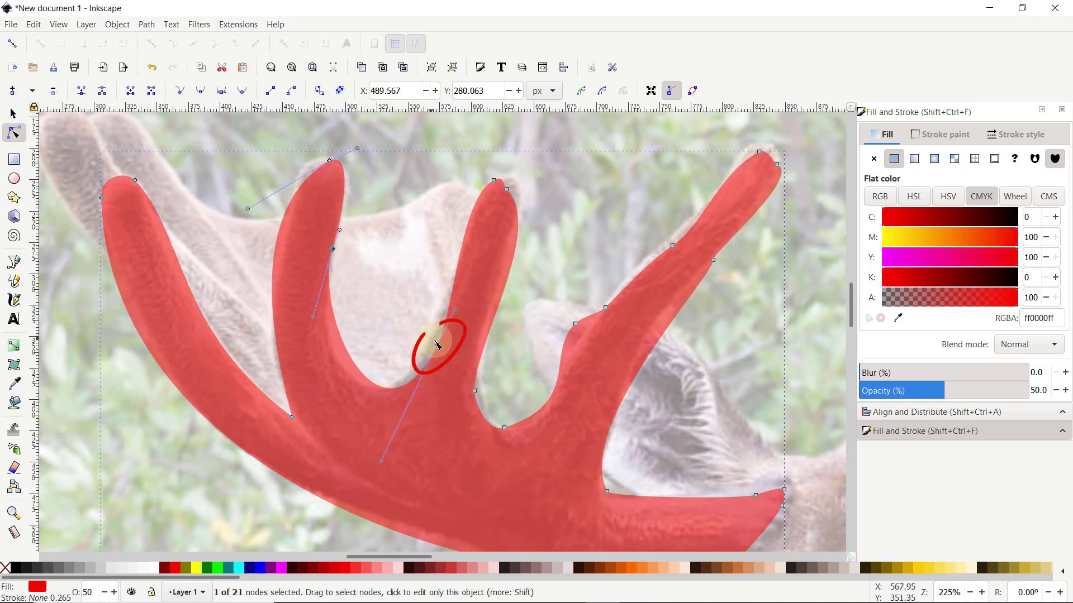
Move the nodes on the third tine's outer edge and tip onto the photo and fine-tune the handles along its inner edge.
drag(439, 347, 425, 346)
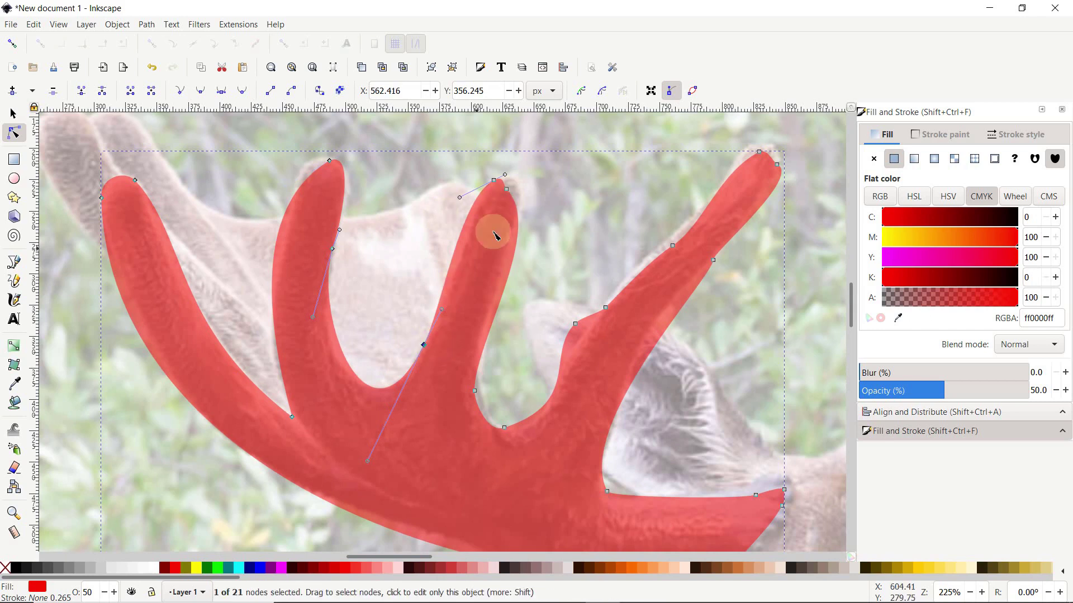
mouse_move(507, 189)
mouse_down()
mouse_move(523, 203)
mouse_move(519, 174)
mouse_up()
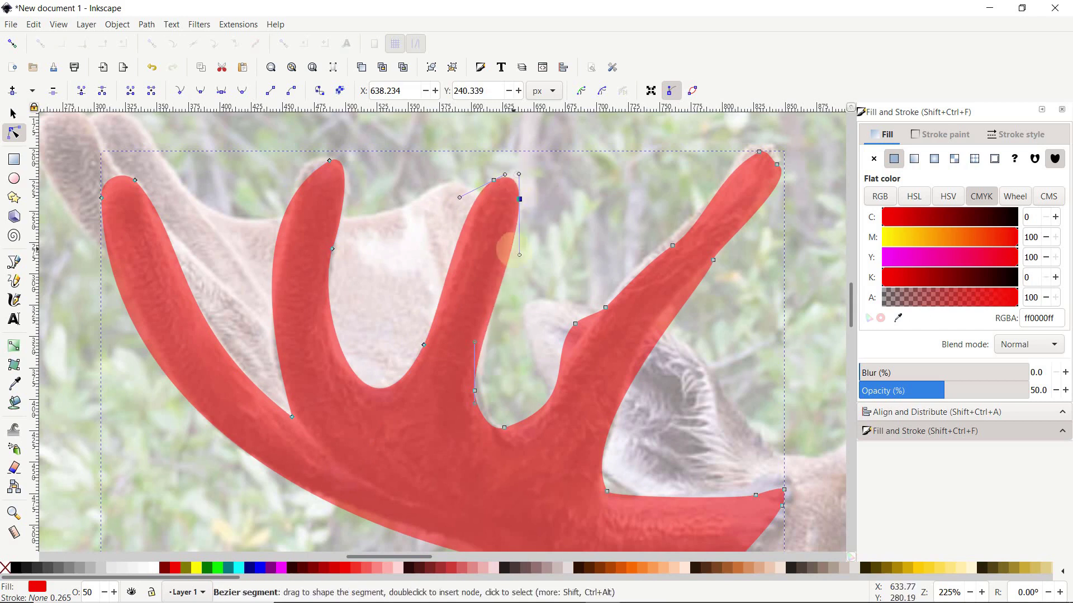
drag(519, 256, 523, 264)
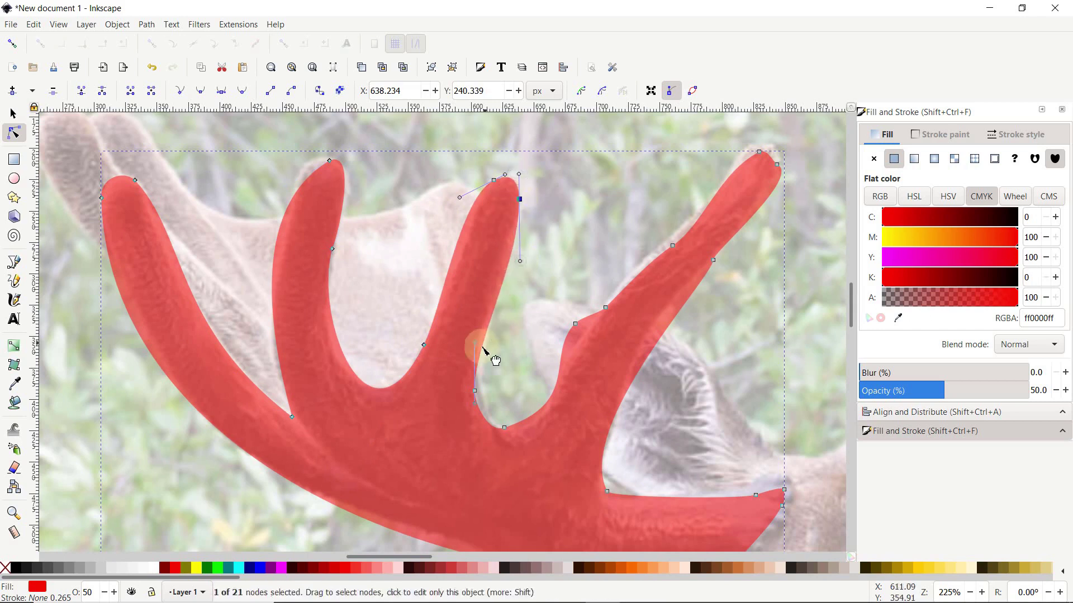
drag(475, 342, 474, 340)
Delete the surplus nodes along the upper edge of the tine nearest the ear and bend the remaining curve to match the antler.
click(683, 226)
drag(681, 222, 567, 353)
key(Delete)
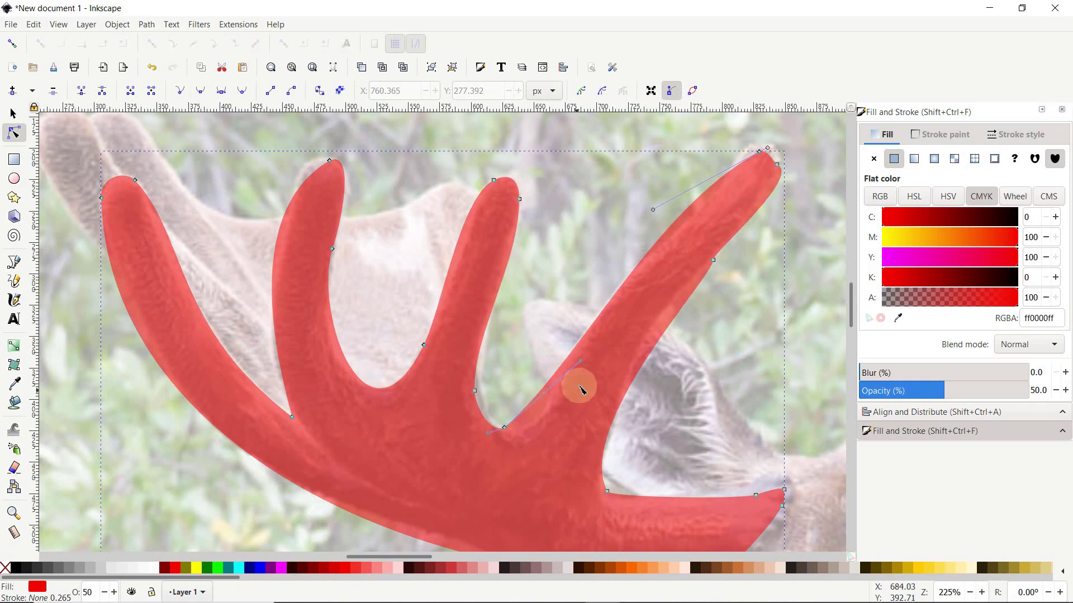
drag(582, 363, 476, 416)
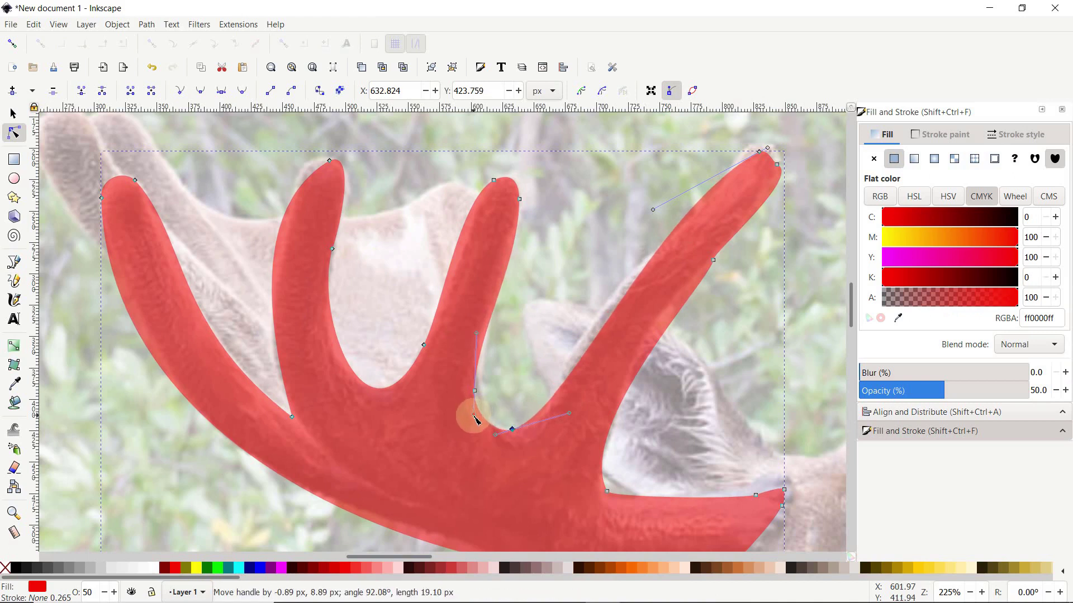
drag(654, 212, 599, 253)
click(574, 408)
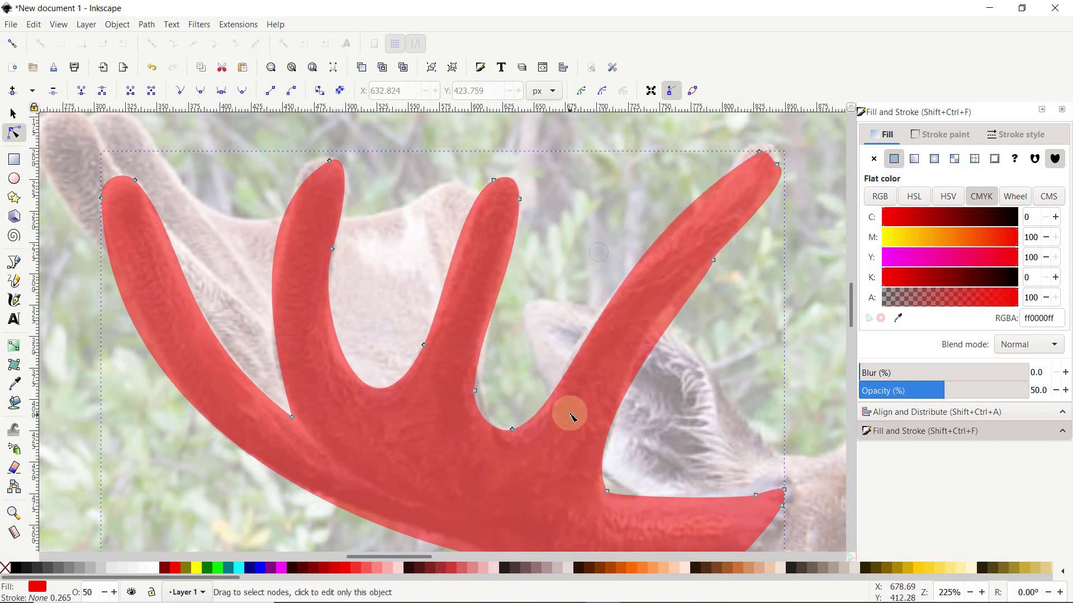
Remove the extra node at the tip of the tine nearest the ear, then reshape the tip and the lower edge.
click(776, 166)
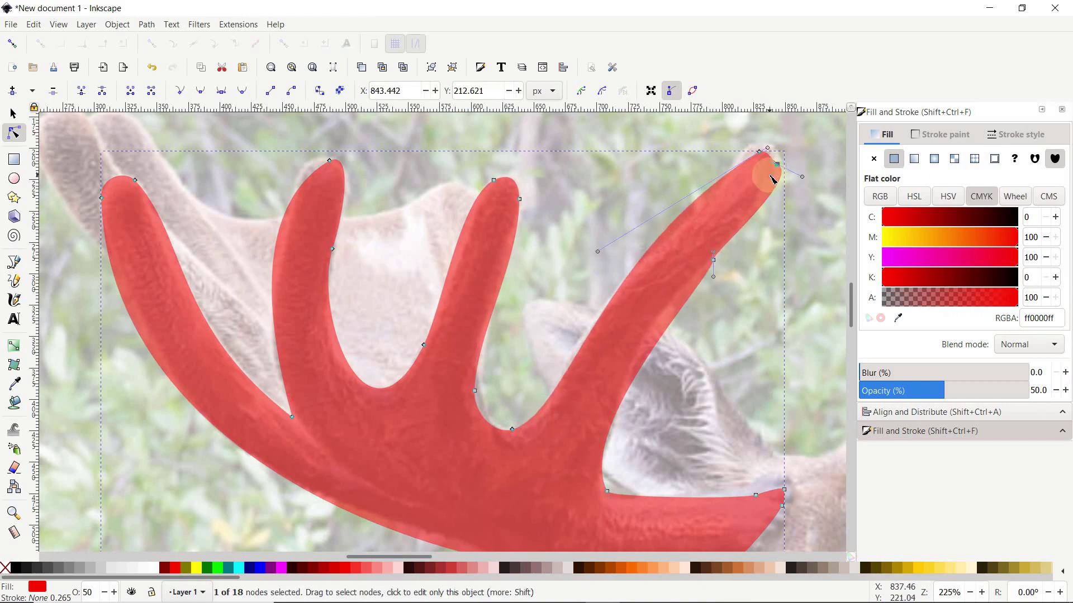
key(Delete)
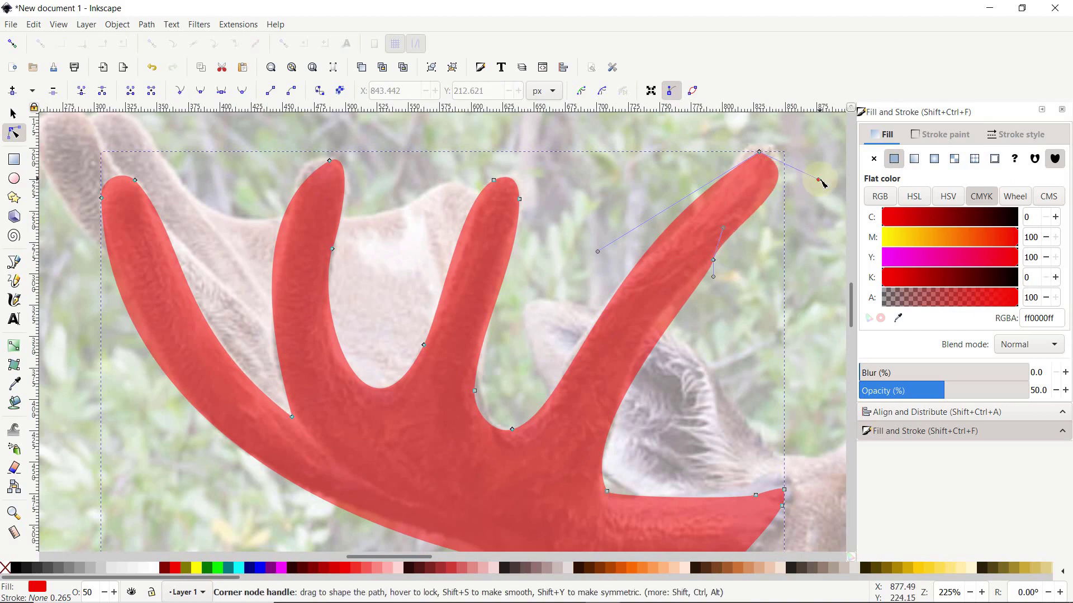
drag(820, 179, 816, 134)
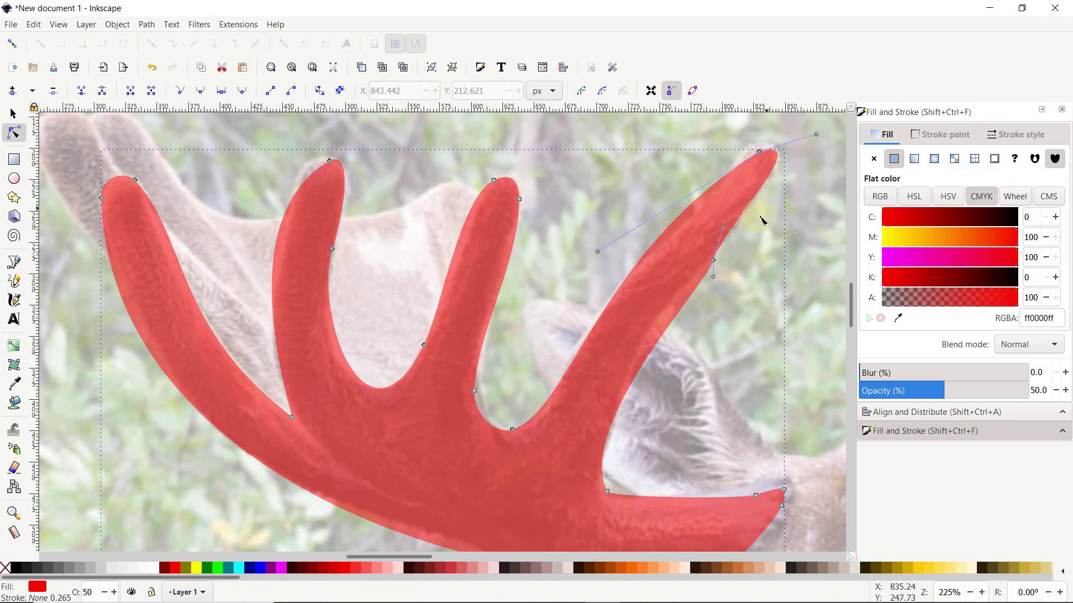
drag(722, 231, 717, 271)
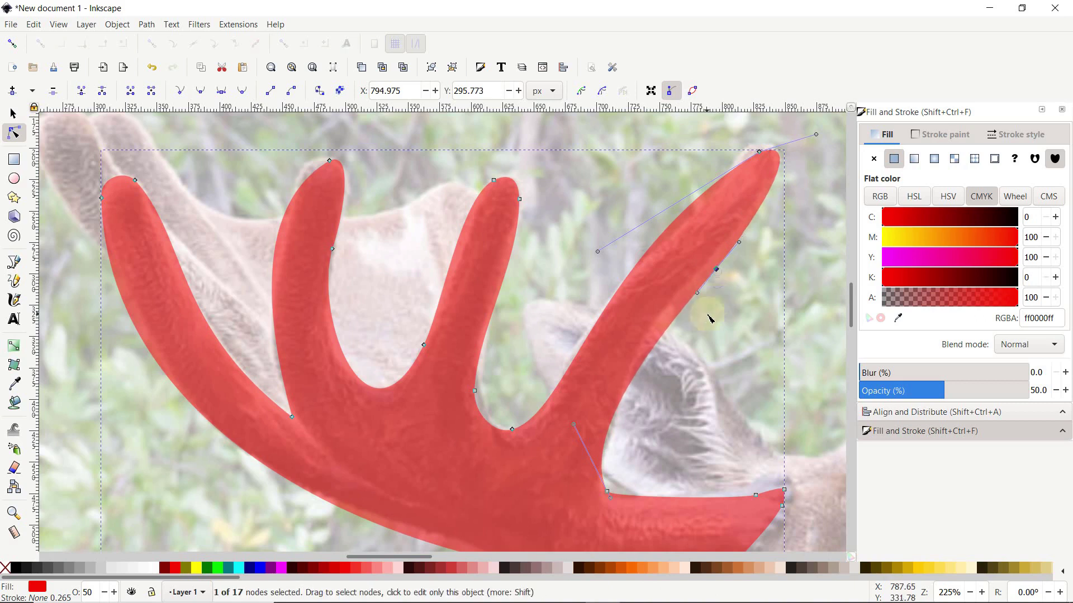
Delete the surplus node along the antler base's upper edge below the ear and adjust the end handles into one smooth curve.
scroll(707, 312, down, 4)
key(Escape)
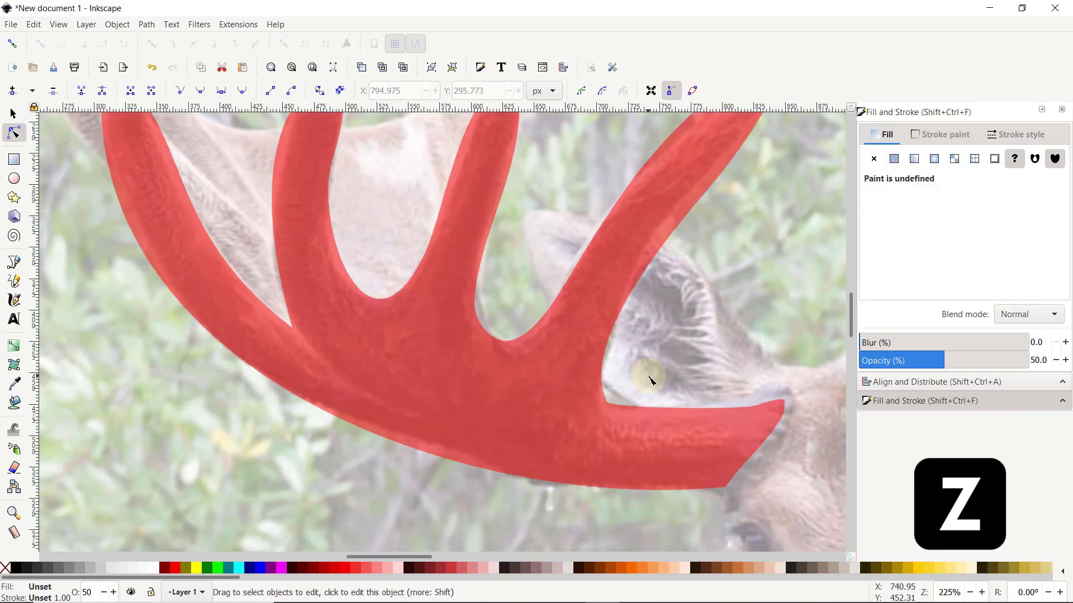
key(z)
drag(723, 257, 526, 448)
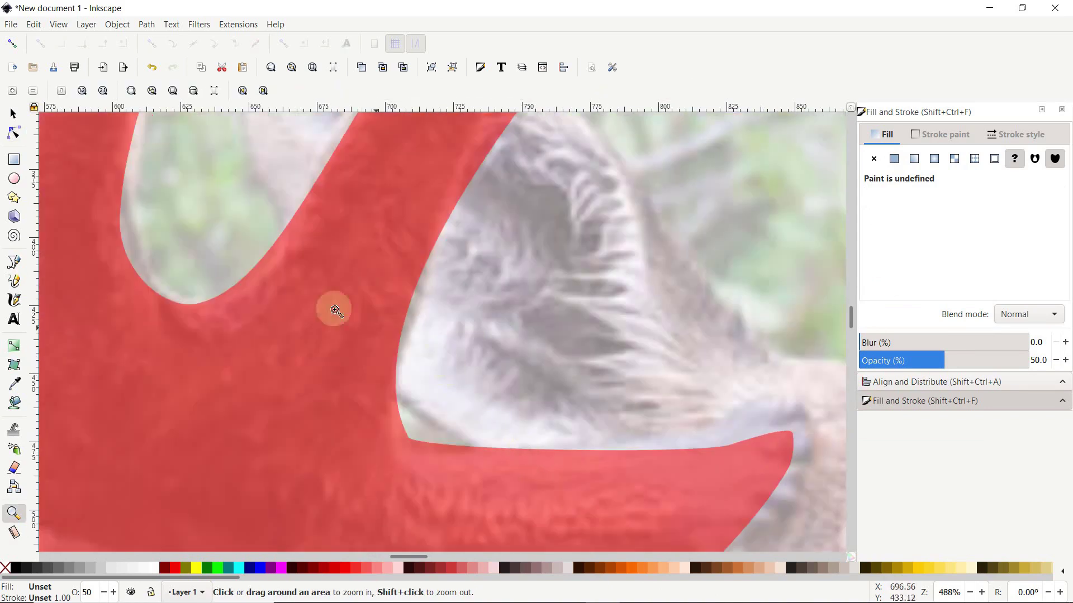
click(20, 141)
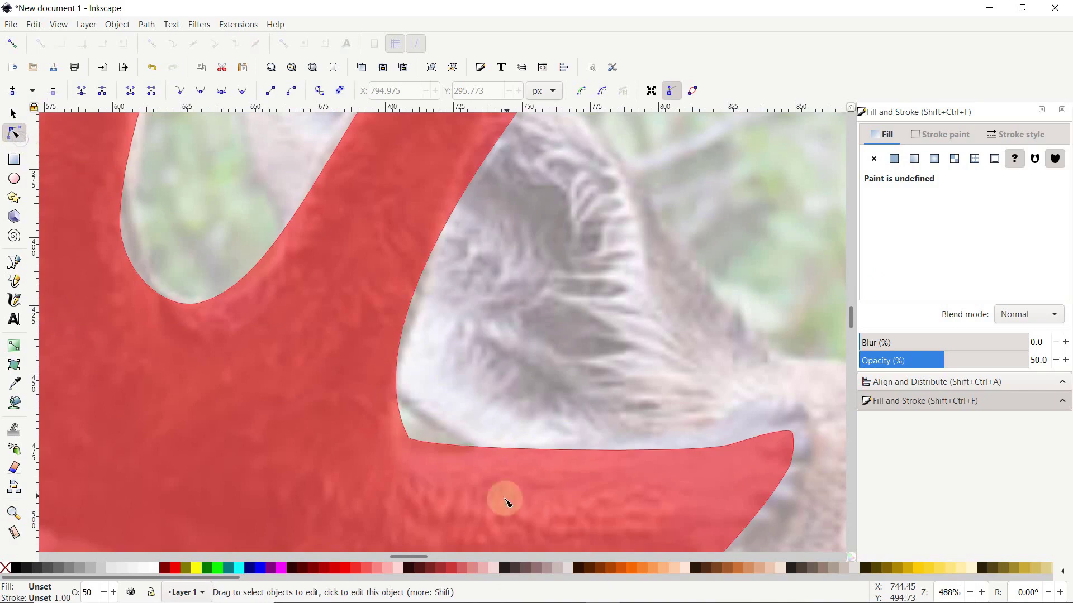
click(373, 375)
click(373, 375)
drag(715, 404, 775, 491)
key(Delete)
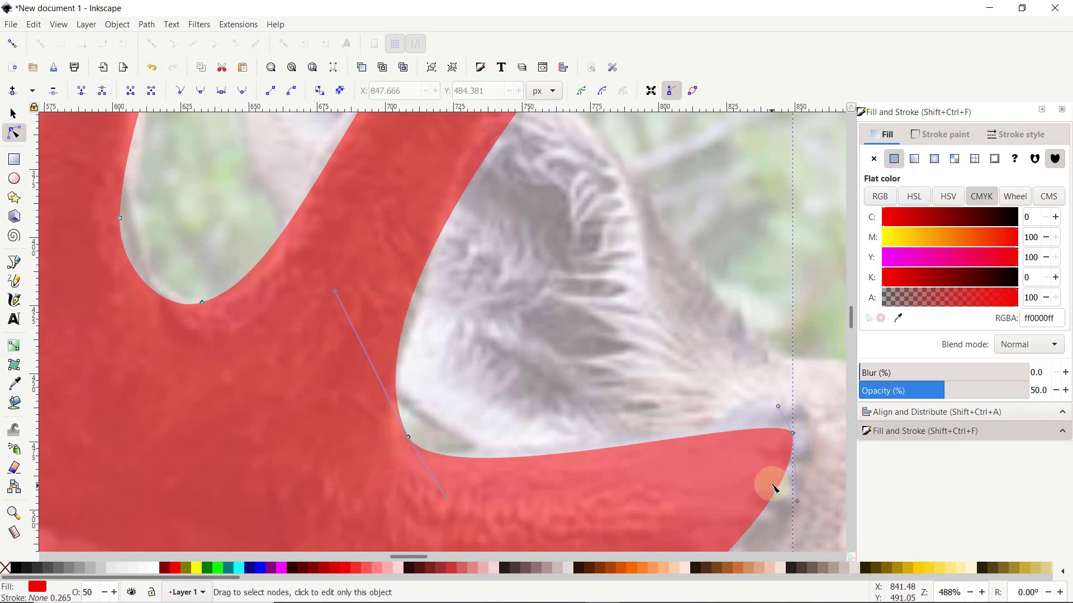
drag(447, 500, 455, 520)
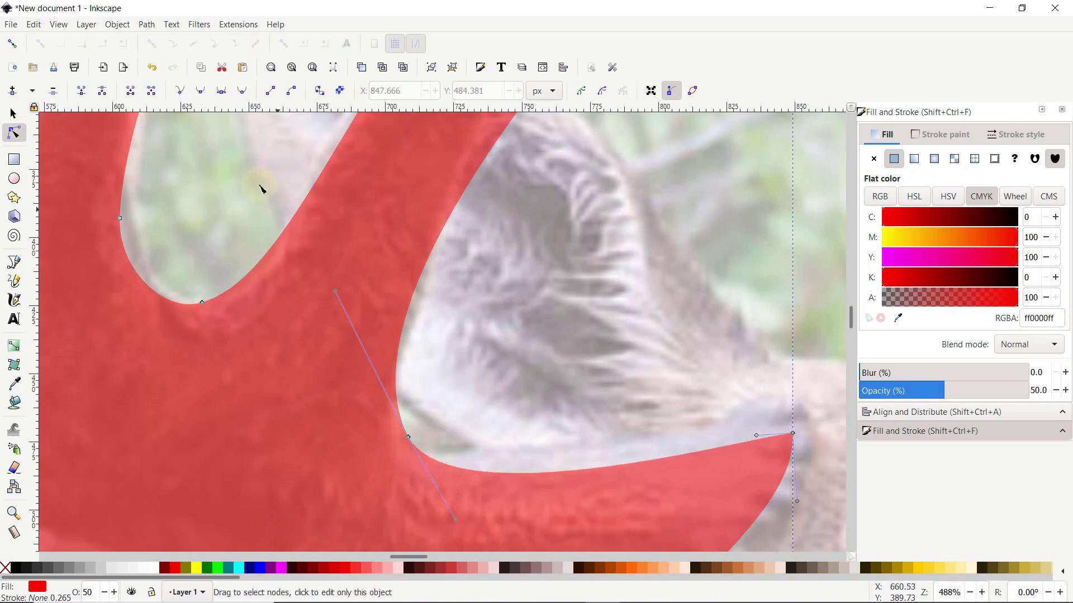
Place a vertical guide through the centre of the moose's face.
click(276, 68)
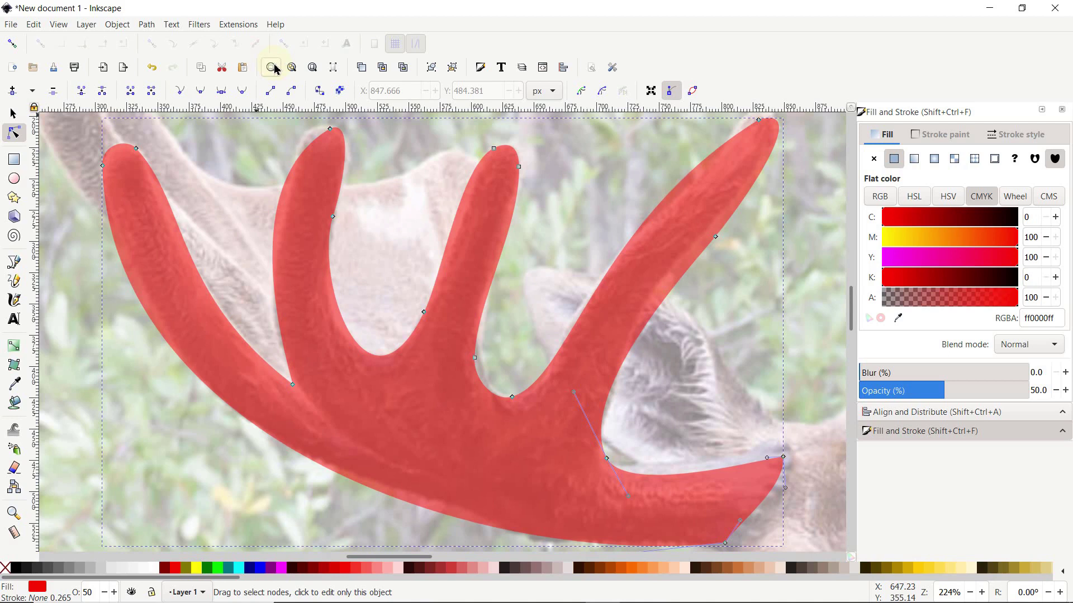
click(312, 68)
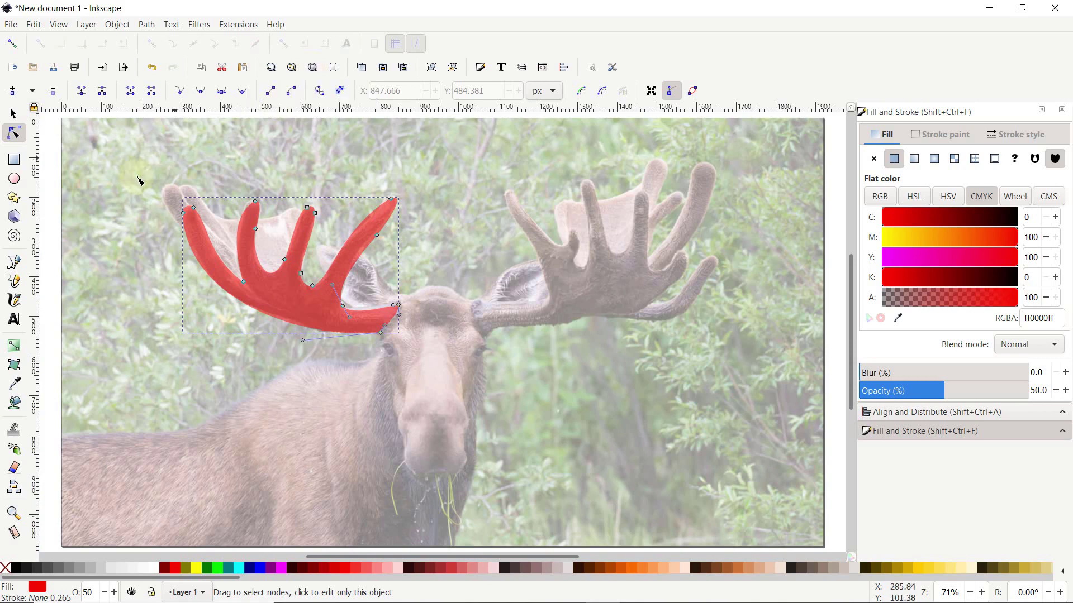
drag(37, 250, 435, 342)
key(z)
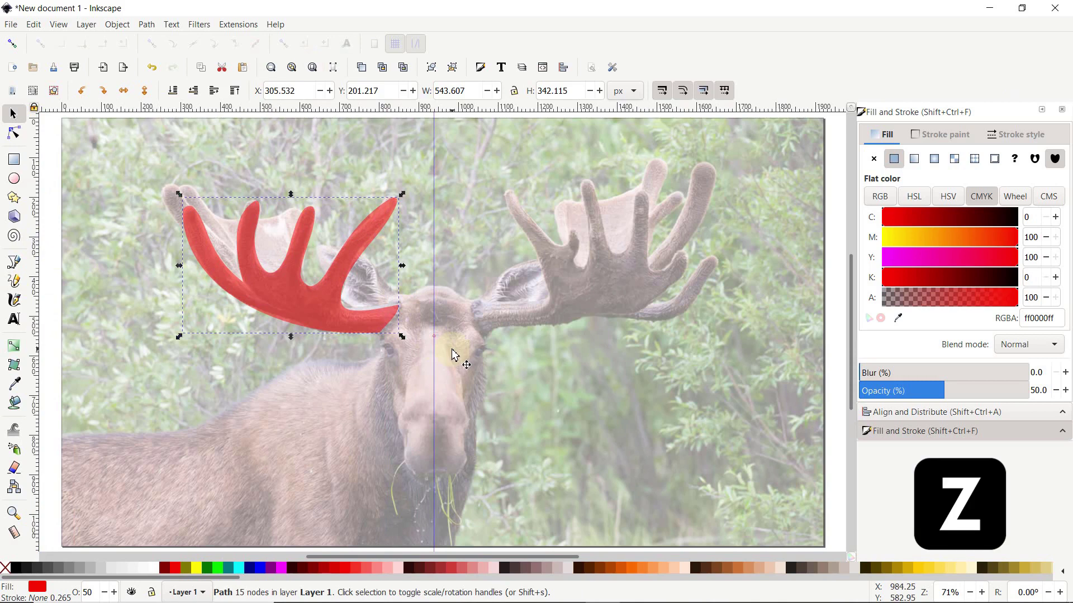
drag(509, 257, 341, 521)
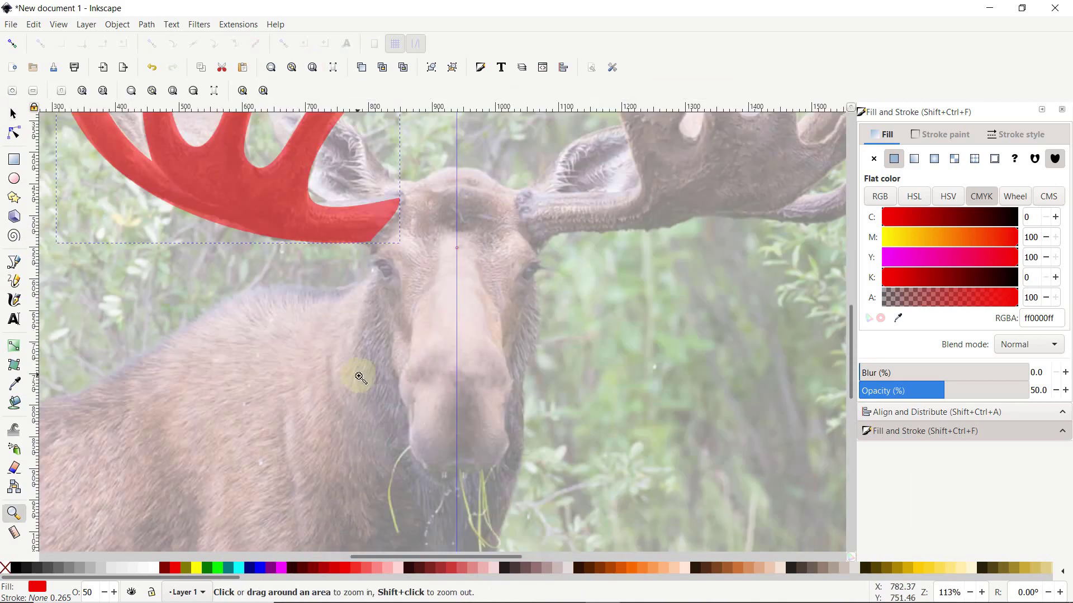
Trace a freehand line from the antler's inner end past the eye and down the face to the guide at the chin.
click(15, 284)
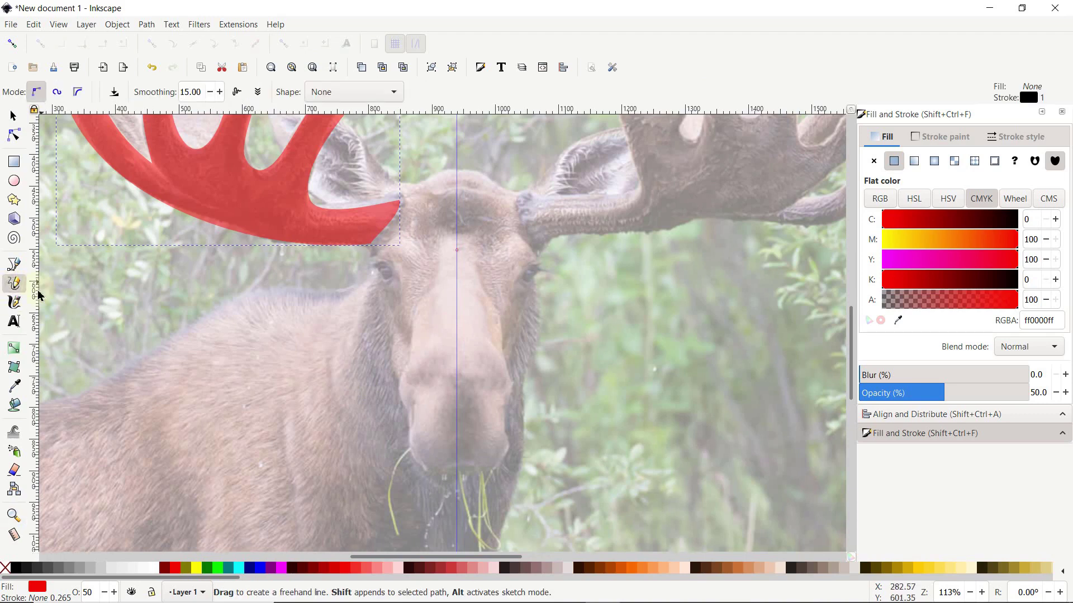
drag(266, 254, 398, 206)
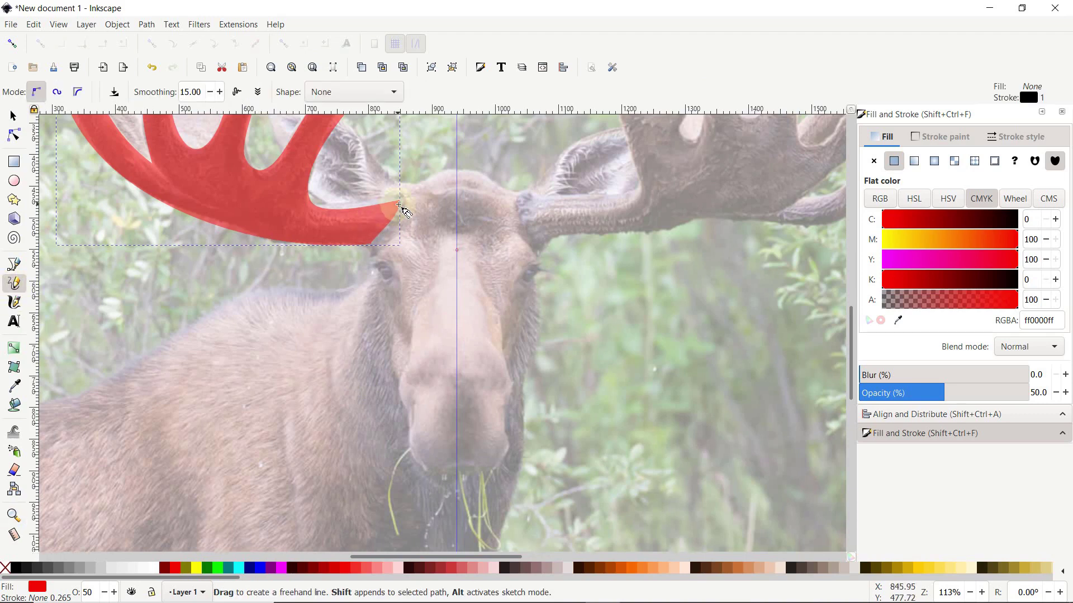
click(399, 205)
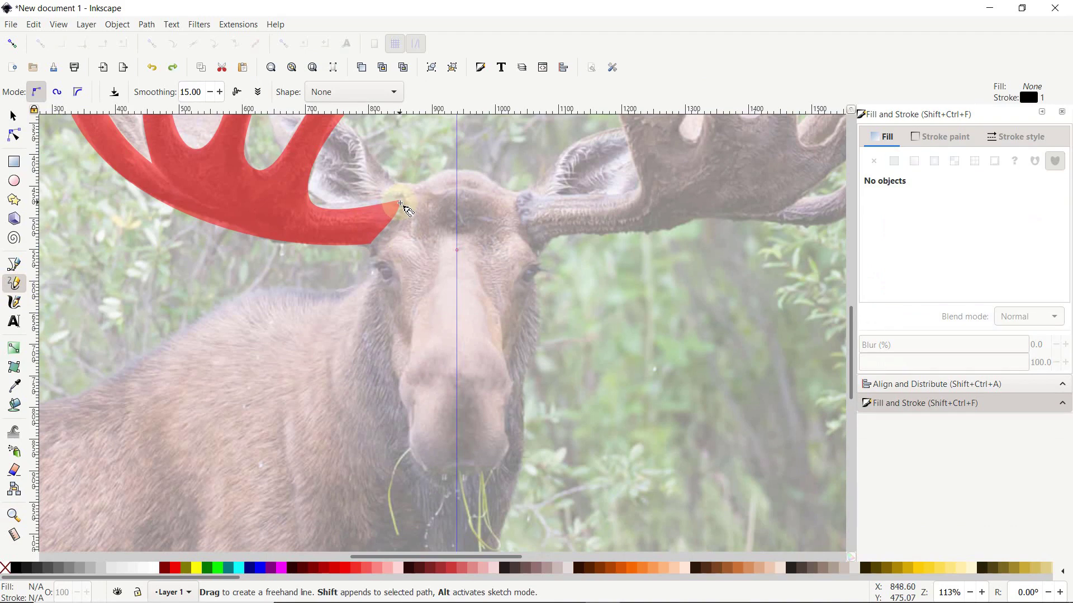
click(400, 205)
mouse_move(400, 205)
mouse_down()
mouse_move(366, 272)
mouse_move(370, 295)
mouse_move(397, 350)
mouse_move(413, 451)
mouse_move(458, 478)
mouse_up()
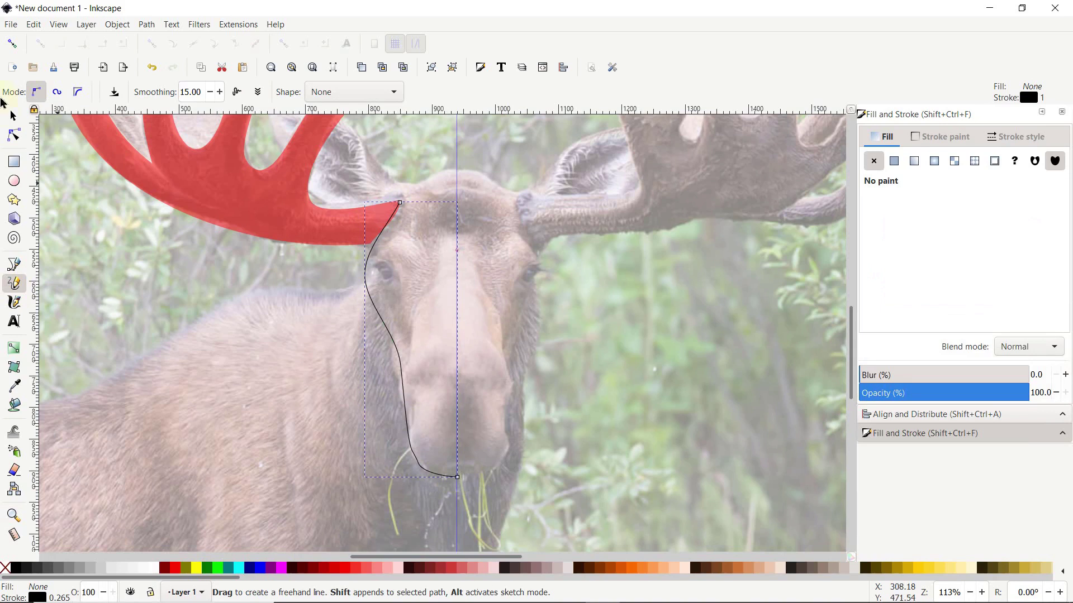
Set the face line's stroke width to 50 px.
click(13, 135)
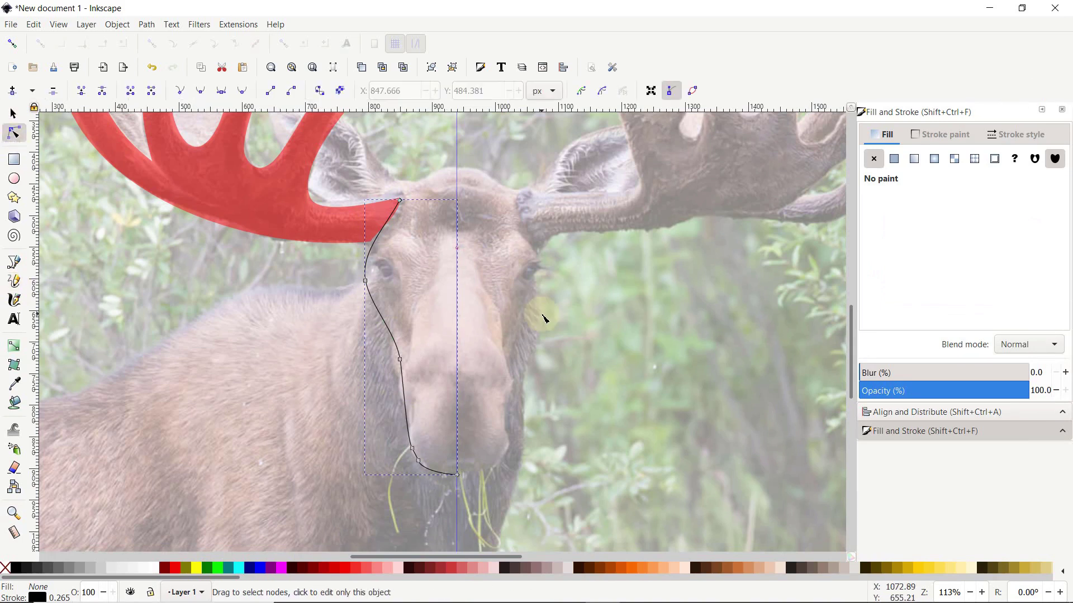
click(1004, 142)
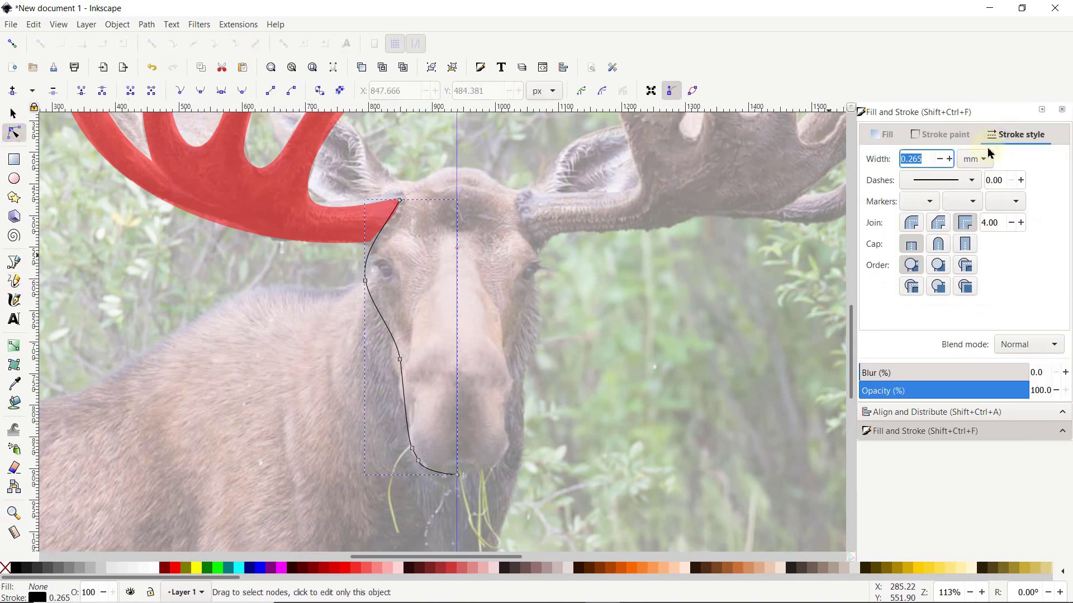
click(961, 162)
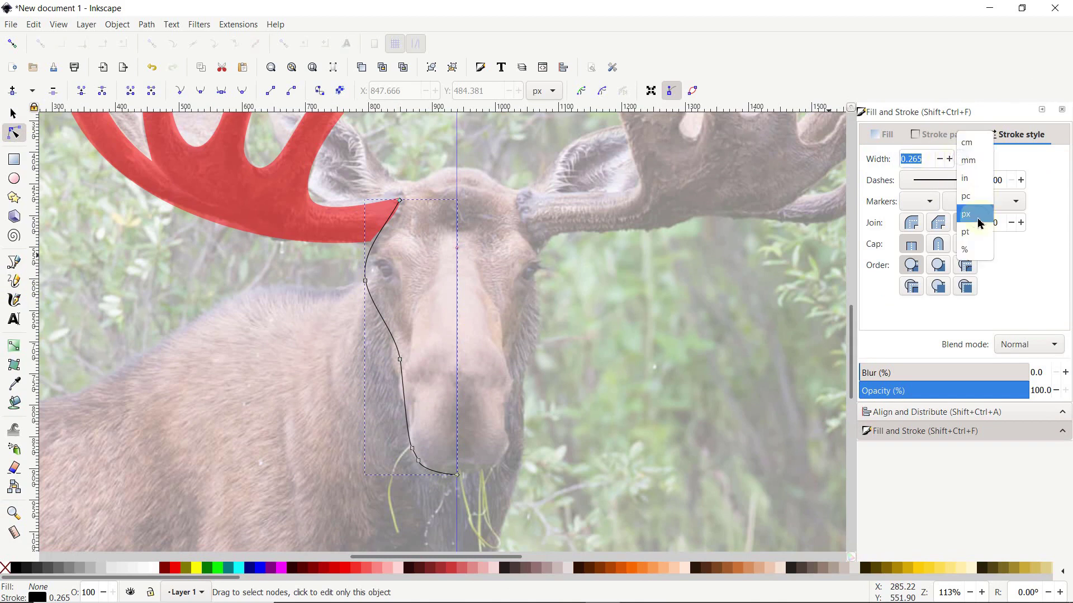
click(969, 210)
key(ctrl+a)
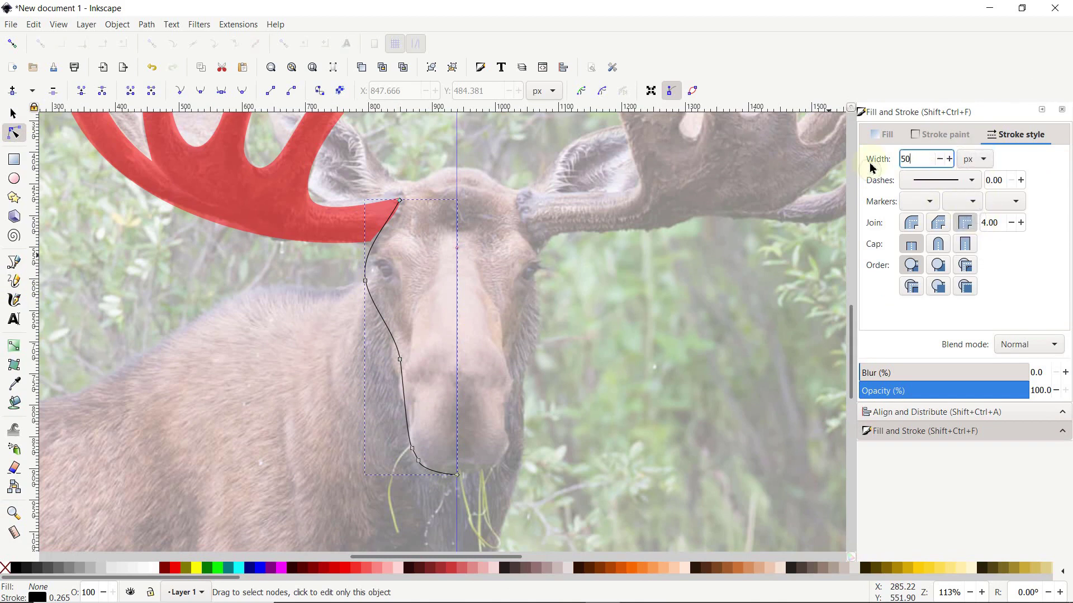
key(Return)
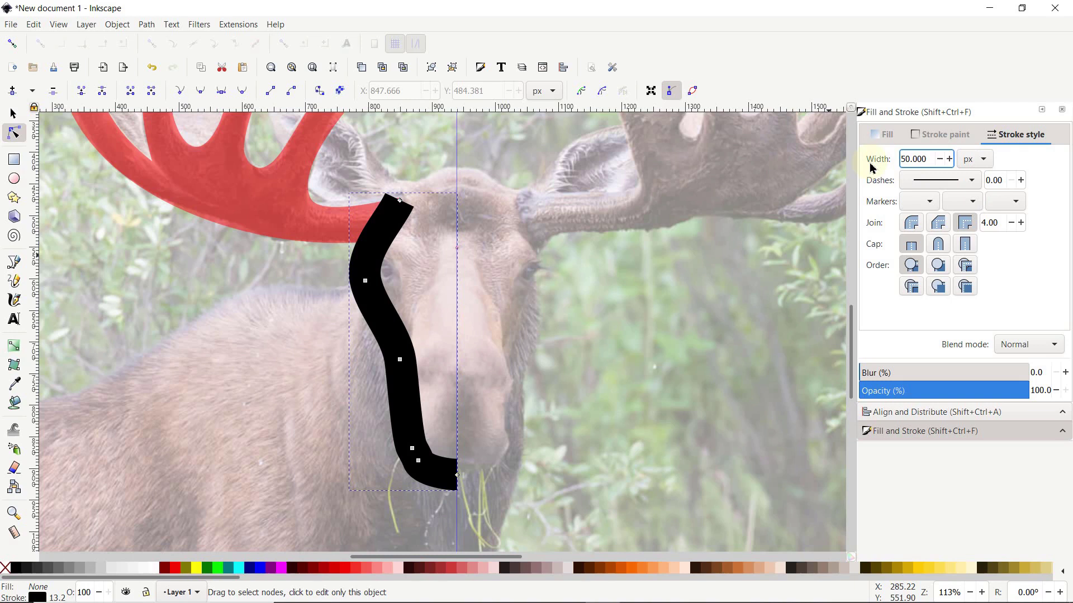
Set the face line's opacity to 50% and delete the surplus nodes in its curve beside the chin.
double_click(1043, 391)
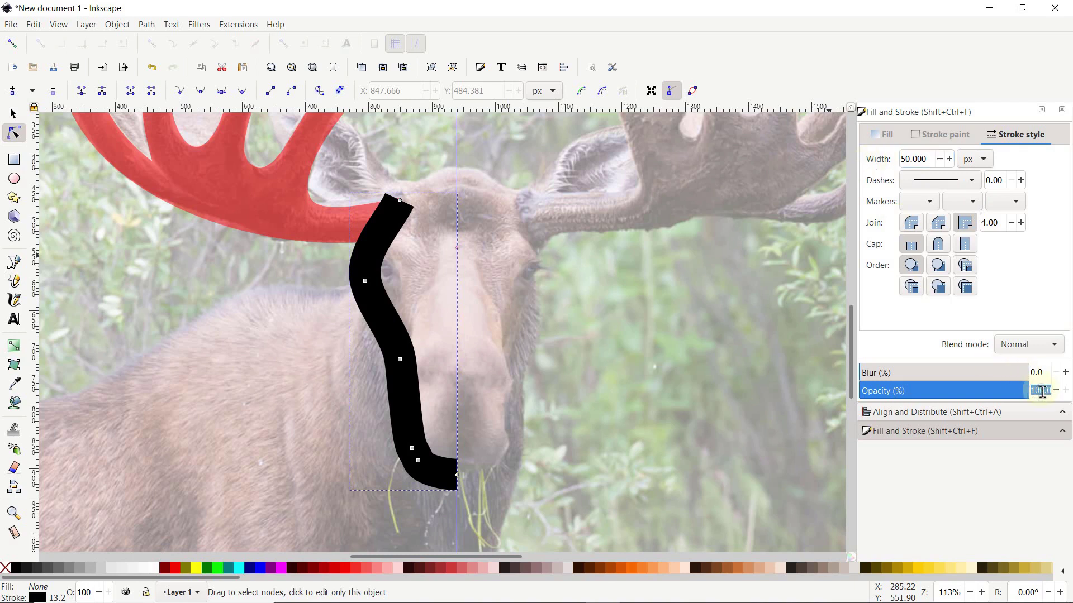
text(50)
key(Return)
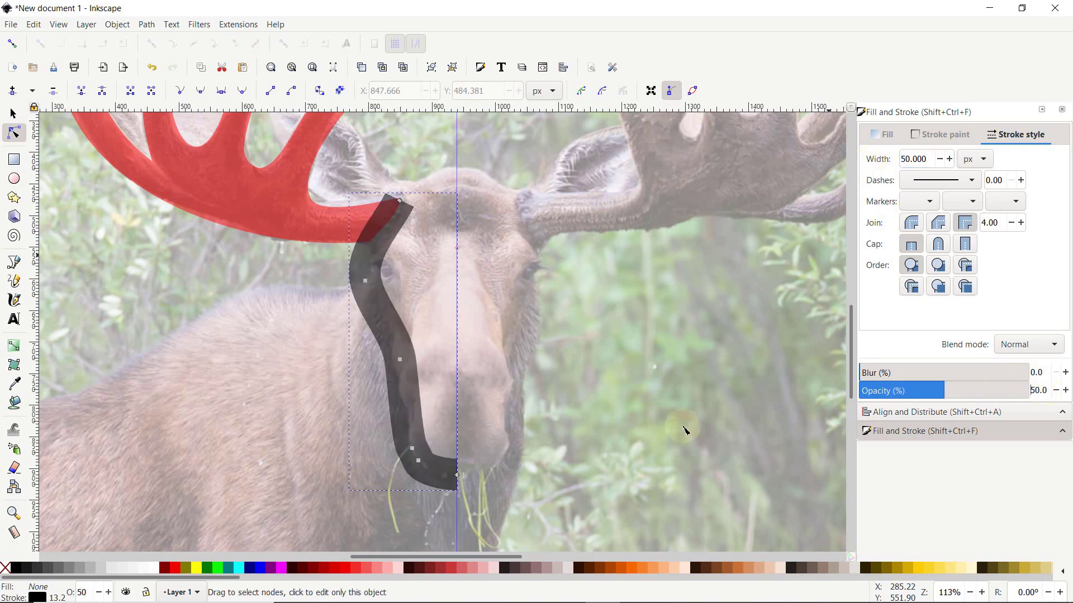
drag(442, 432, 391, 480)
key(Delete)
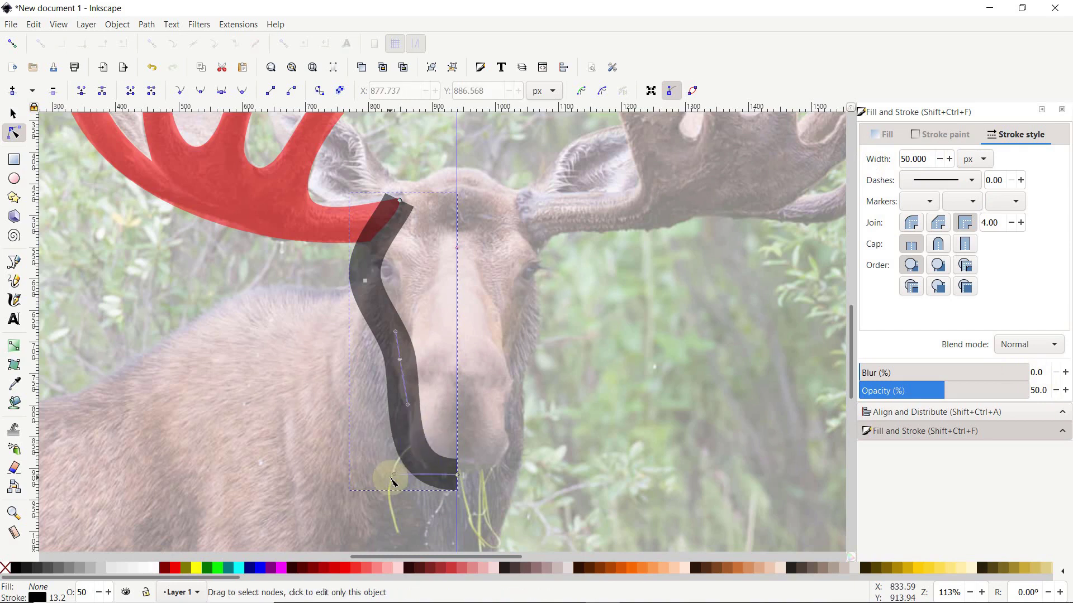
Convert the face line's stroke to a path and unite it with the red antler.
key(s)
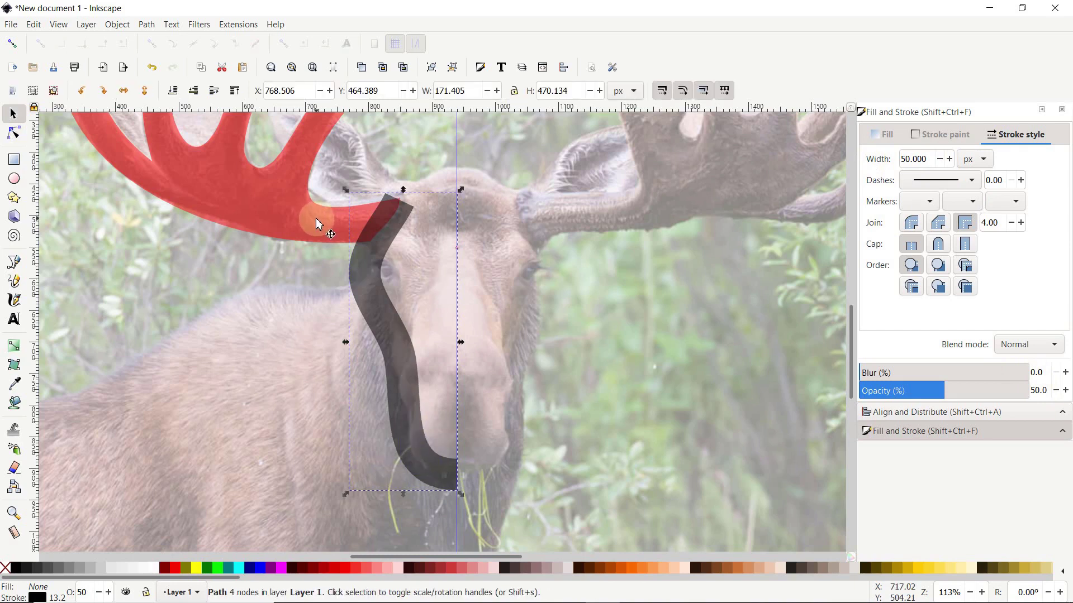
key(shift)
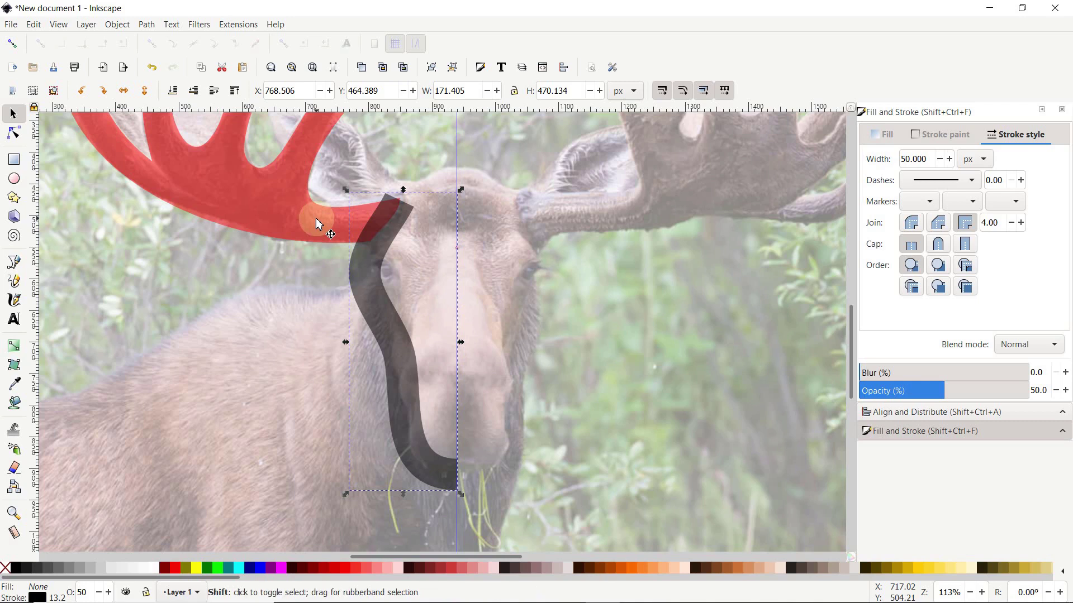
shift+click(317, 220)
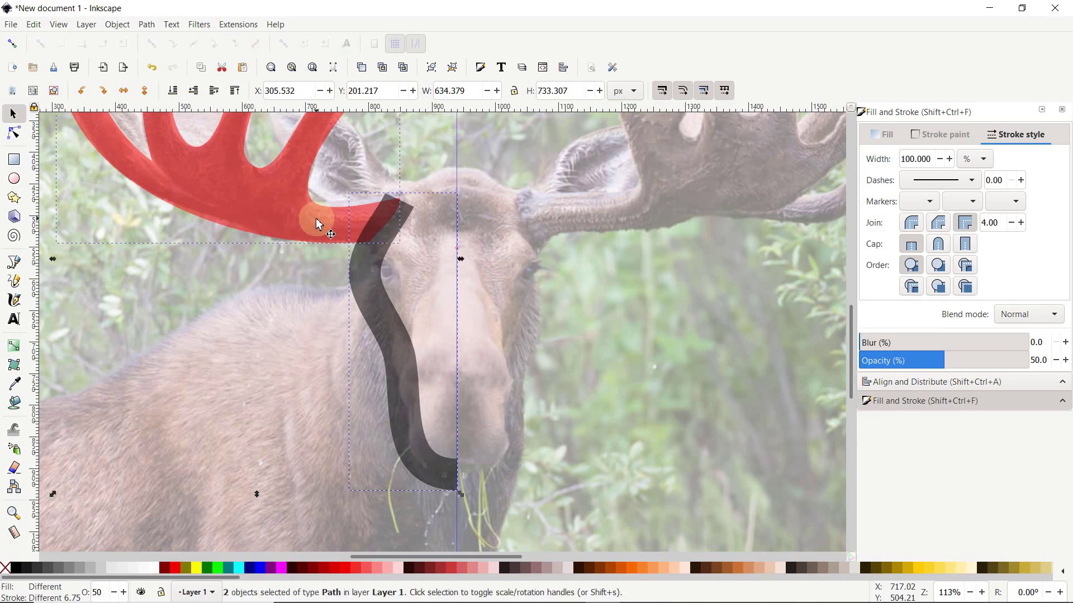
click(146, 26)
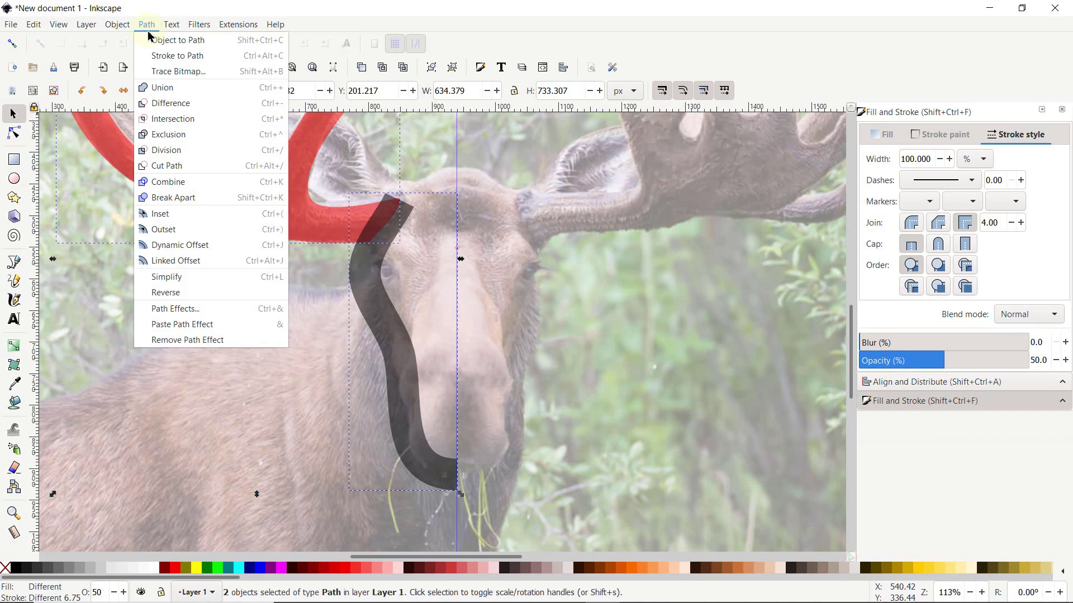
click(160, 56)
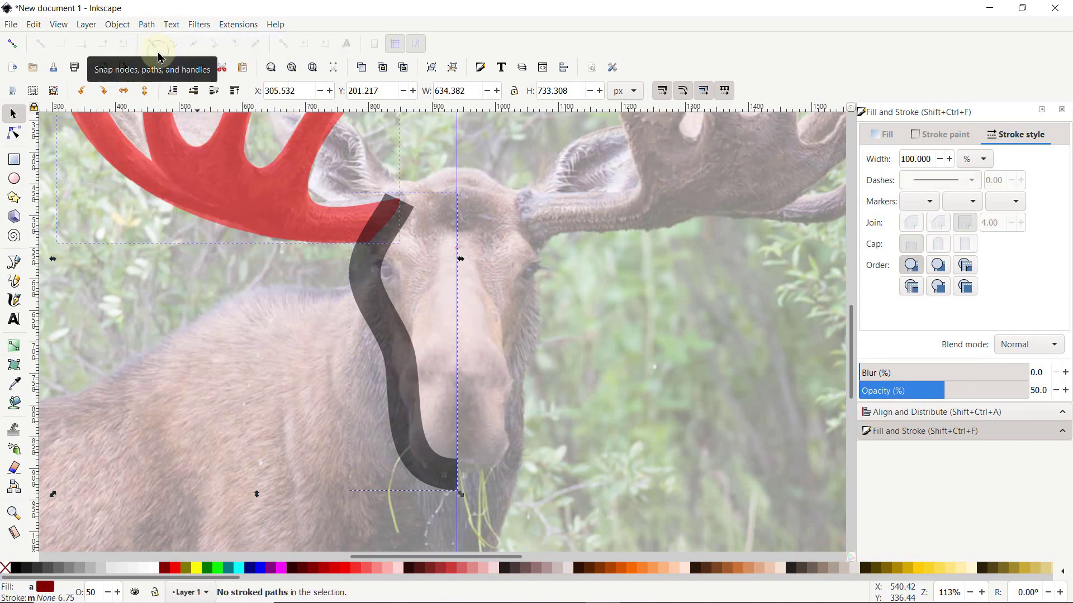
click(146, 25)
click(180, 94)
Delete the jagged surplus nodes along the upper edge where the antler joins the face outline.
key(z)
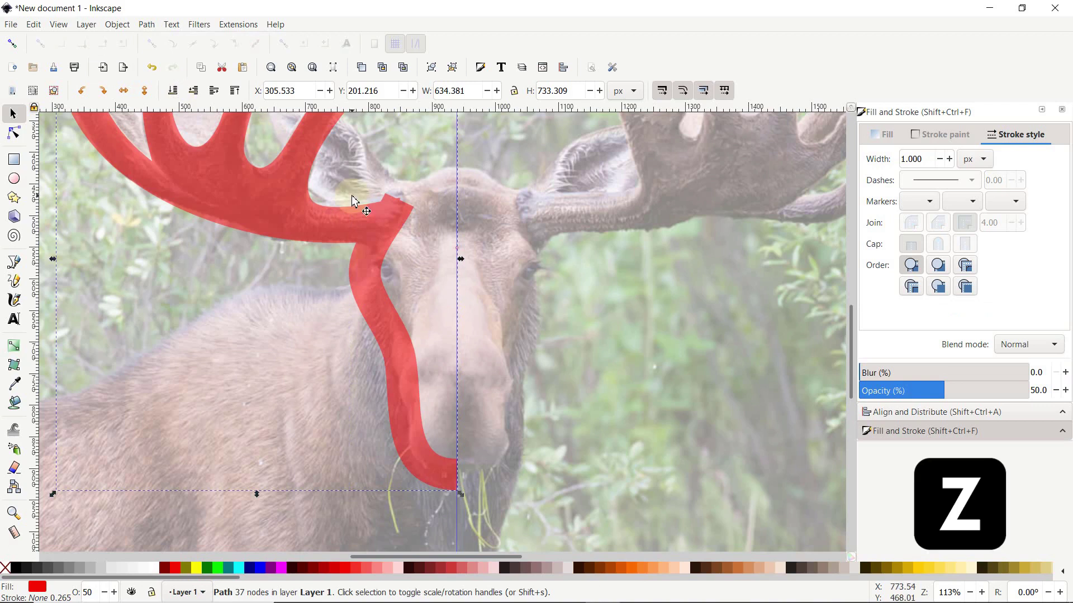
drag(431, 172, 356, 230)
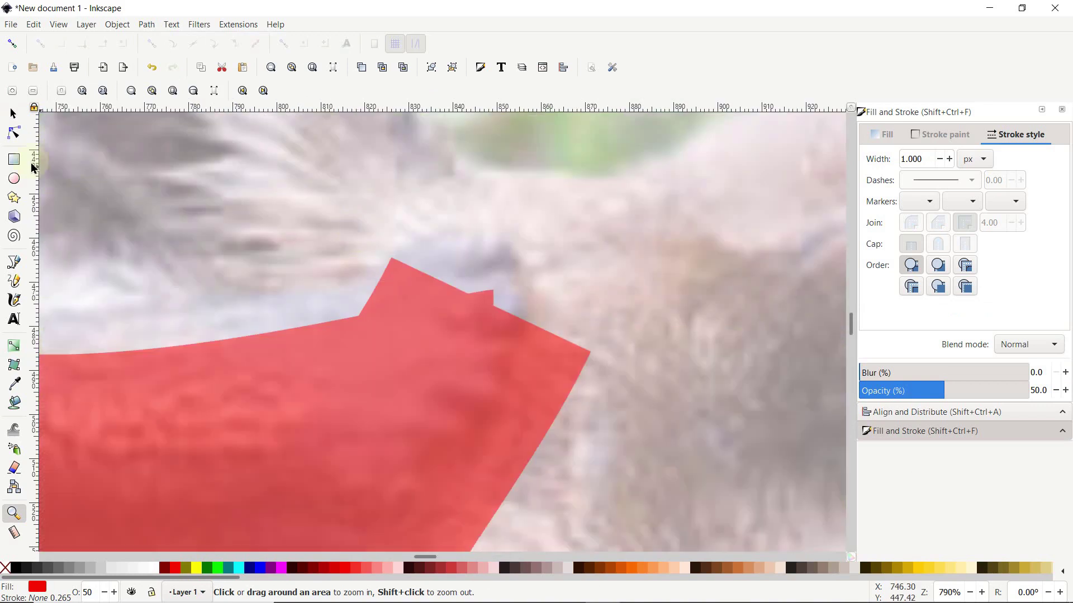
click(15, 133)
drag(520, 231, 351, 359)
key(Delete)
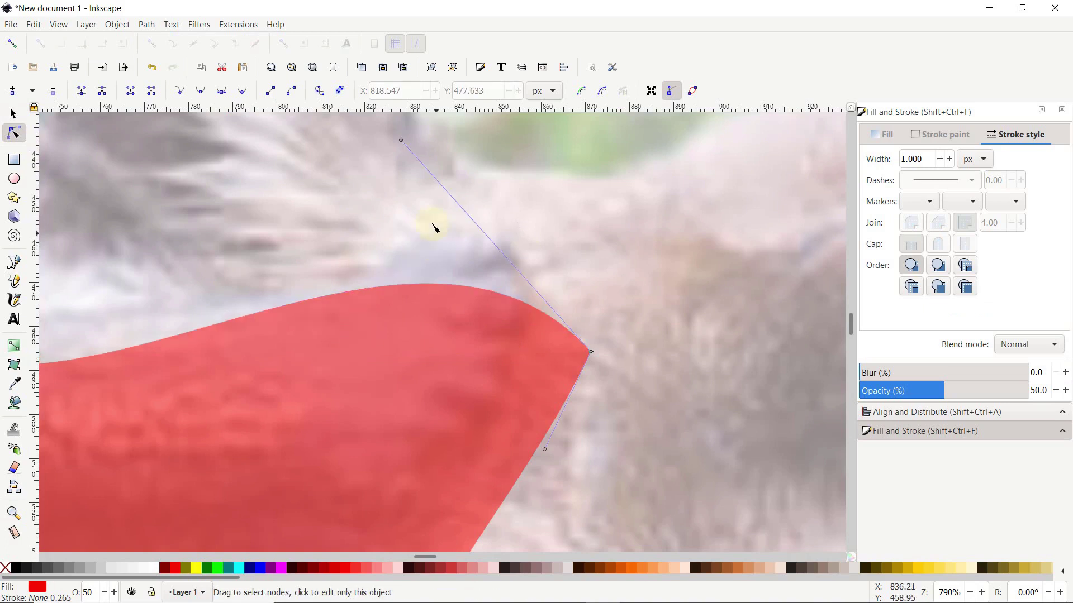
Add a Corners (Fillet/Chamfer) path effect to the red antler and face shape.
scroll(434, 228, down, 2)
click(590, 310)
click(146, 25)
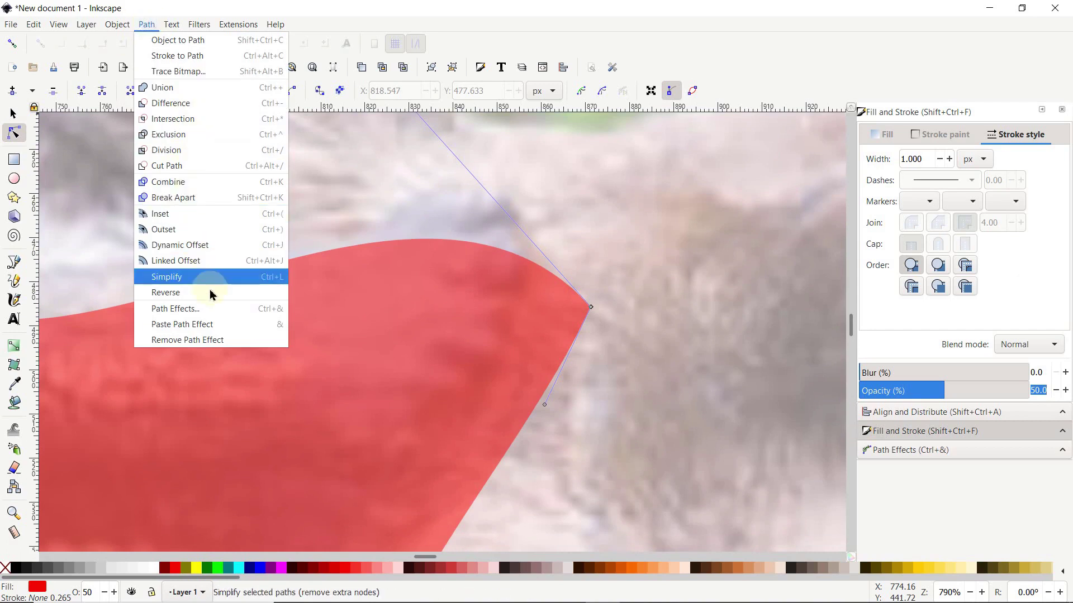
click(211, 309)
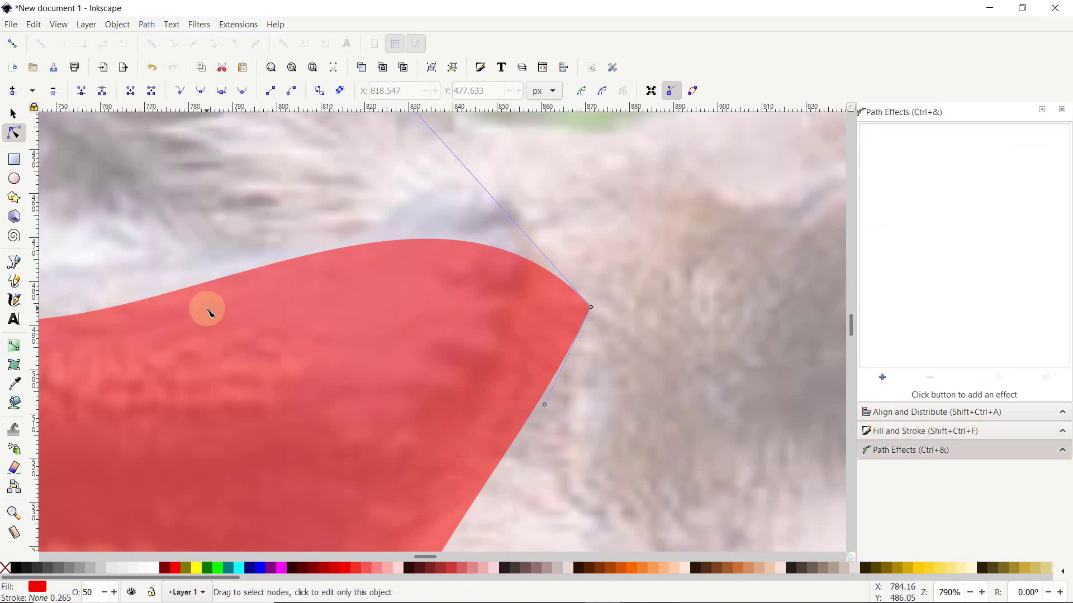
click(885, 379)
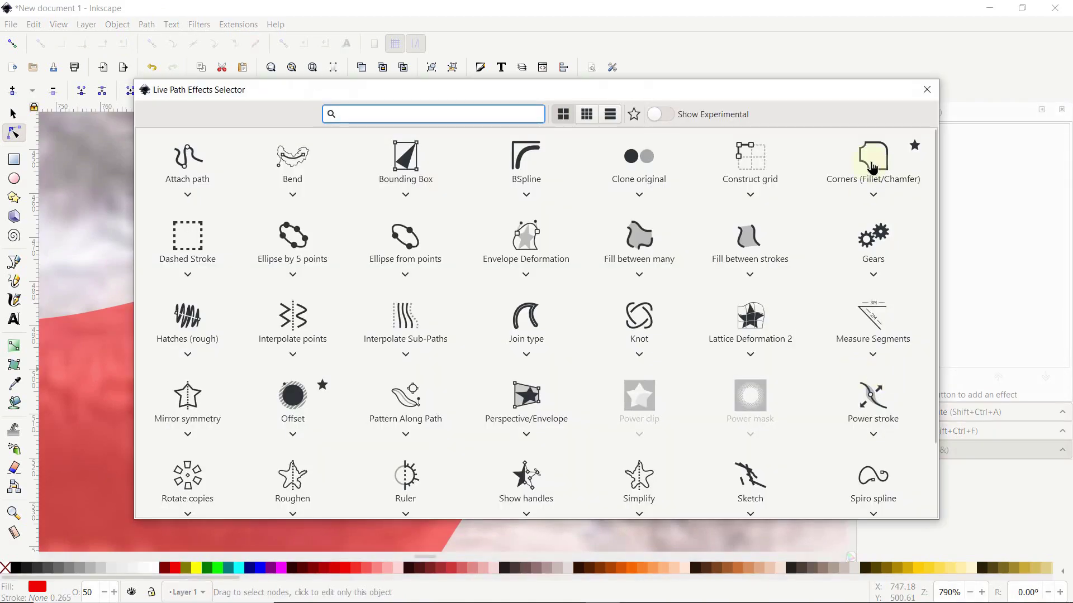
click(872, 161)
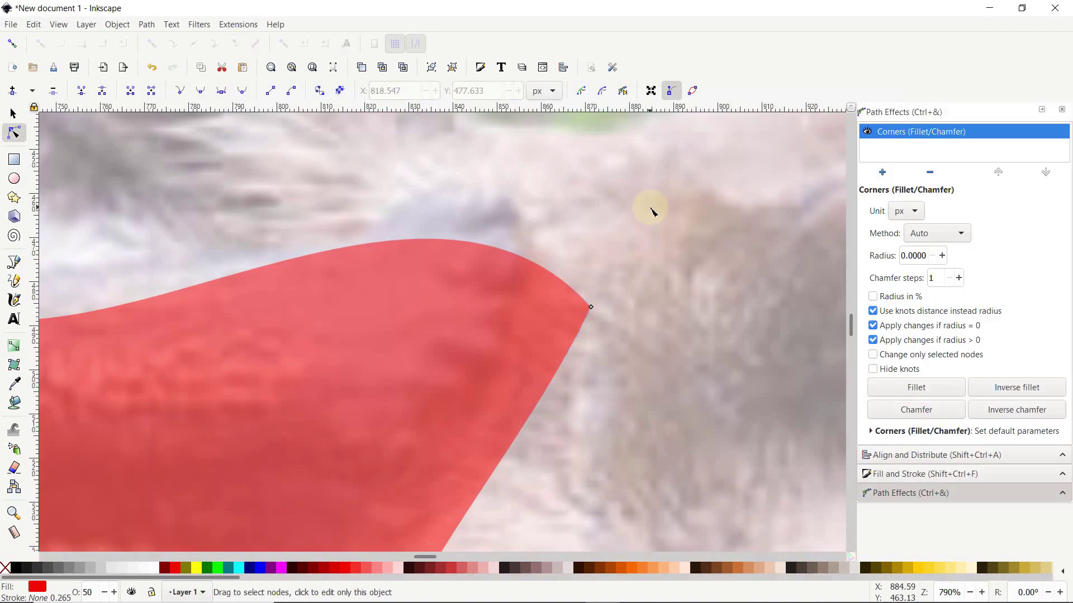
Round the pointed corner where the antler meets the forehead with a large fillet and convert the shape to a plain path.
scroll(664, 302, down, 2)
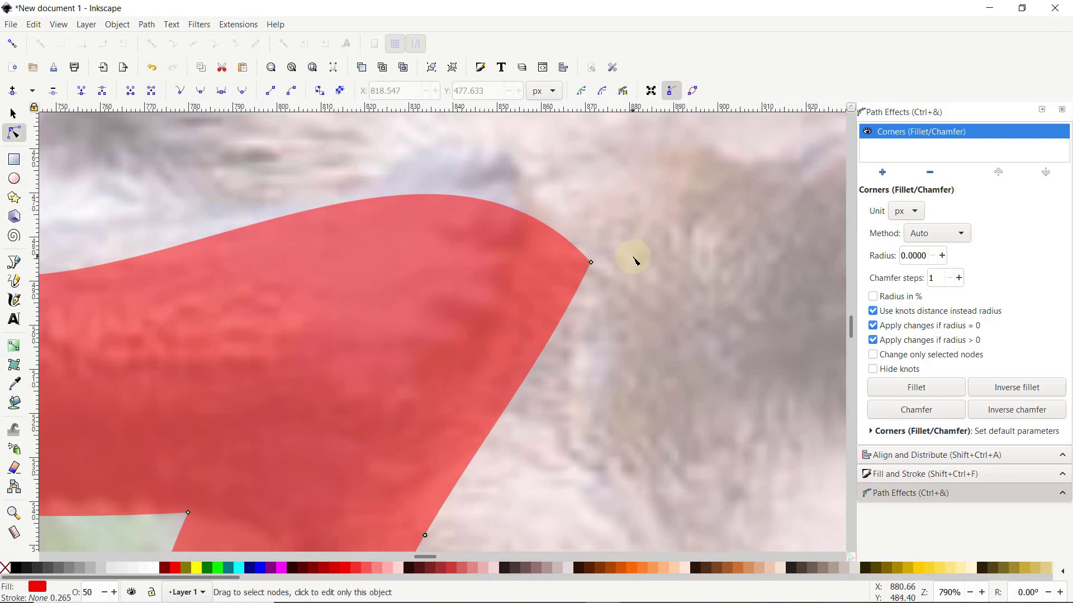
drag(592, 265, 466, 486)
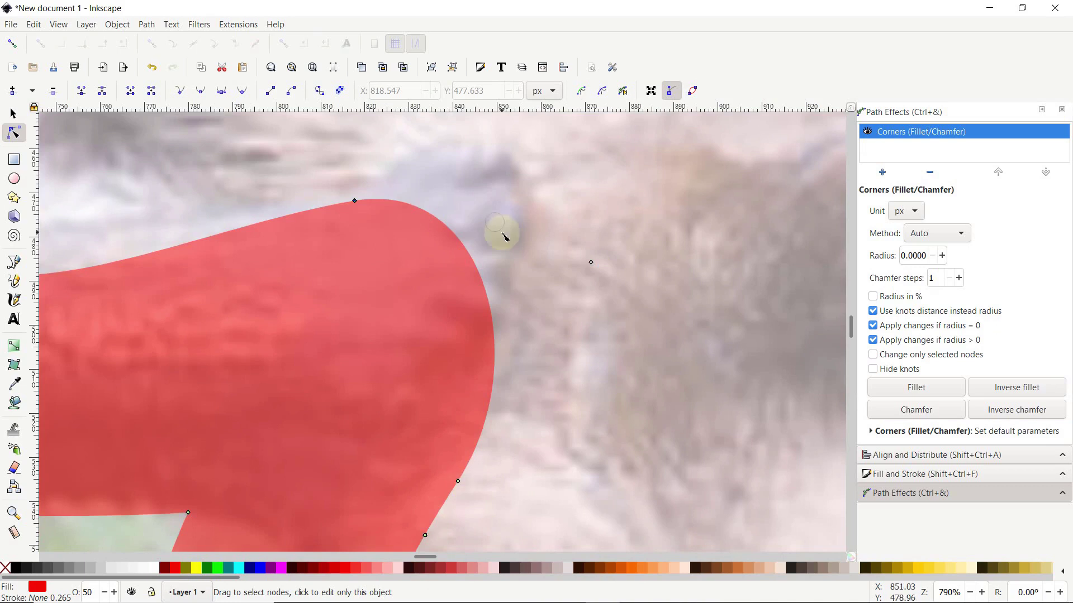
click(149, 26)
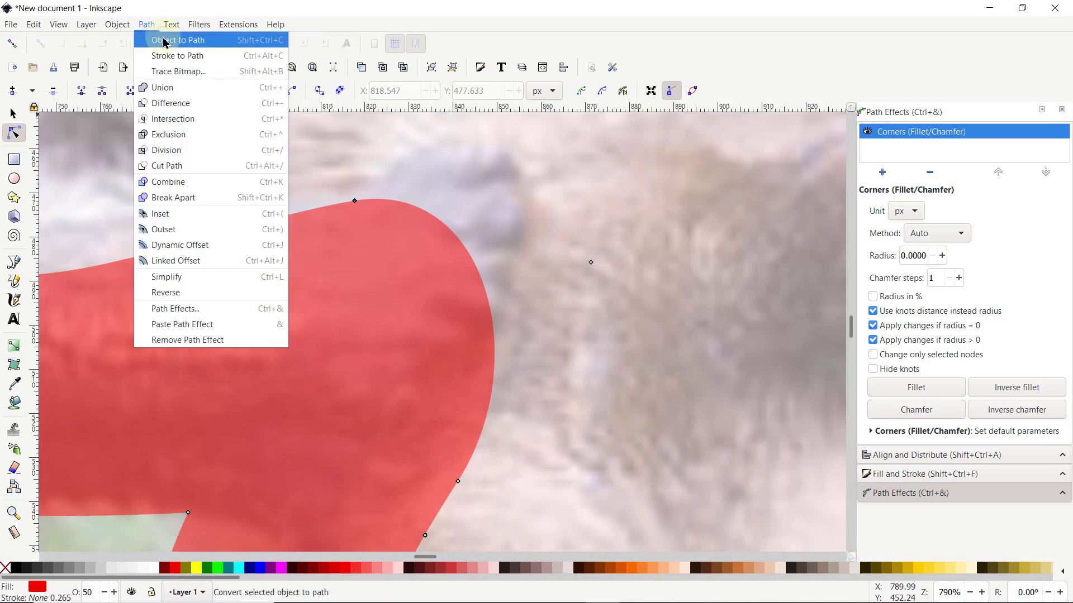
click(164, 43)
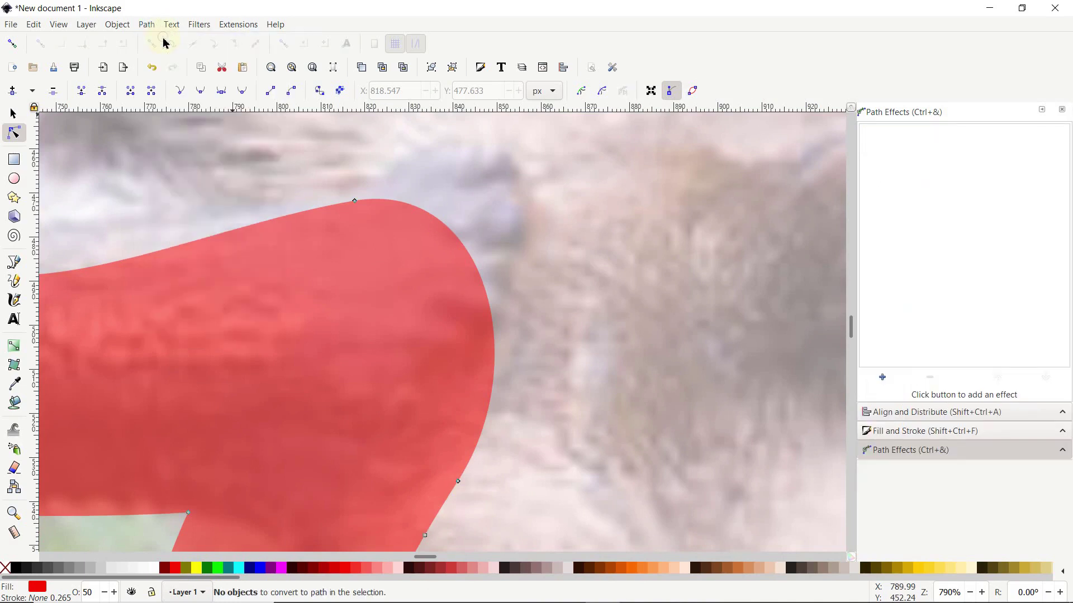
Place a blue, horizontally flipped duplicate of the red shape over the photo's other antler.
click(313, 72)
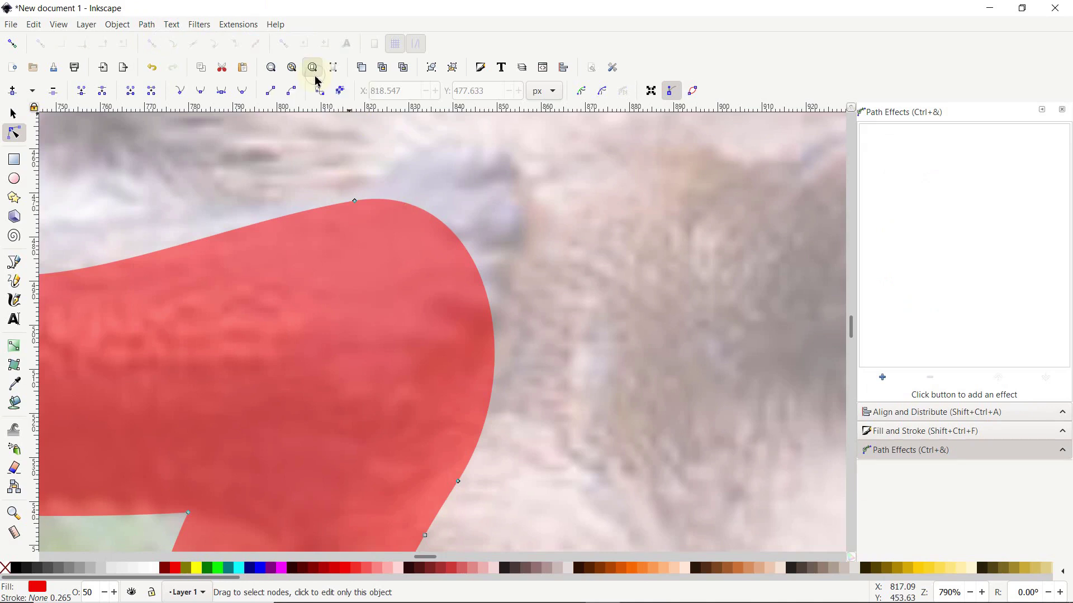
click(12, 114)
click(330, 311)
right_click(319, 301)
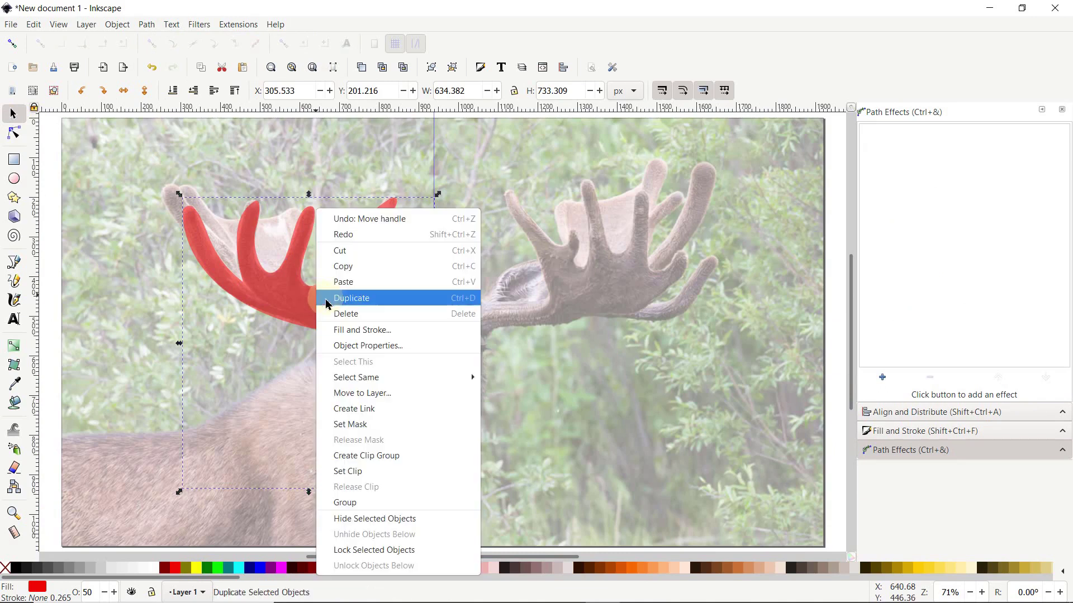
click(334, 299)
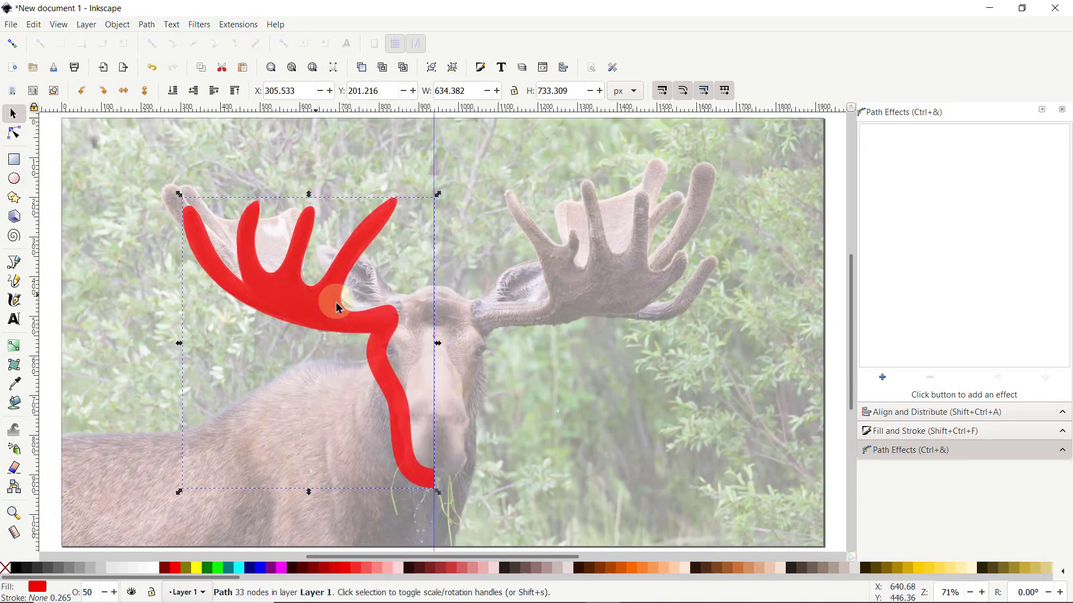
click(123, 91)
drag(201, 486, 579, 423)
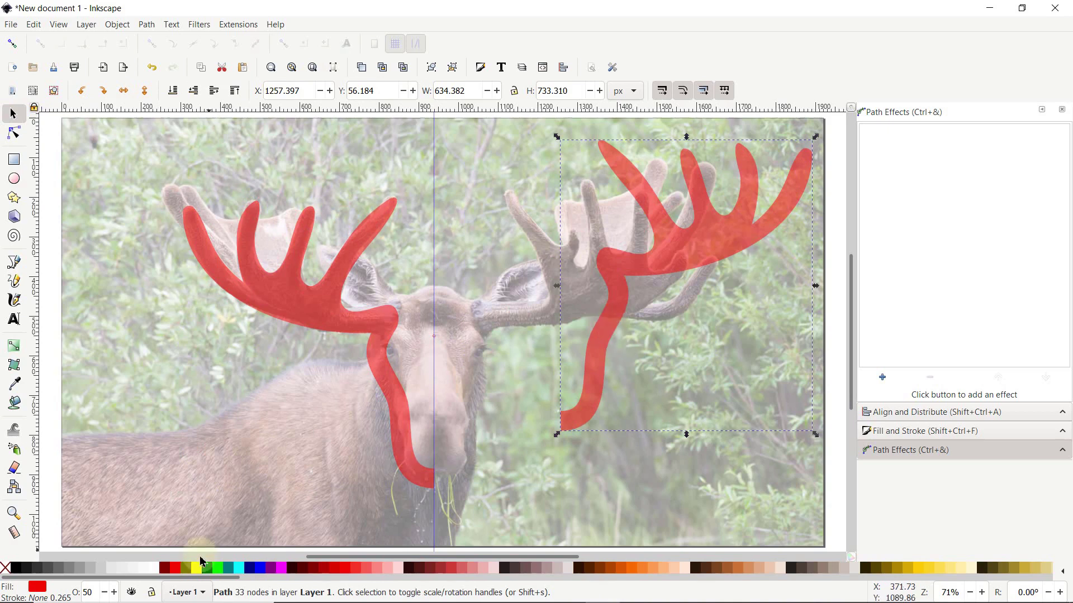
click(264, 572)
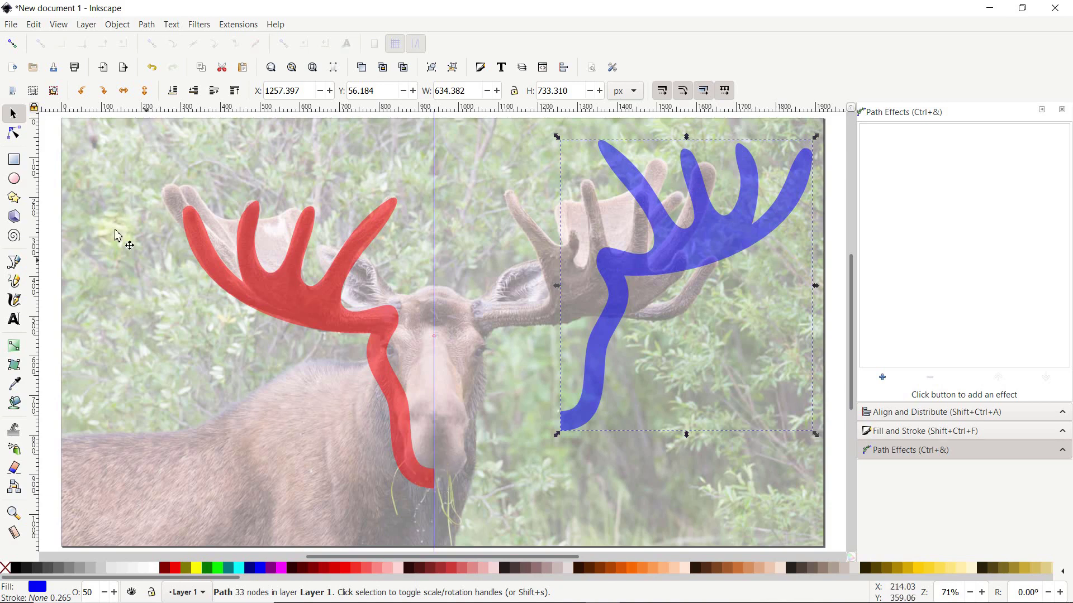
Enable snapping for nodes, paths and cusp nodes.
click(12, 43)
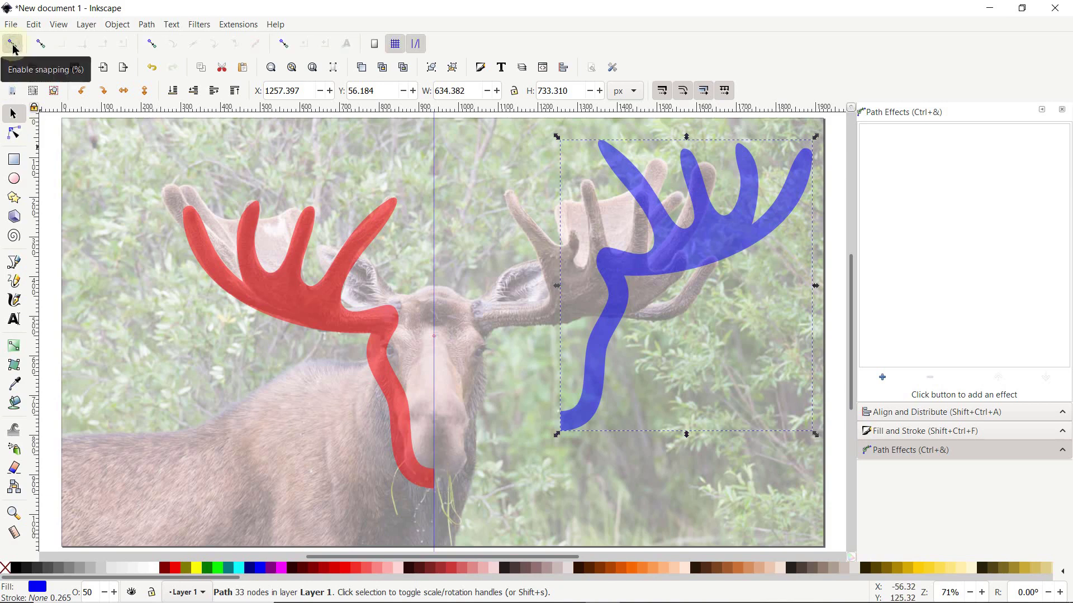
click(152, 45)
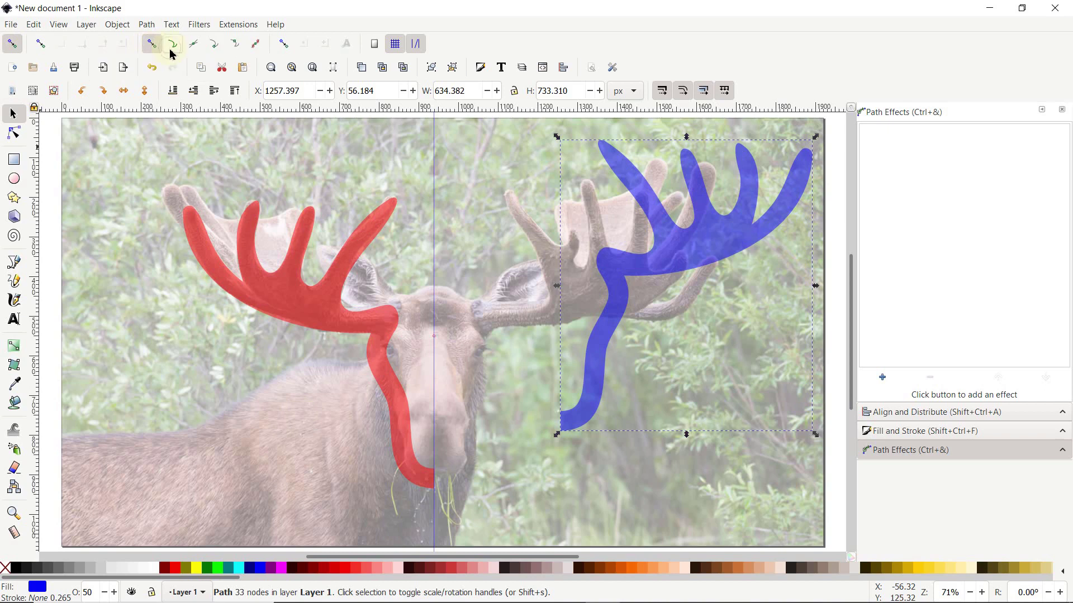
click(171, 50)
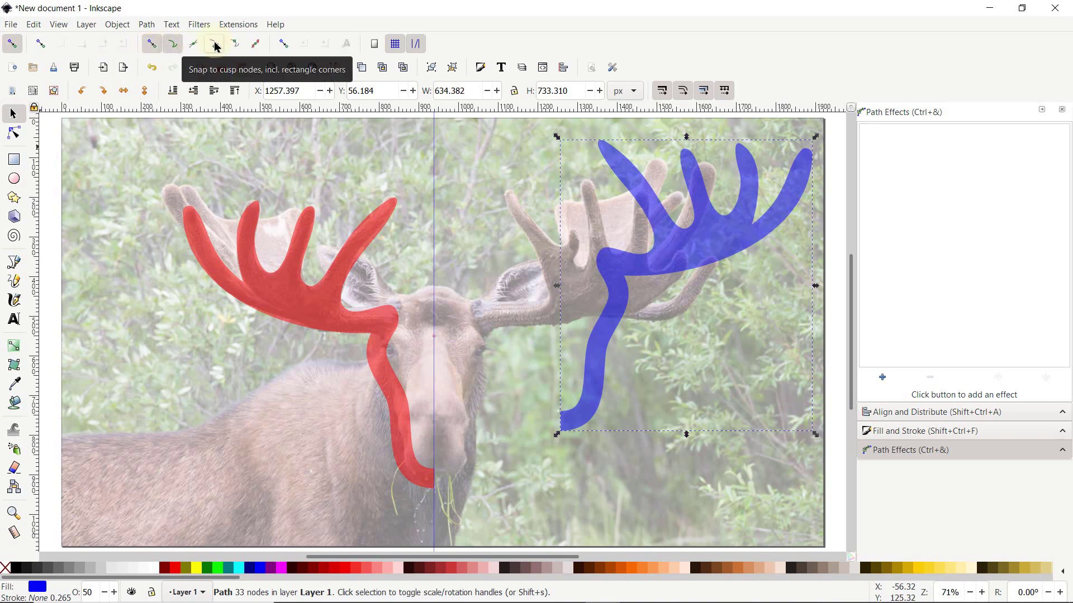
click(216, 46)
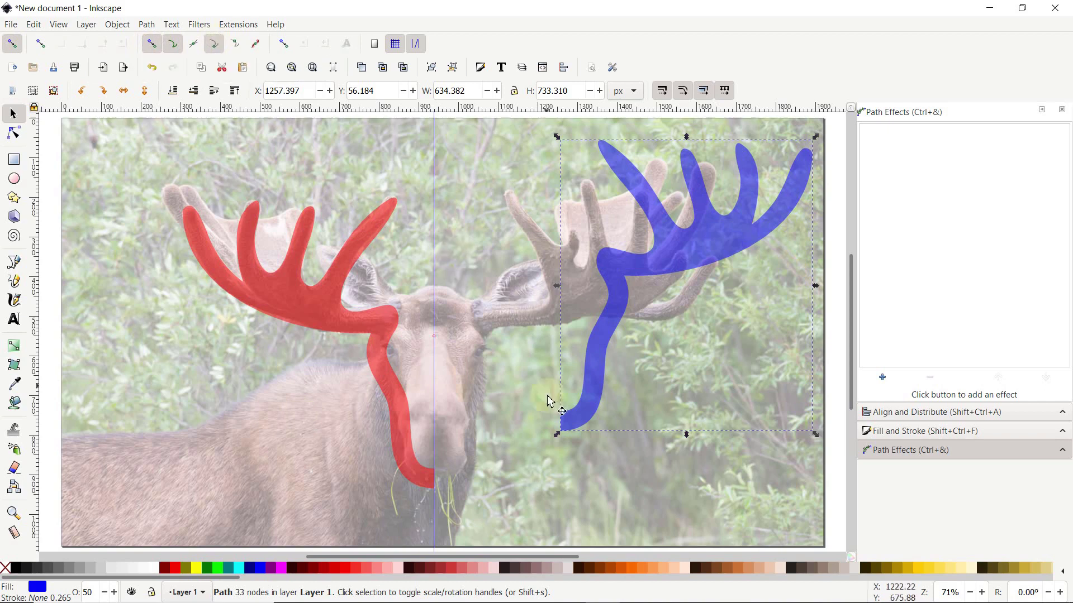
Snap the blue half against the red half at the centre guide and unite both with Union.
drag(571, 420, 443, 479)
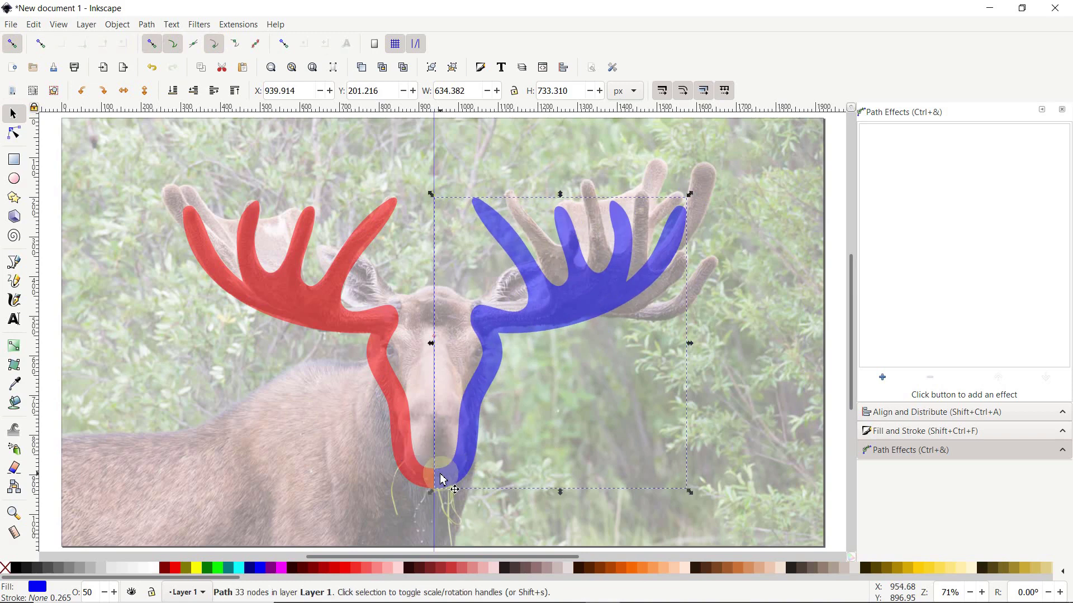
key(shift)
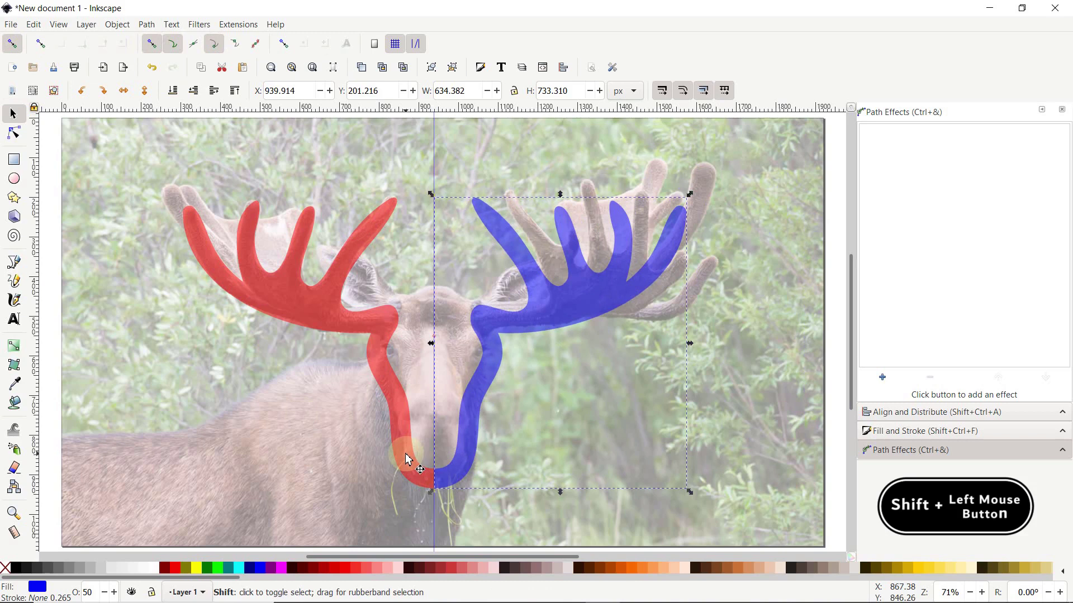
shift+click(408, 460)
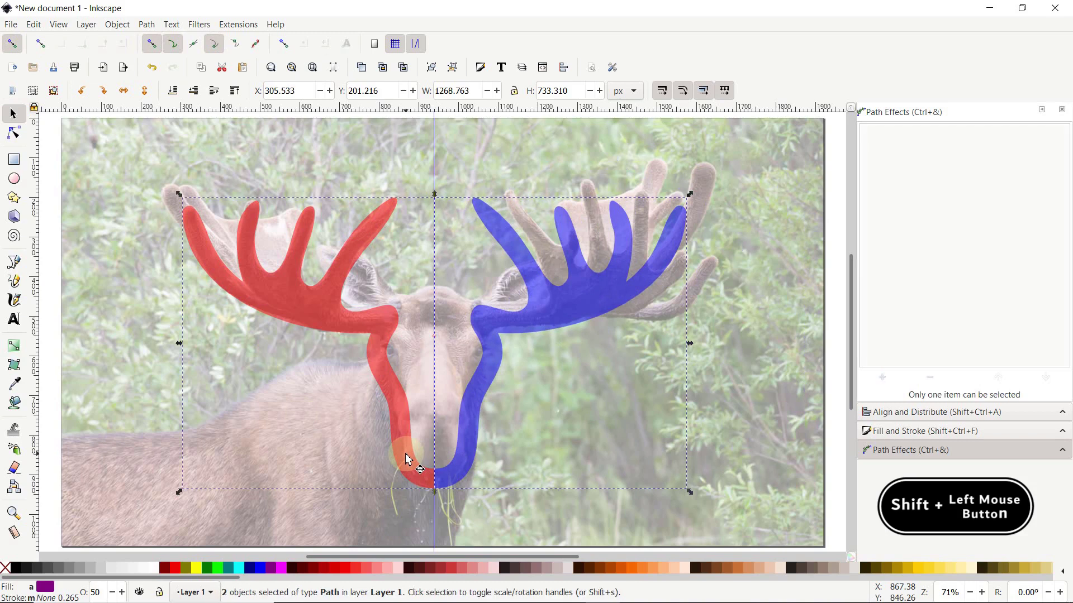
click(151, 25)
click(163, 87)
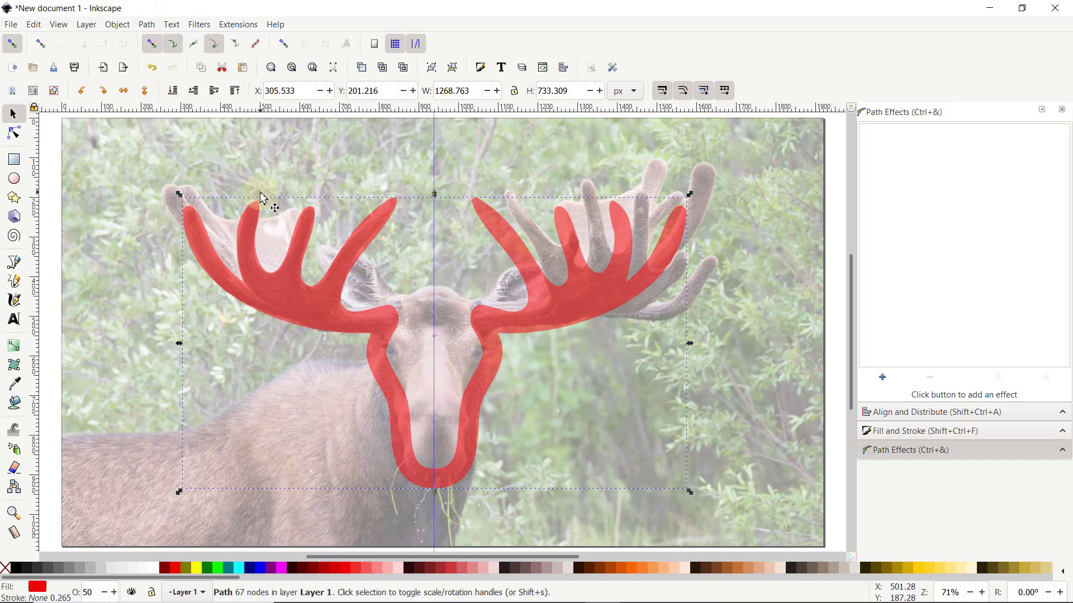
Draw a freehand curve about 93 × 117 px from the left cheek of the face outline up to the centre guide.
key(z)
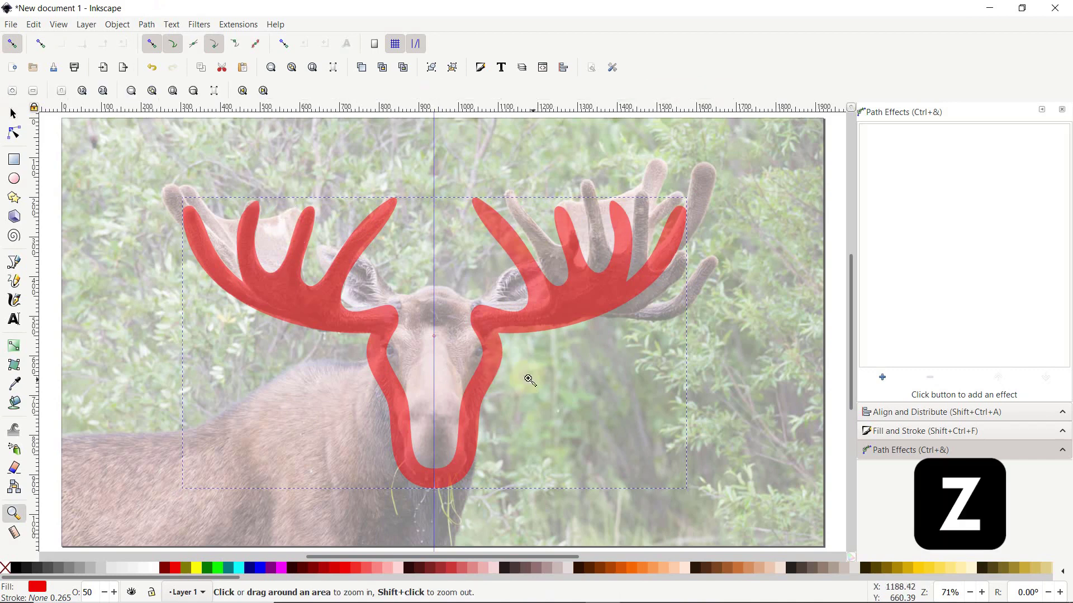
drag(530, 297, 353, 473)
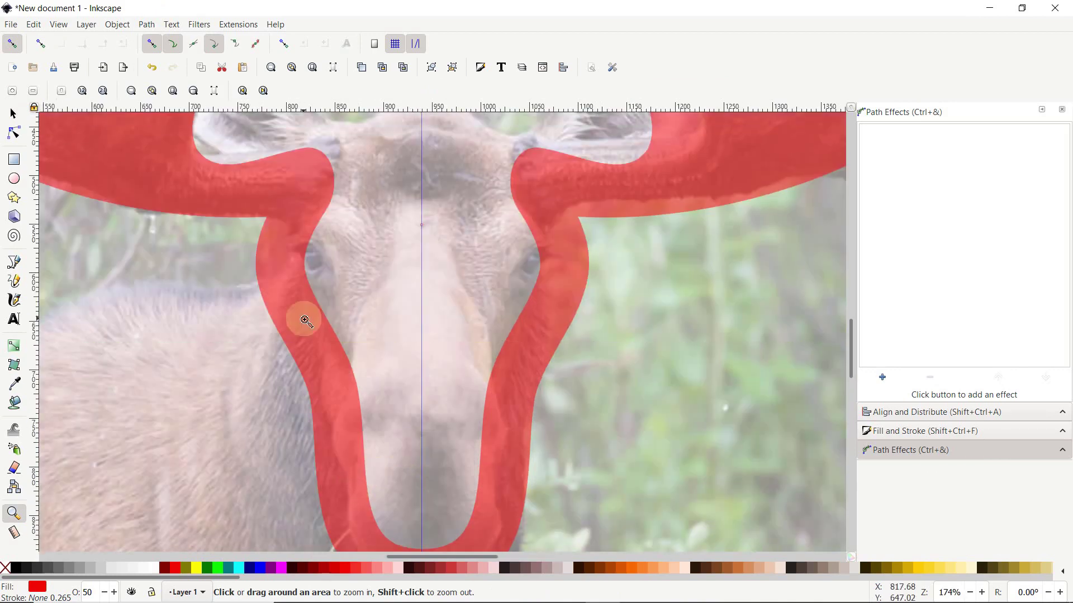
click(28, 285)
mouse_move(331, 335)
mouse_down()
mouse_move(310, 368)
mouse_move(352, 371)
mouse_move(422, 263)
mouse_up()
key(ctrl+z)
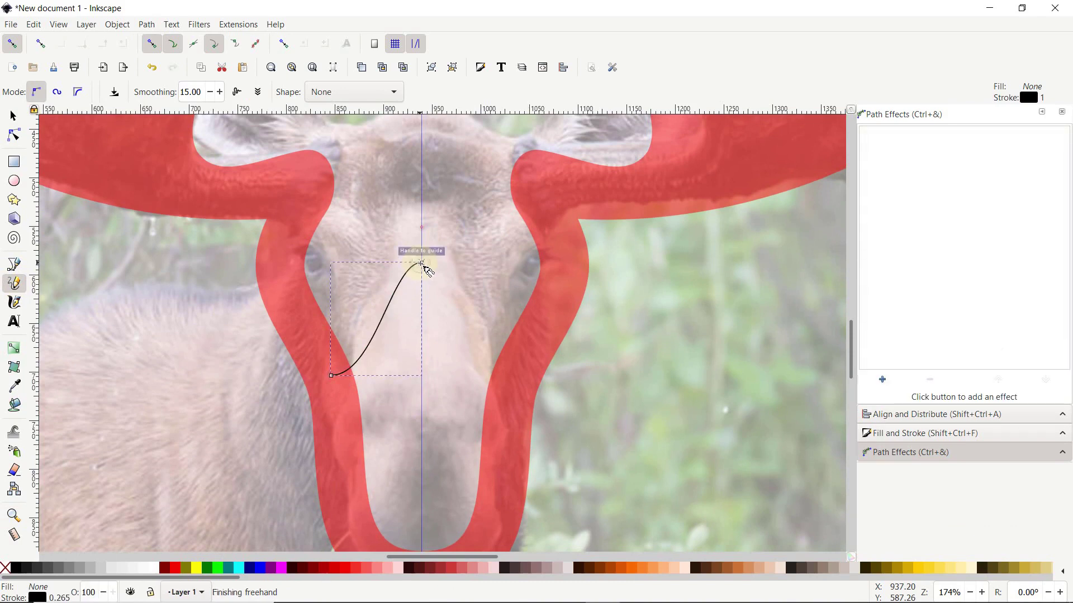
Lengthen the horizontal handle of the curve's upper node on the guide so the top becomes rounder.
click(11, 137)
click(421, 261)
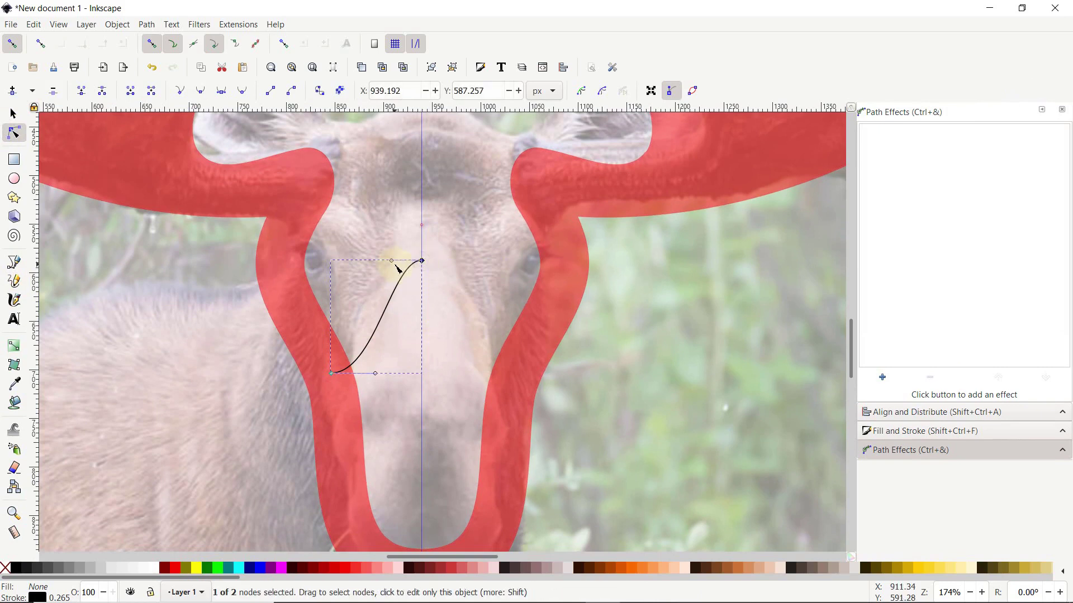
ctrl+click(397, 268)
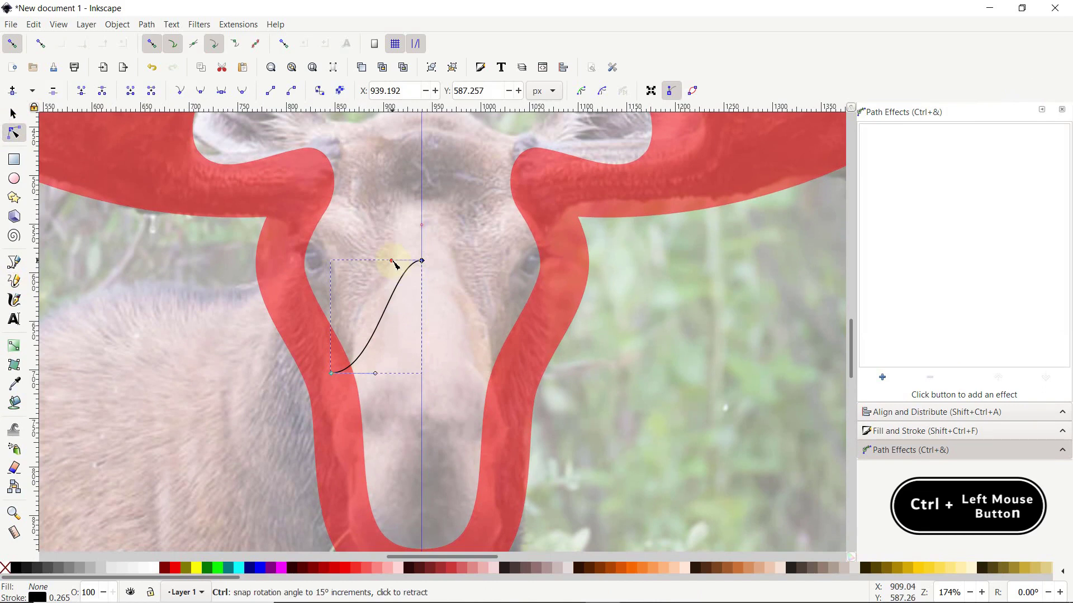
drag(395, 266, 379, 271)
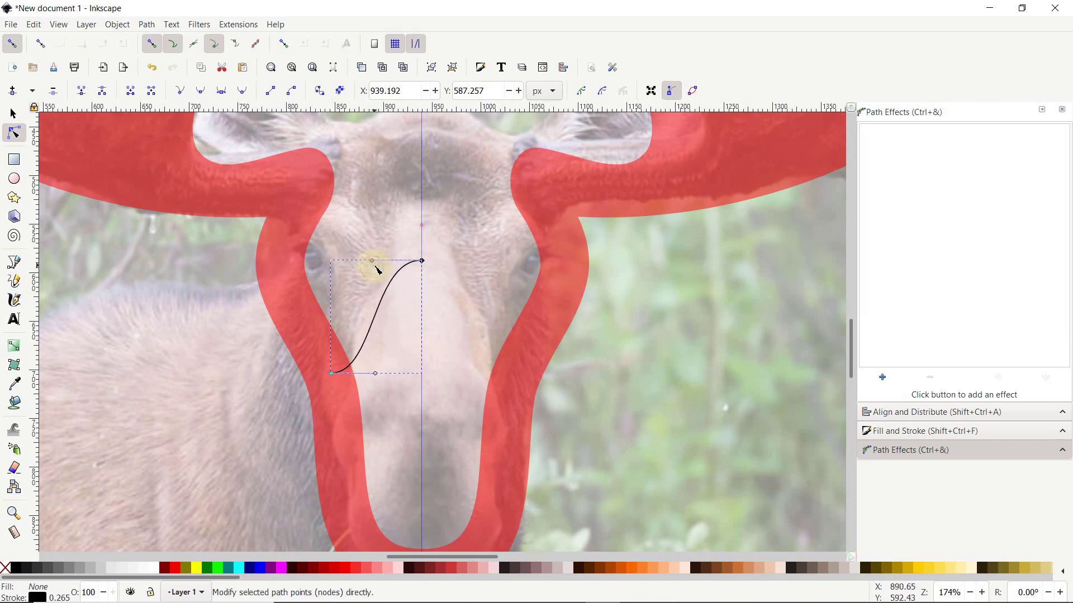
Duplicate the nose curve, flip the copy horizontally and snap it to the original at the centre guide.
click(13, 114)
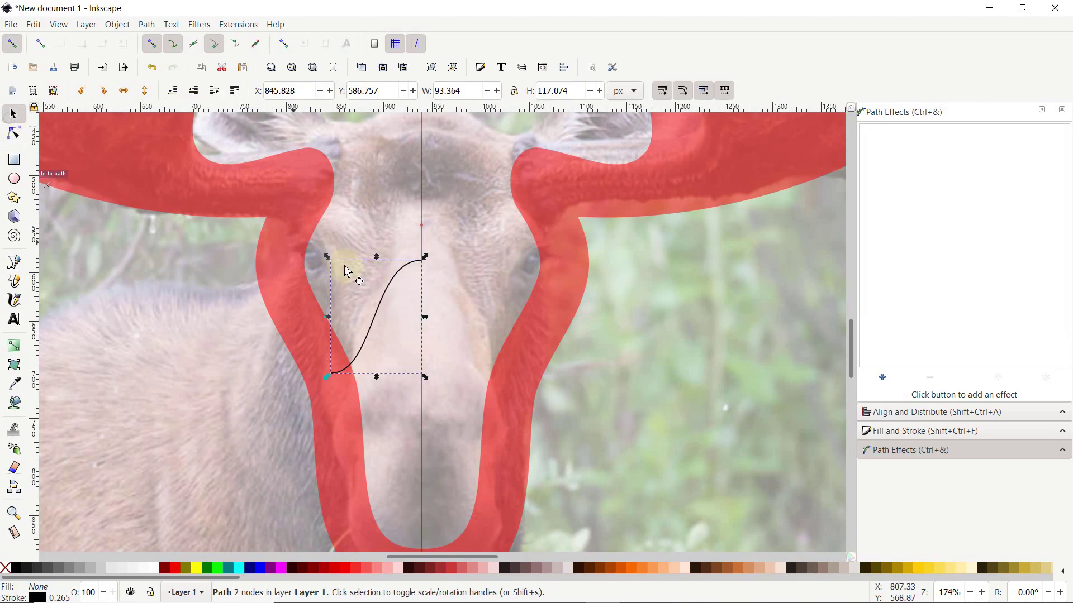
right_click(402, 280)
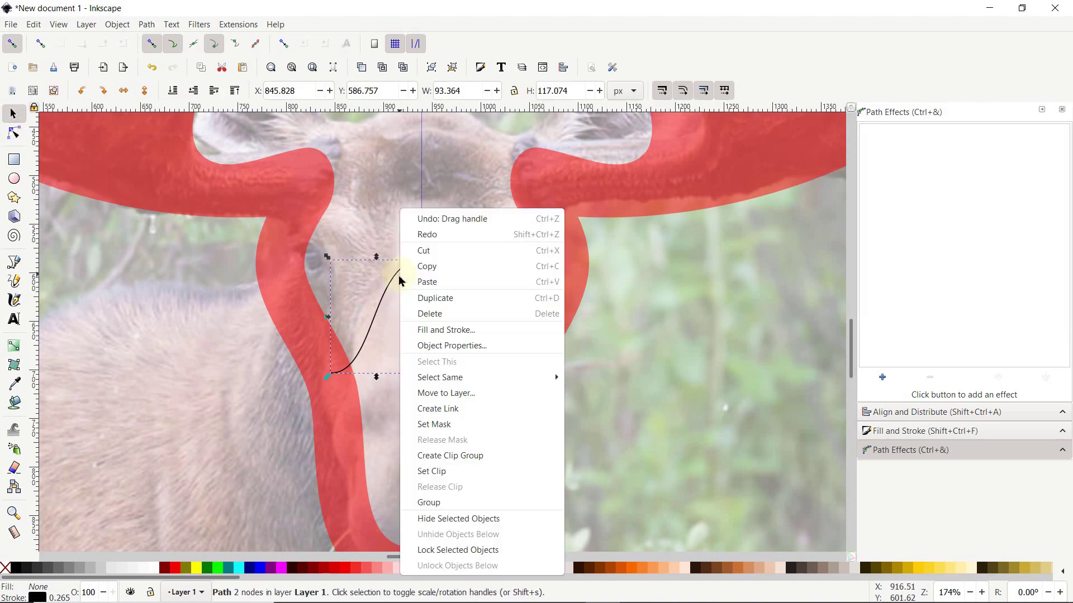
click(434, 299)
click(125, 93)
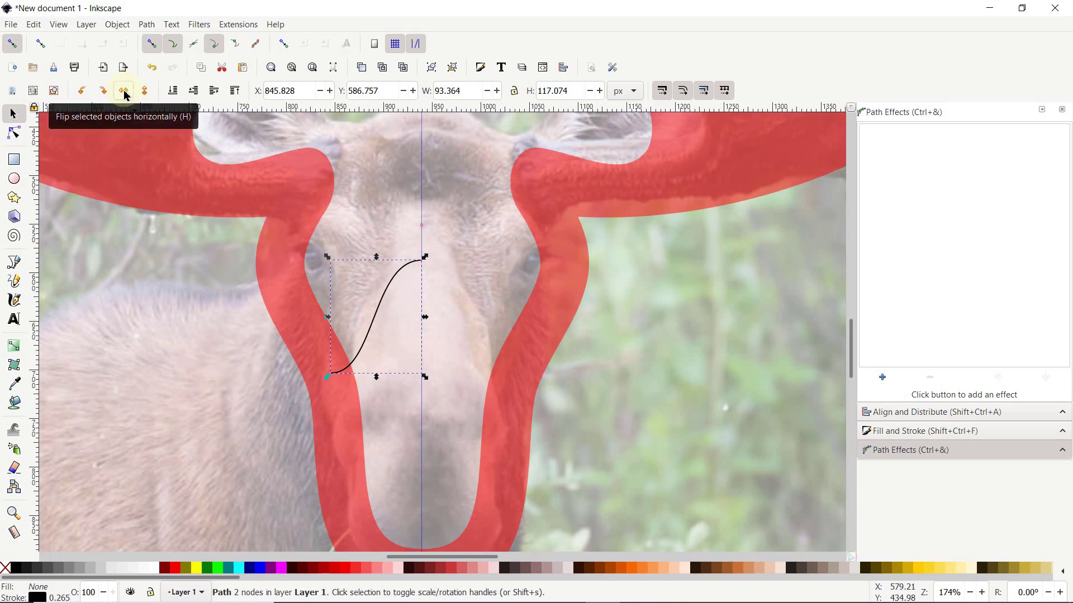
click(126, 93)
drag(338, 269, 433, 273)
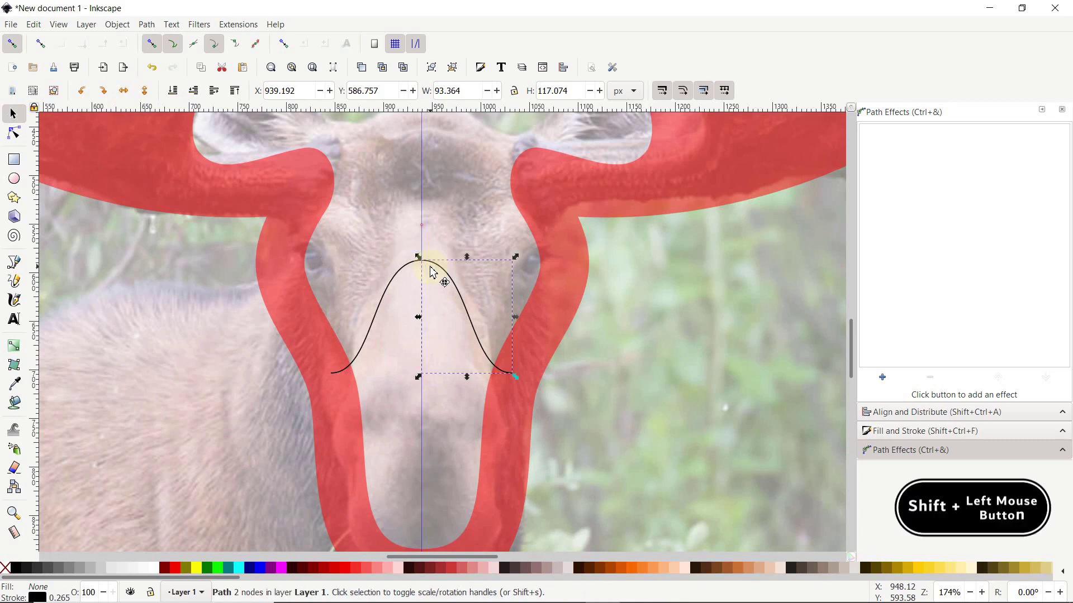
Combine the two mirrored nose curves into a single path.
key(shift)
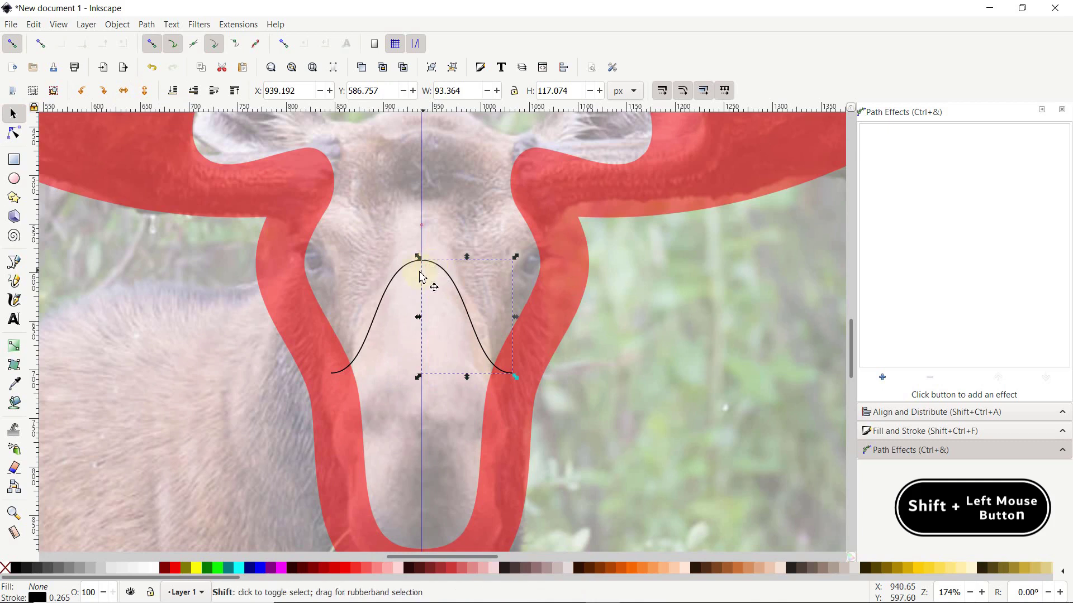
shift+click(402, 271)
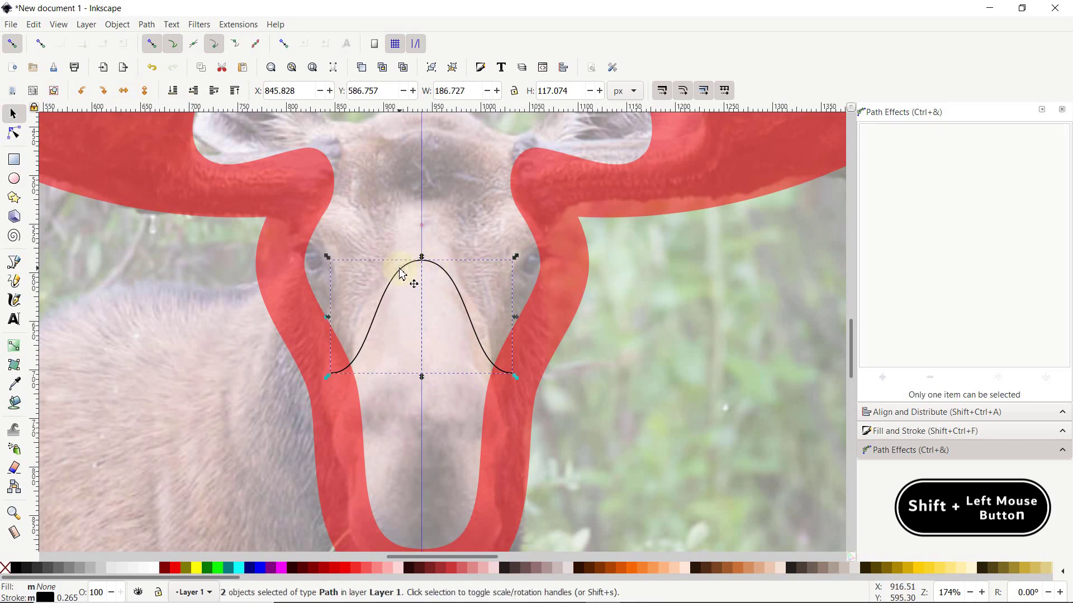
click(147, 24)
click(207, 187)
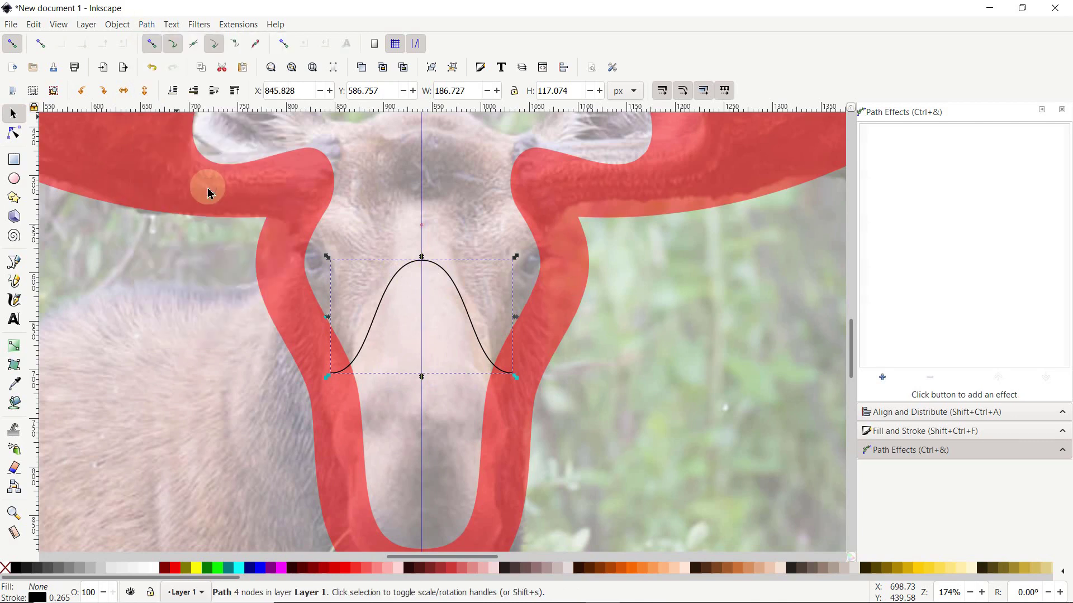
Close the nose curve with a freehand line inside the red muzzle outline and give the shape a red fill without stroke.
scroll(207, 188, down, 1)
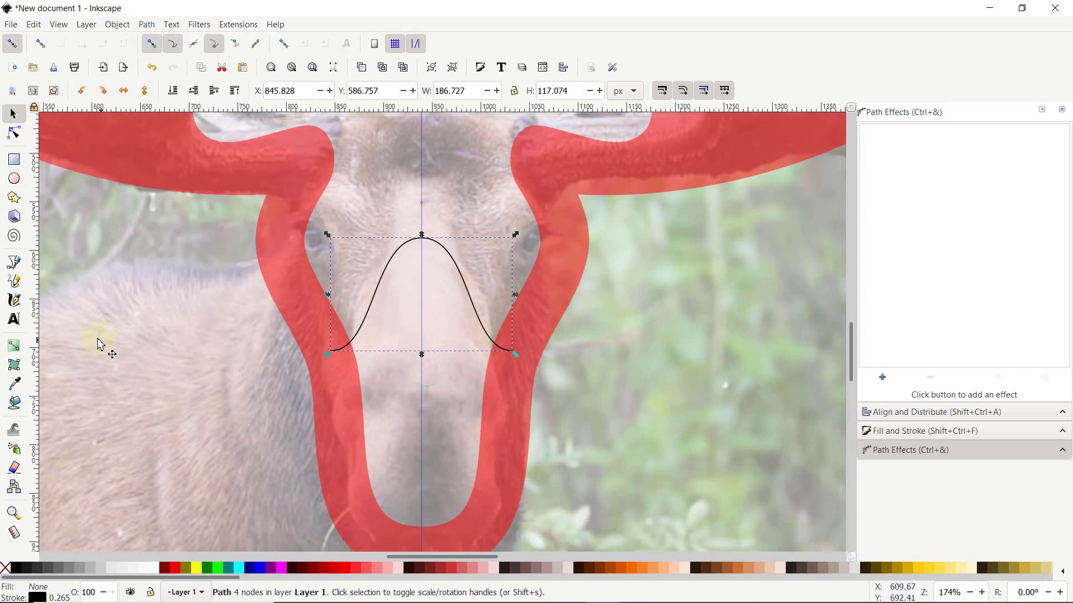
click(14, 281)
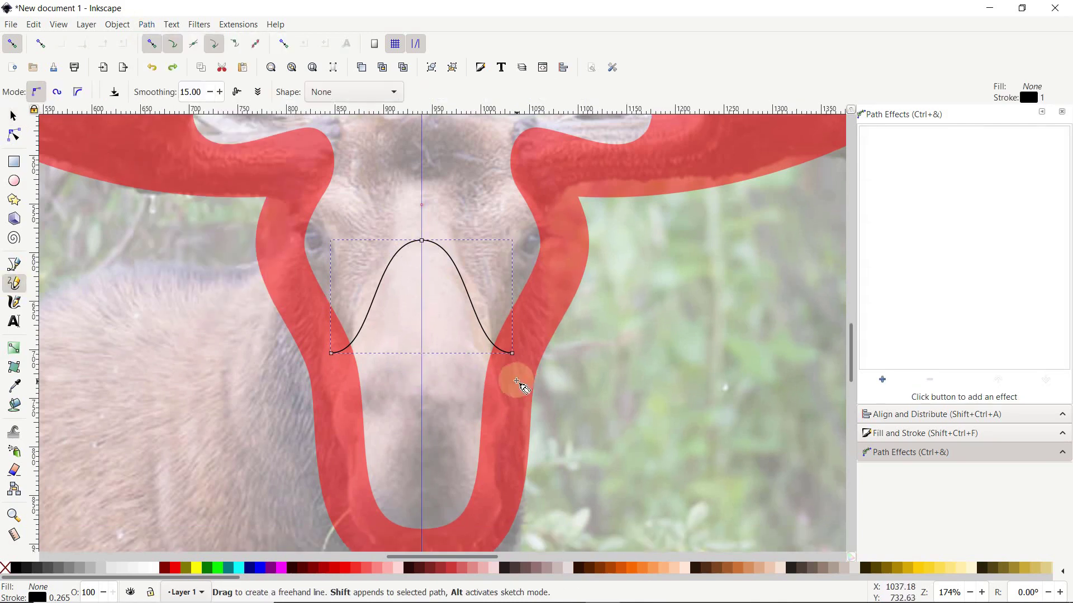
mouse_move(512, 352)
mouse_down()
mouse_move(488, 510)
mouse_move(473, 536)
mouse_move(429, 549)
mouse_move(370, 524)
mouse_move(355, 500)
mouse_move(333, 354)
mouse_up()
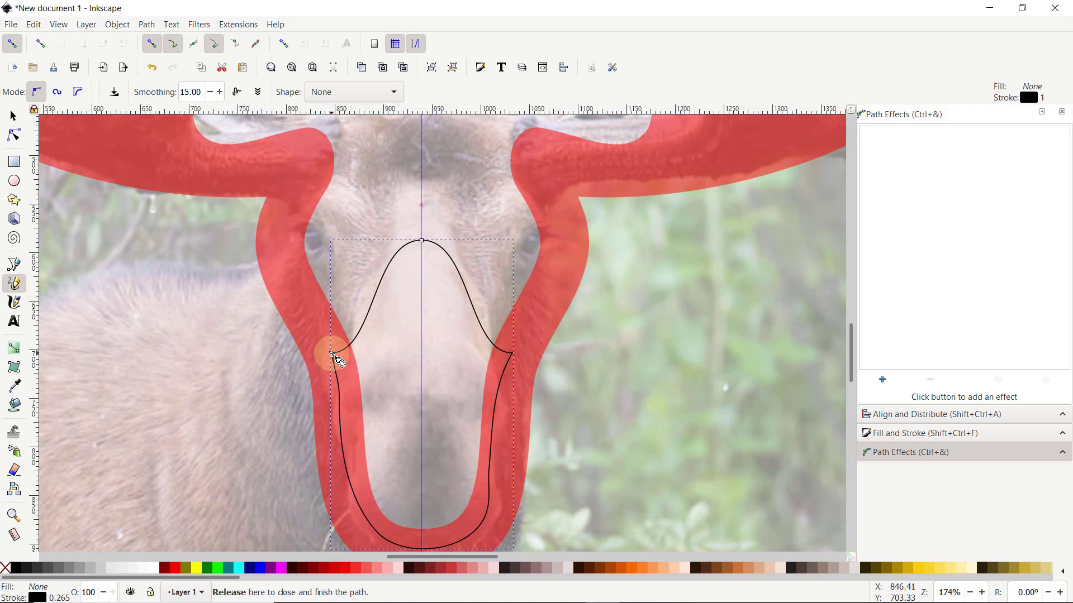
shift+click(333, 355)
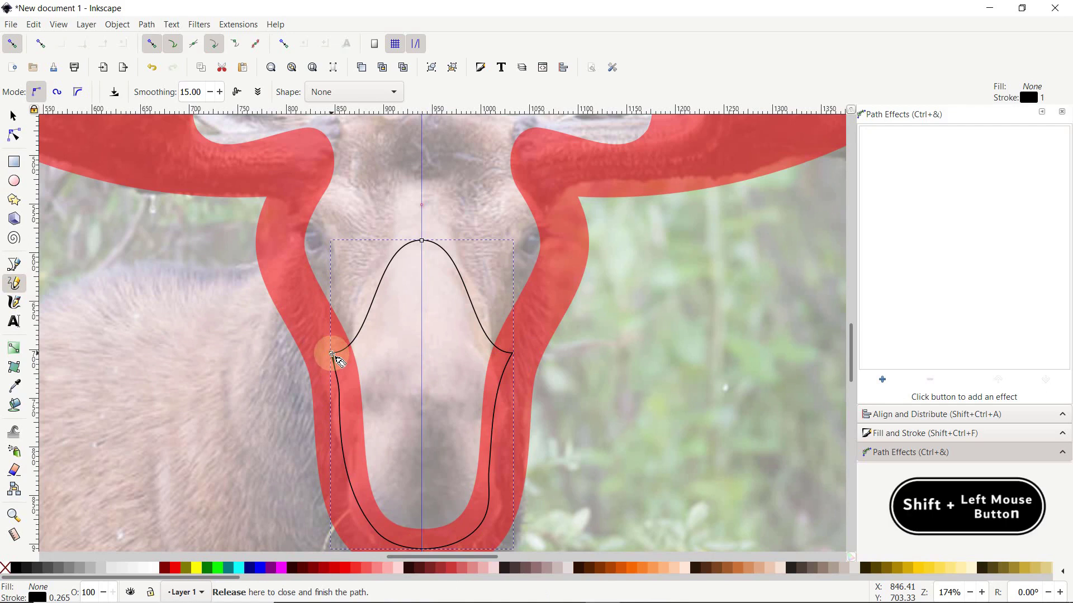
shift+click(6, 575)
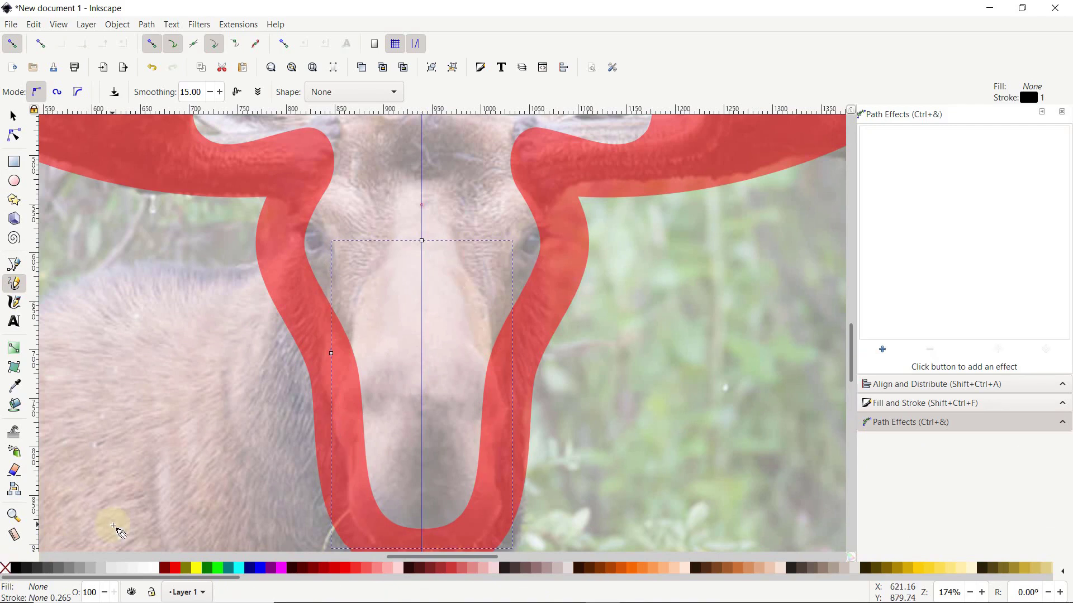
click(176, 570)
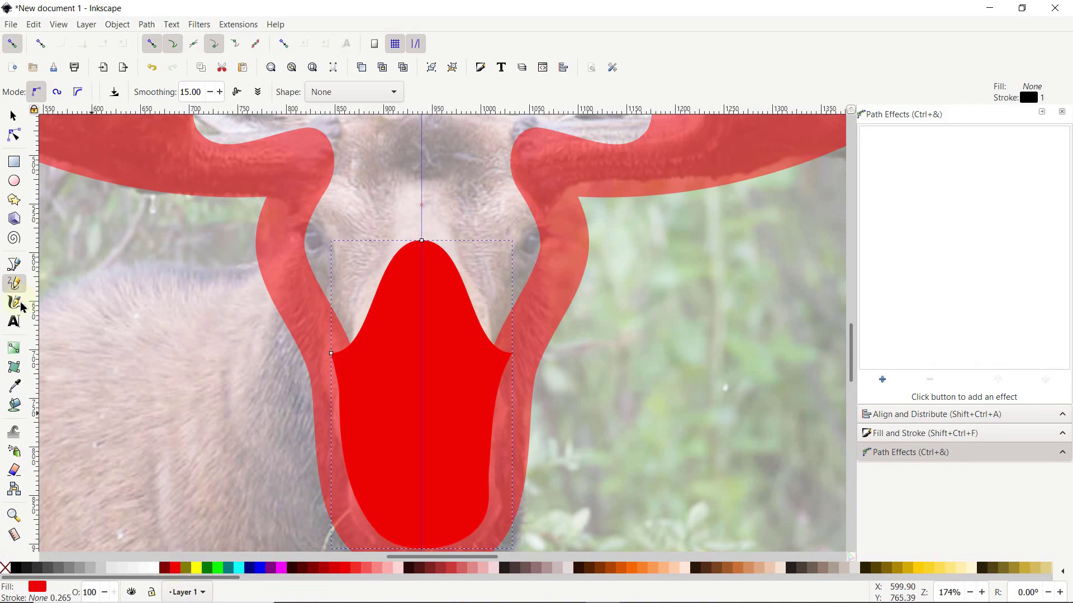
Unite the filled nose shape with the antler and face shape using Union.
click(14, 117)
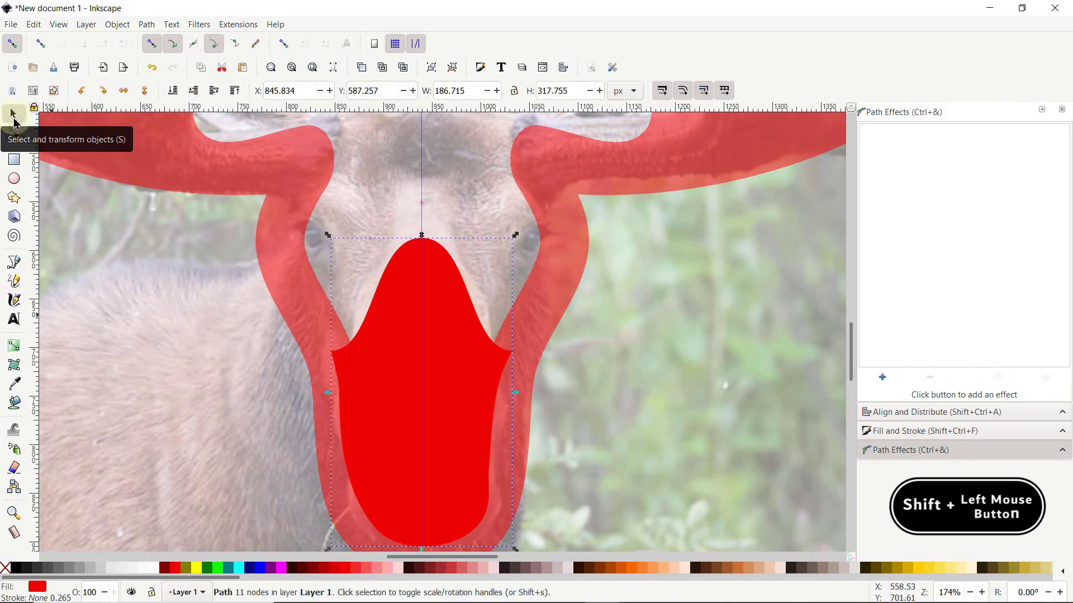
shift+click(282, 182)
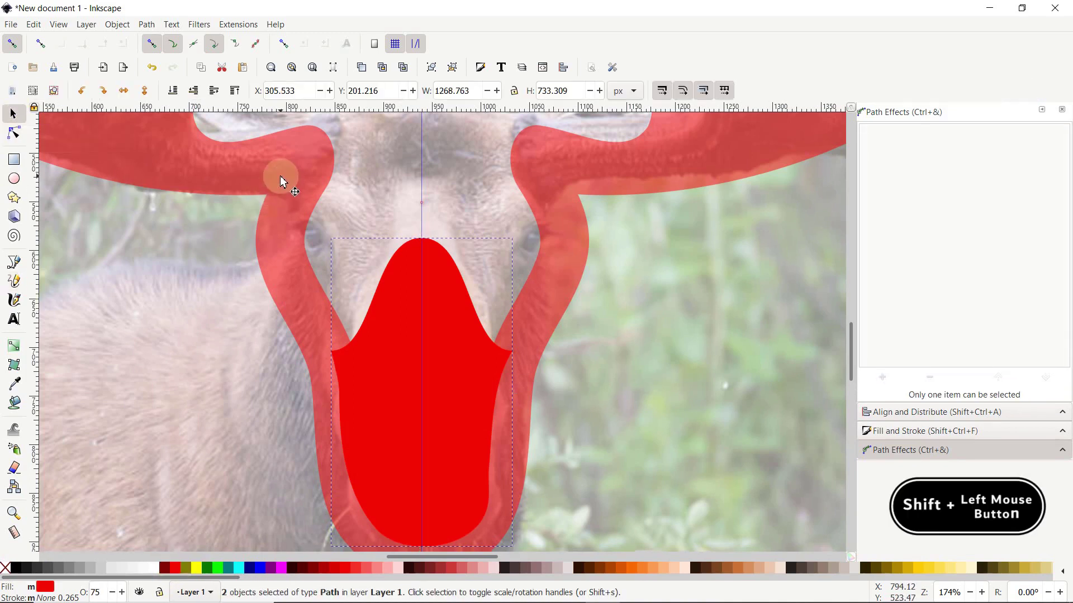
click(150, 26)
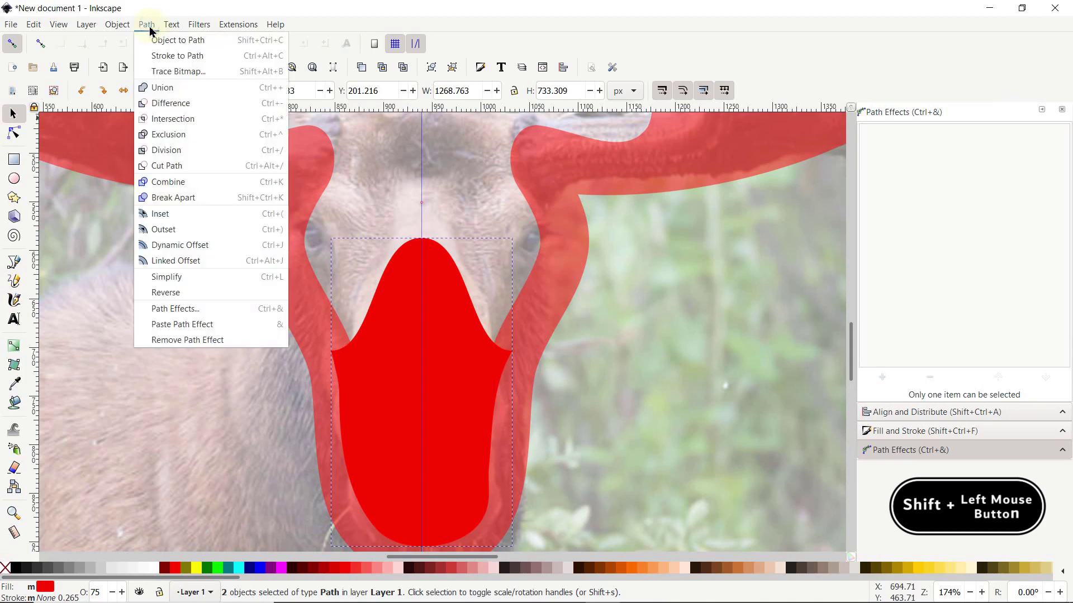
click(163, 88)
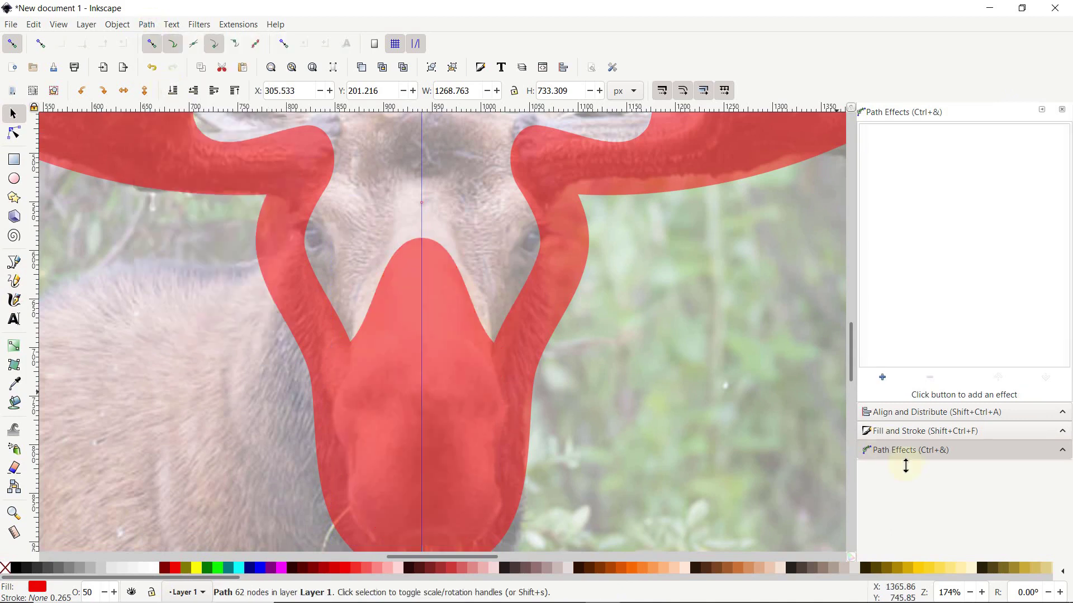
Apply the Corners (Fillet/Chamfer) path effect to the moose head and round the sharp notch right of the nose with its node handle.
click(883, 378)
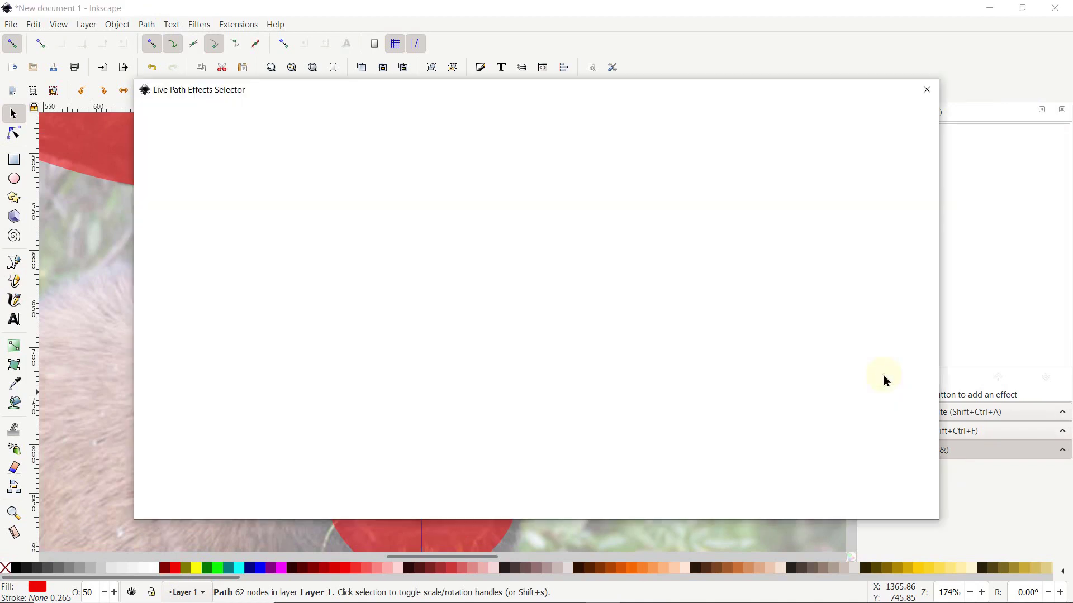
click(865, 167)
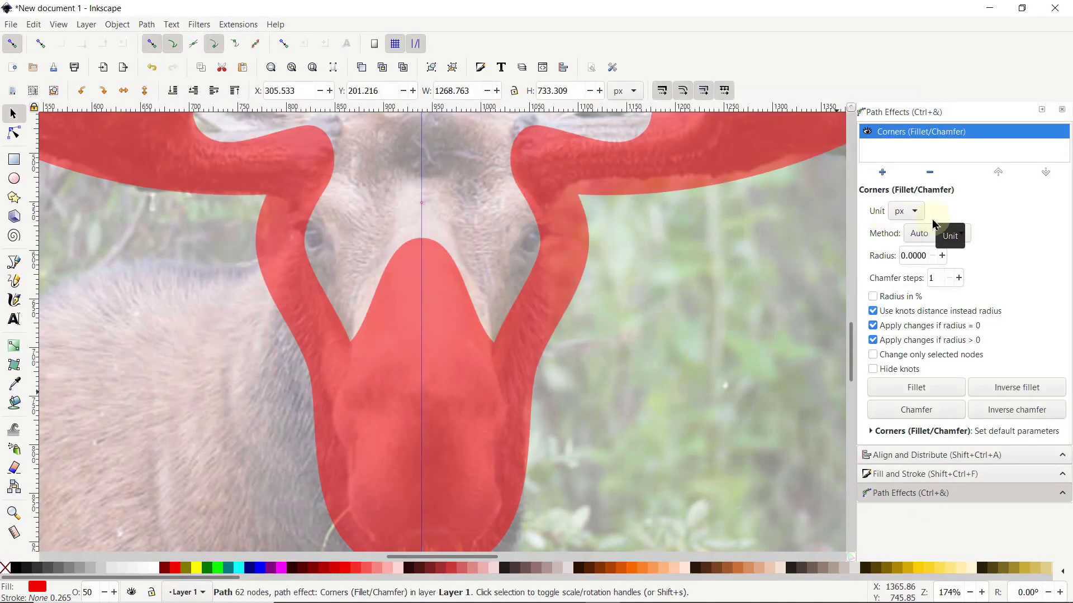
click(13, 133)
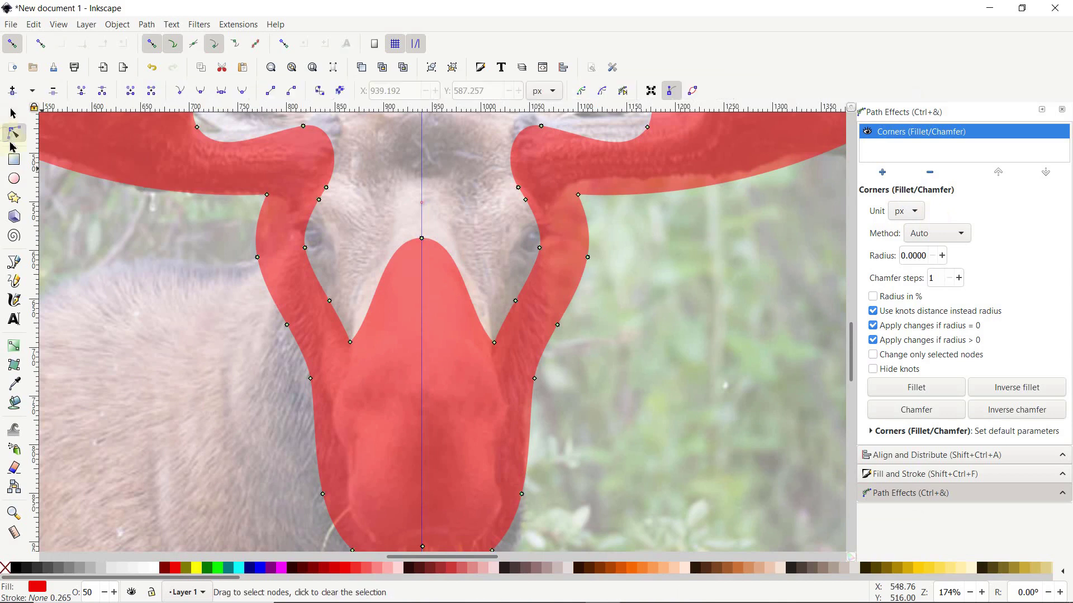
click(452, 340)
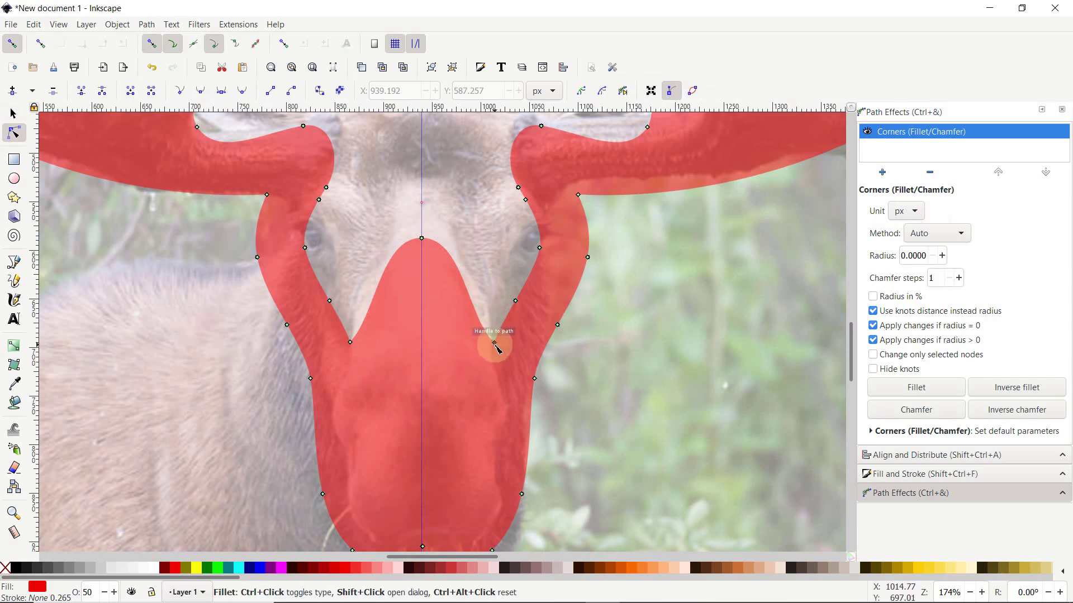
drag(495, 345, 513, 323)
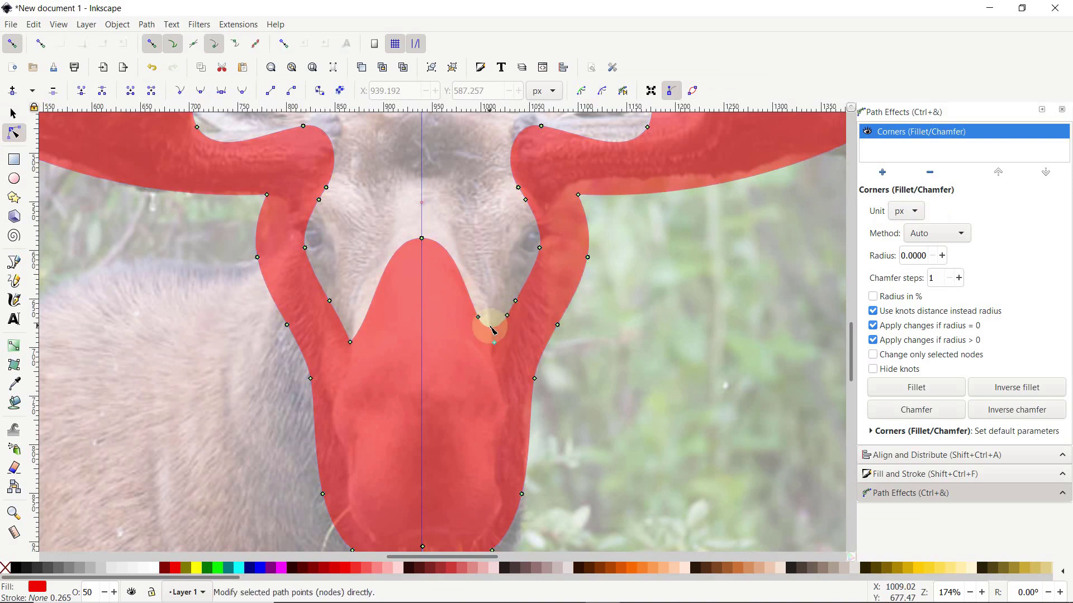
drag(350, 341, 352, 343)
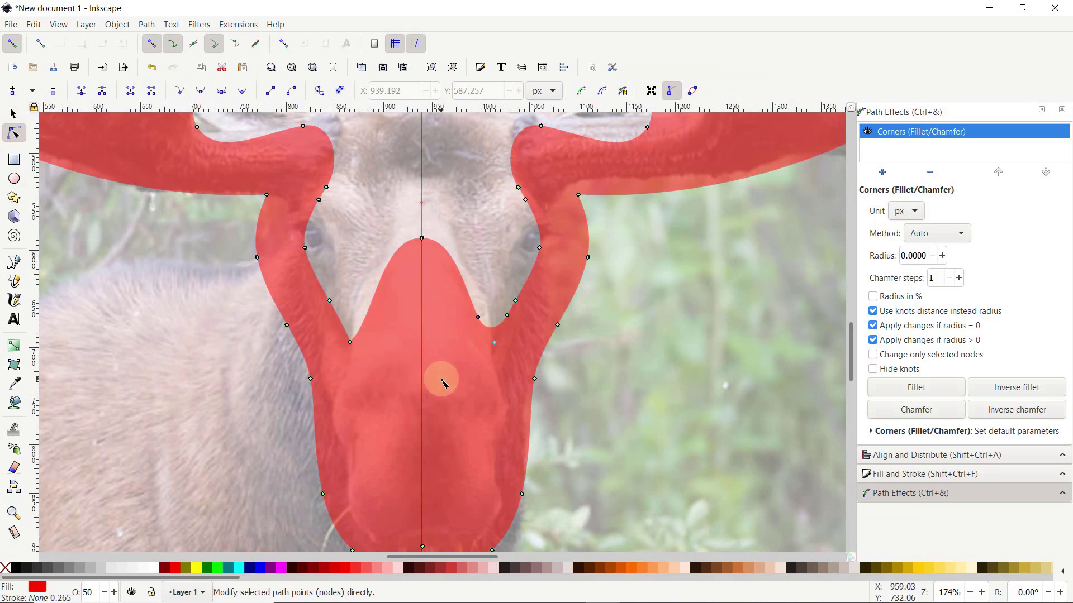
Set the fillet on the notch right of the nose to a knot distance of 30.
shift+click(479, 324)
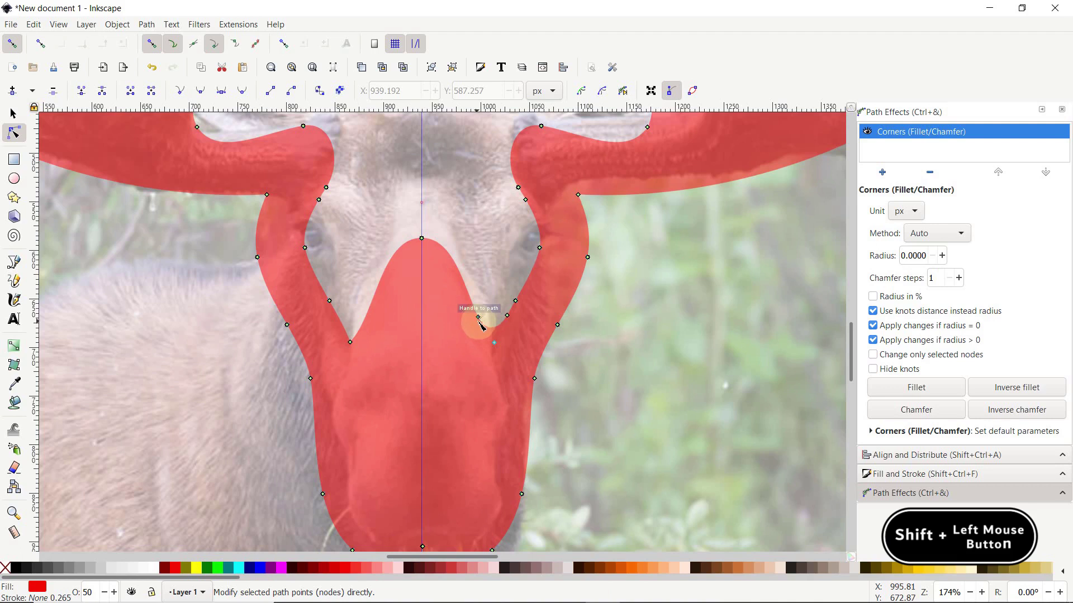
shift+click(508, 315)
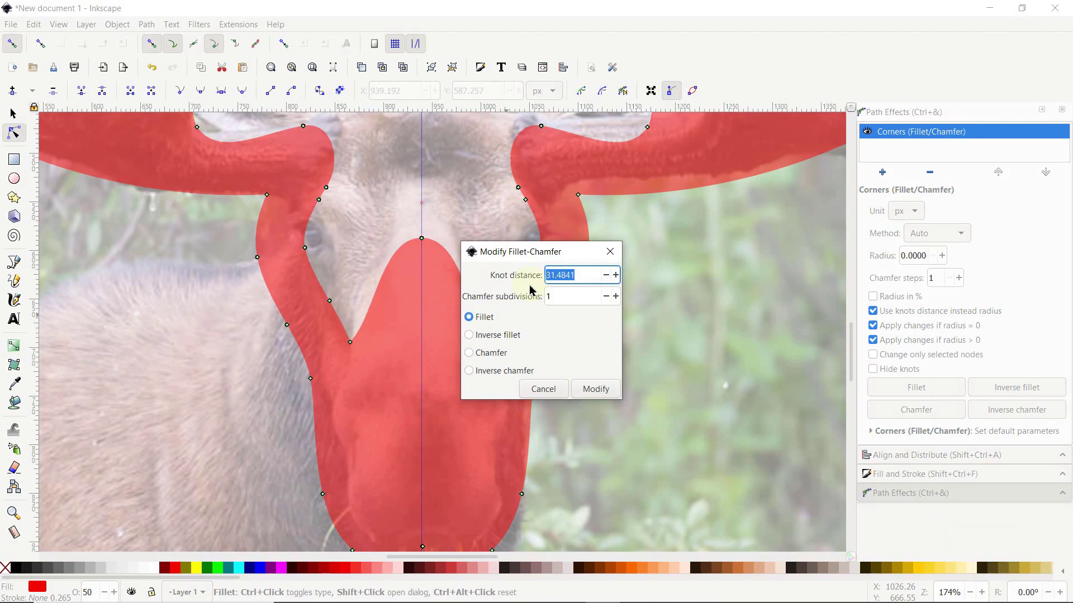
text(30)
click(475, 318)
click(596, 389)
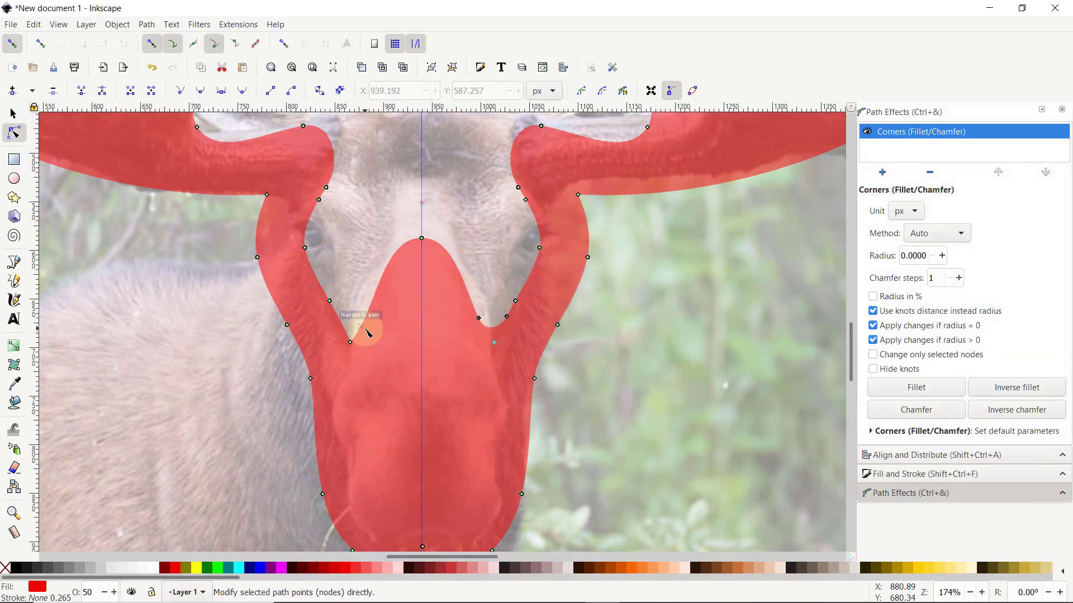
Fillet the sharp notch left of the nose with a knot distance of 30.
shift+click(425, 346)
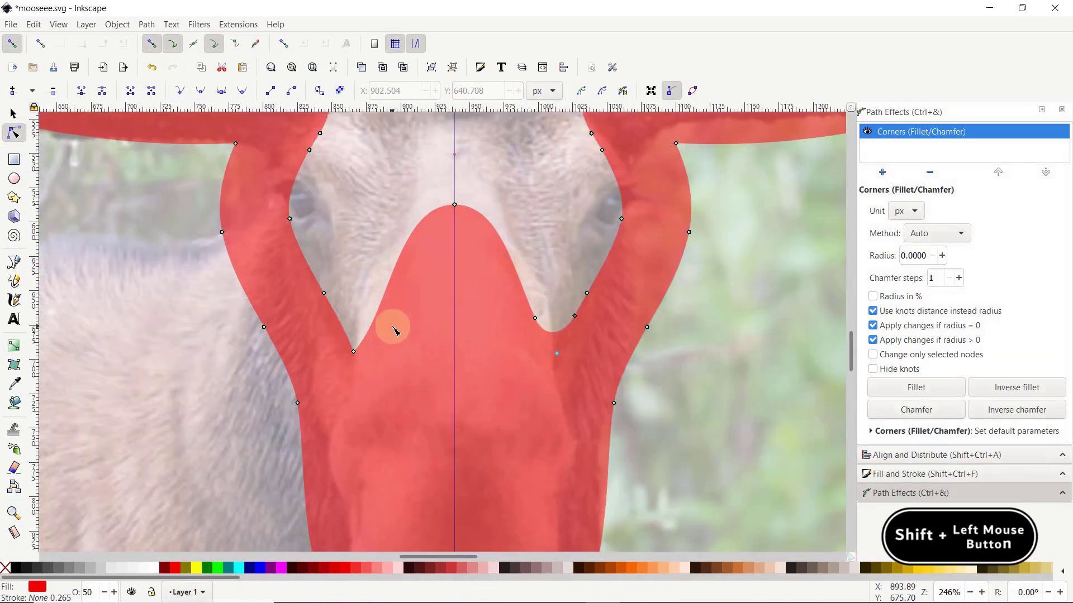
shift+click(354, 352)
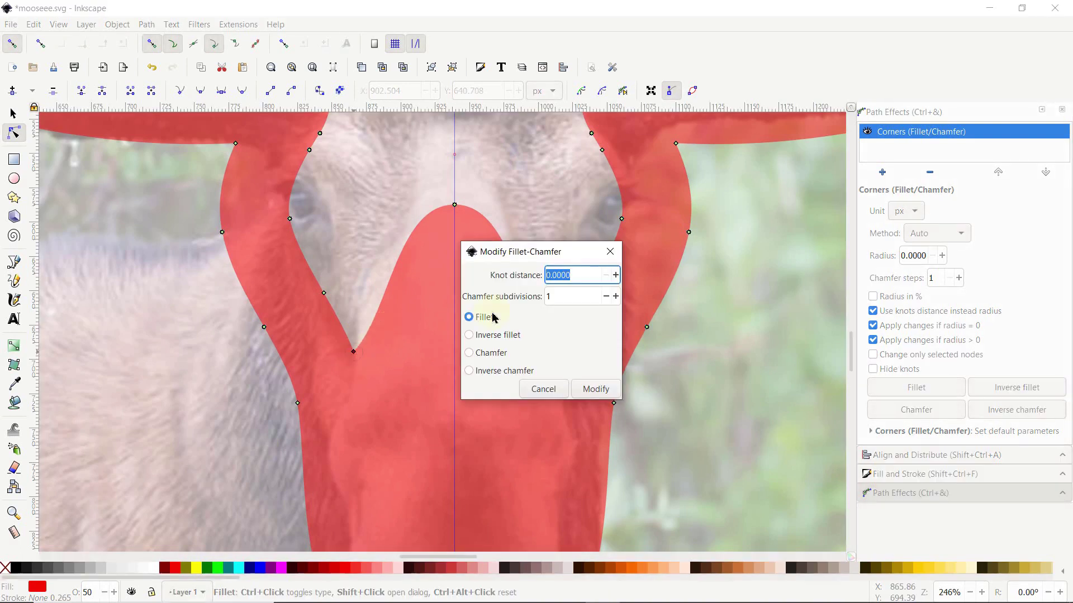
text(30)
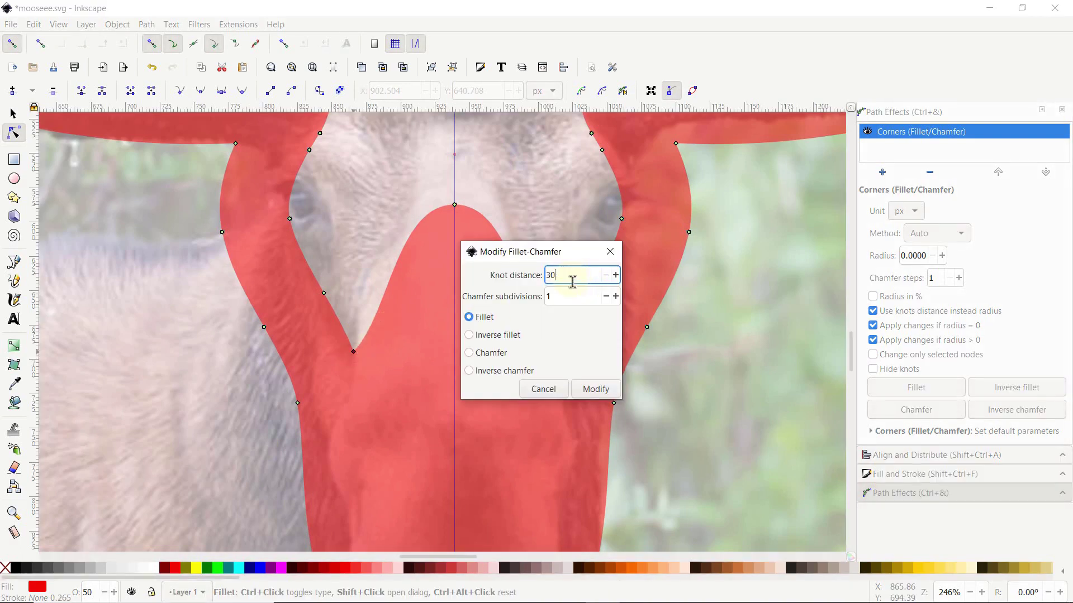
click(594, 388)
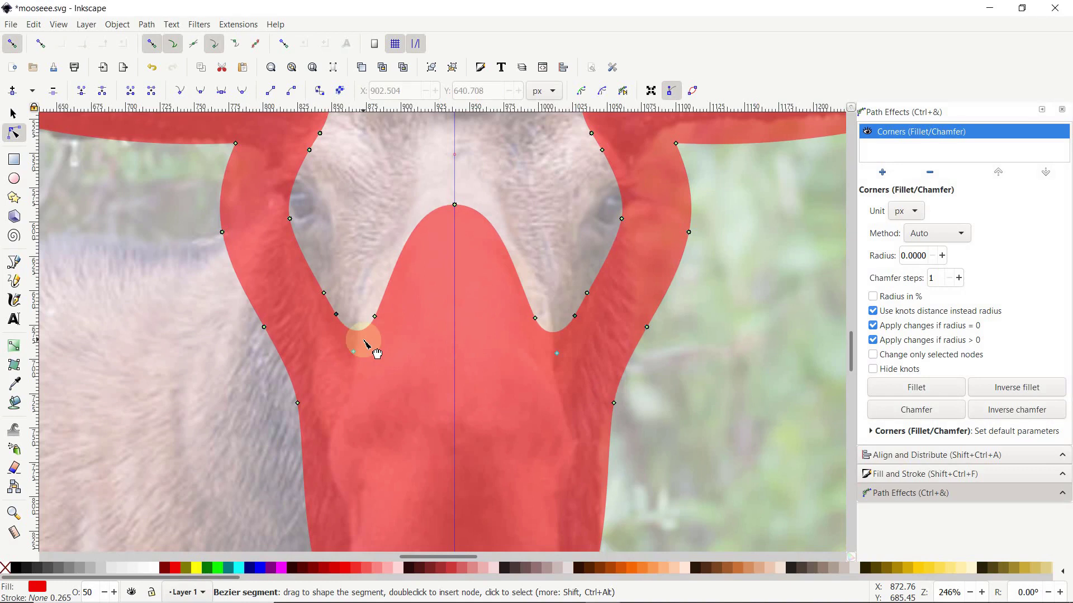
Convert the moose head with its corner effect to a plain path and return to the Selector tool.
click(146, 24)
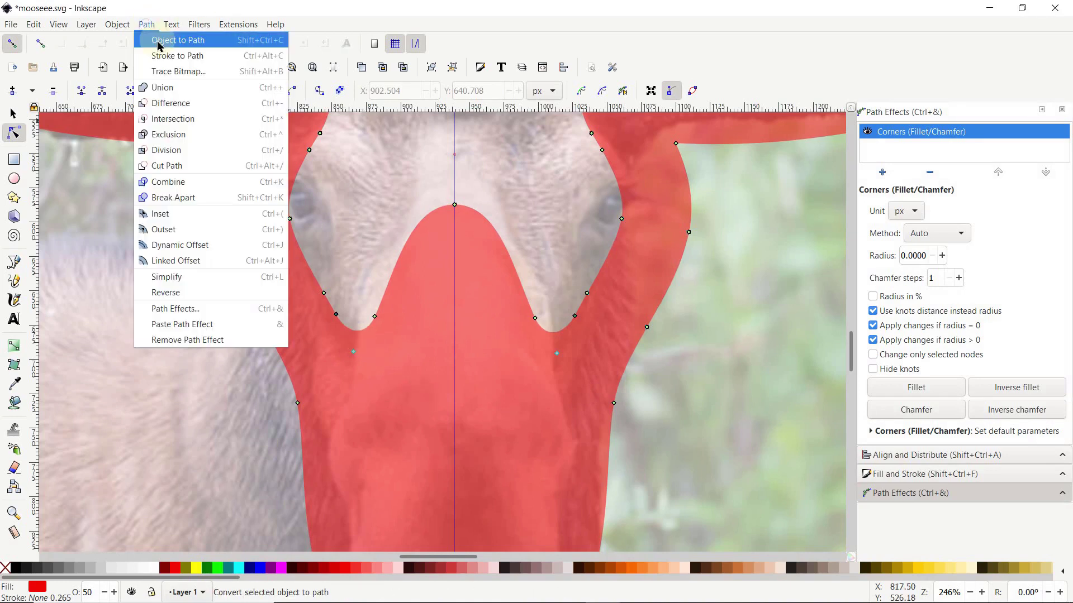
click(159, 40)
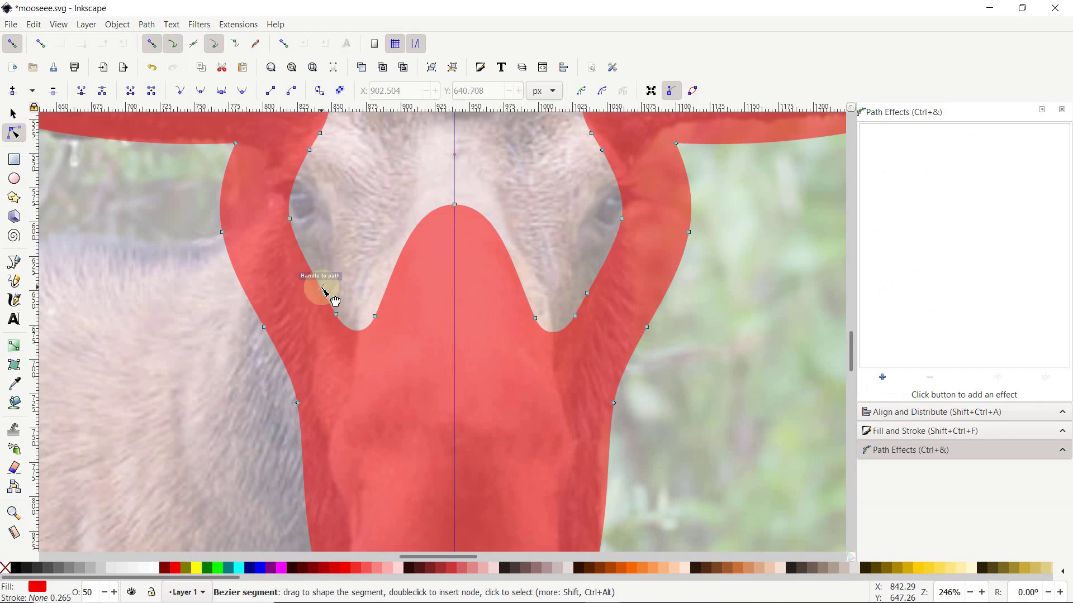
click(13, 114)
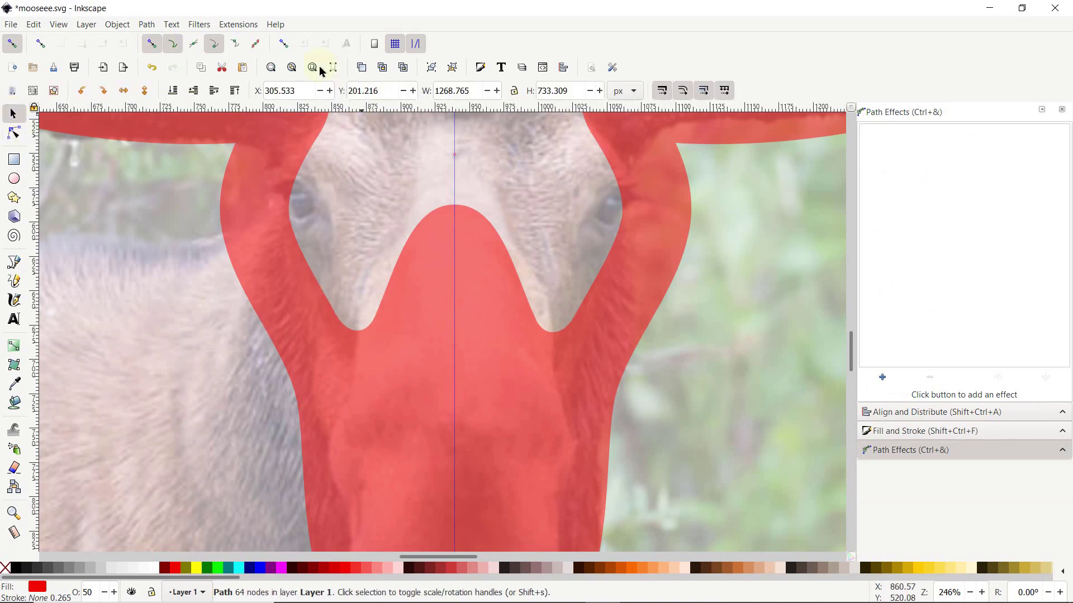
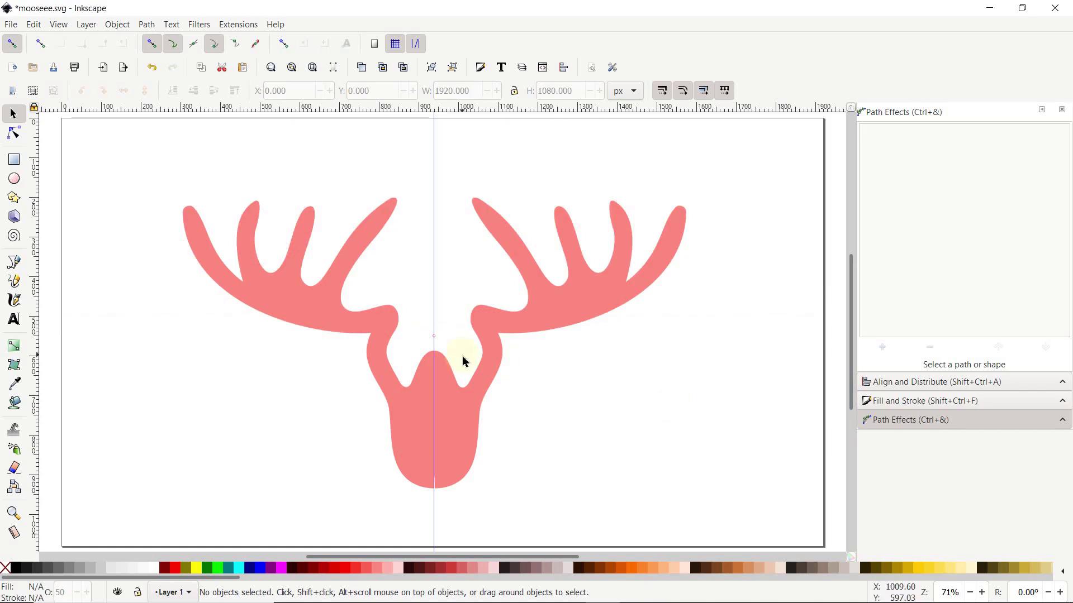
Draw a rectangle about 46 × 31 px in the gap above the nose, left of the centre guide, and convert it to a path.
key(z)
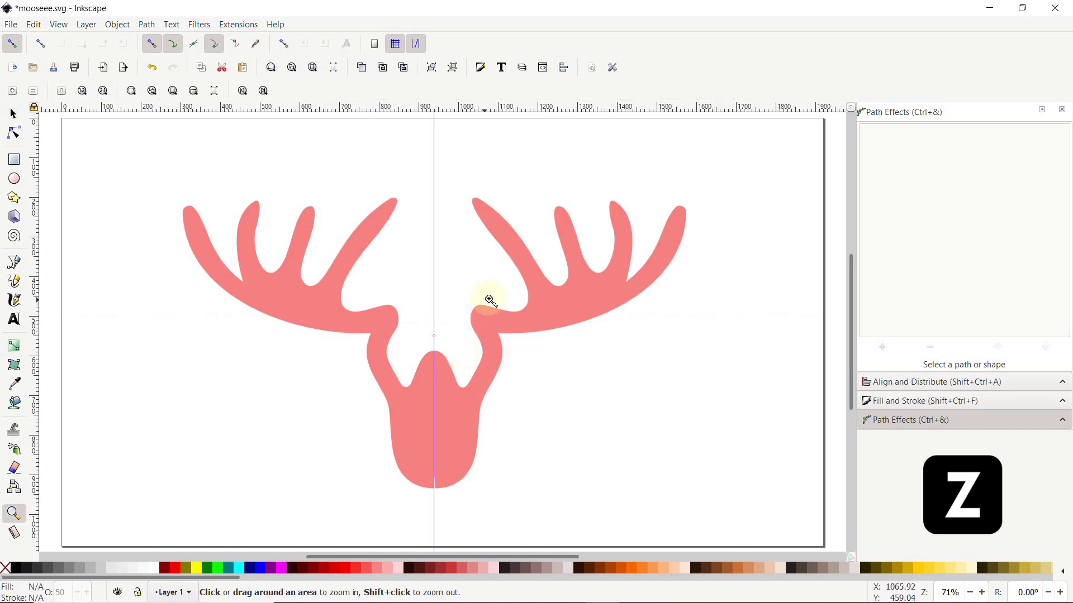
drag(489, 301, 381, 394)
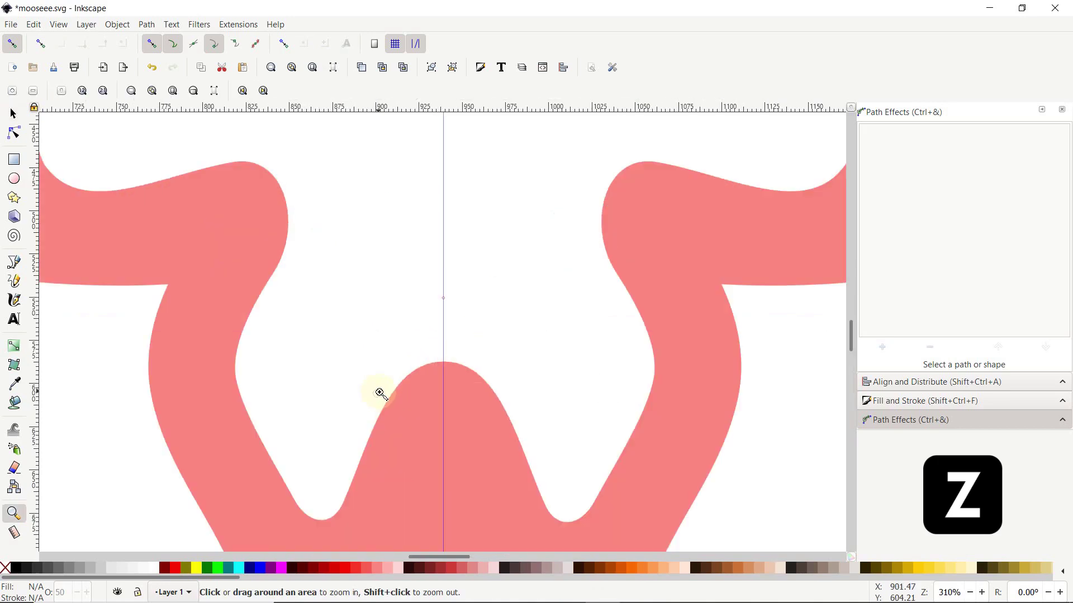
click(14, 160)
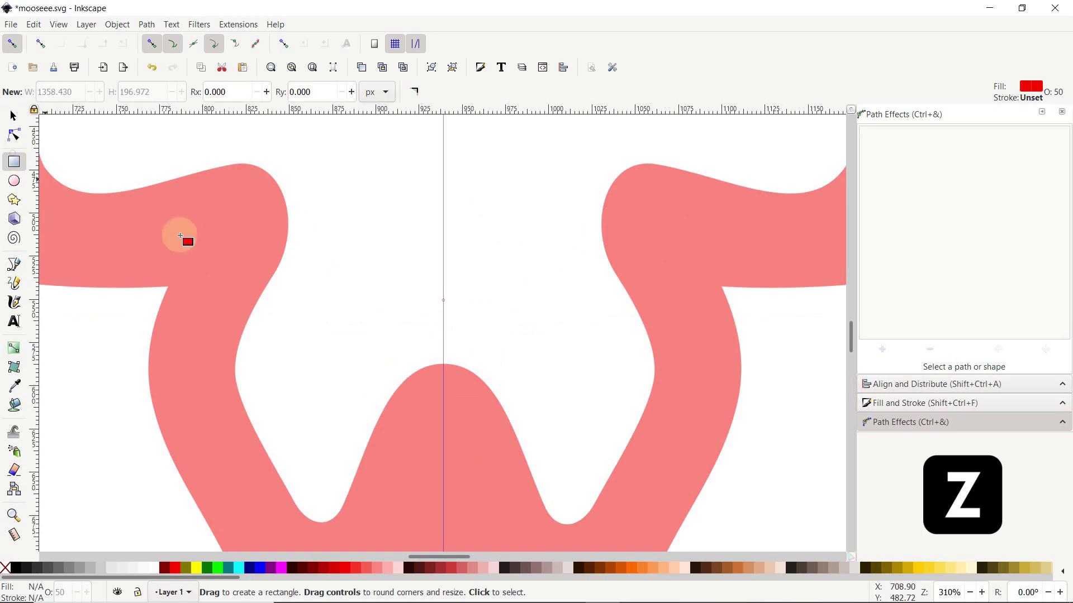
drag(329, 239, 409, 294)
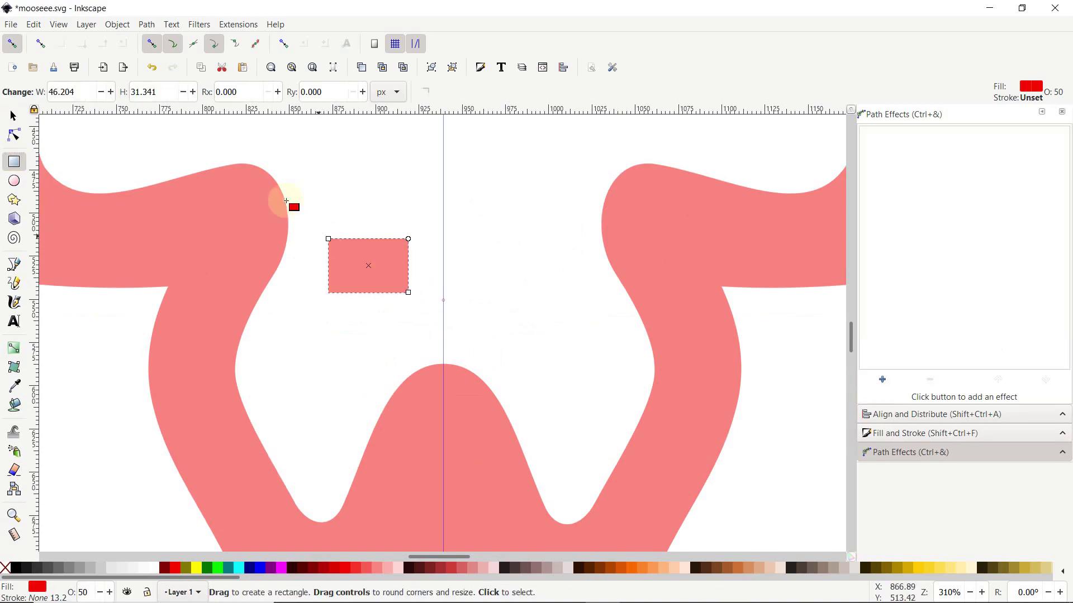
click(146, 25)
click(152, 40)
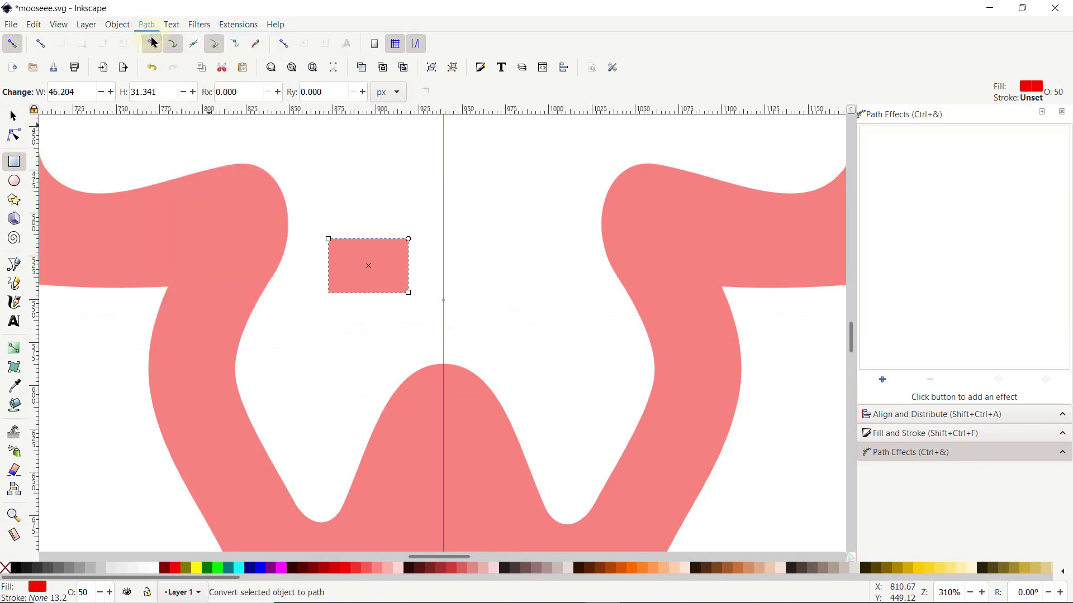
Draw a second rectangle about 66 × 13 px over the first one's upper edge, extending past its left side, and convert it to a path.
drag(409, 239, 295, 261)
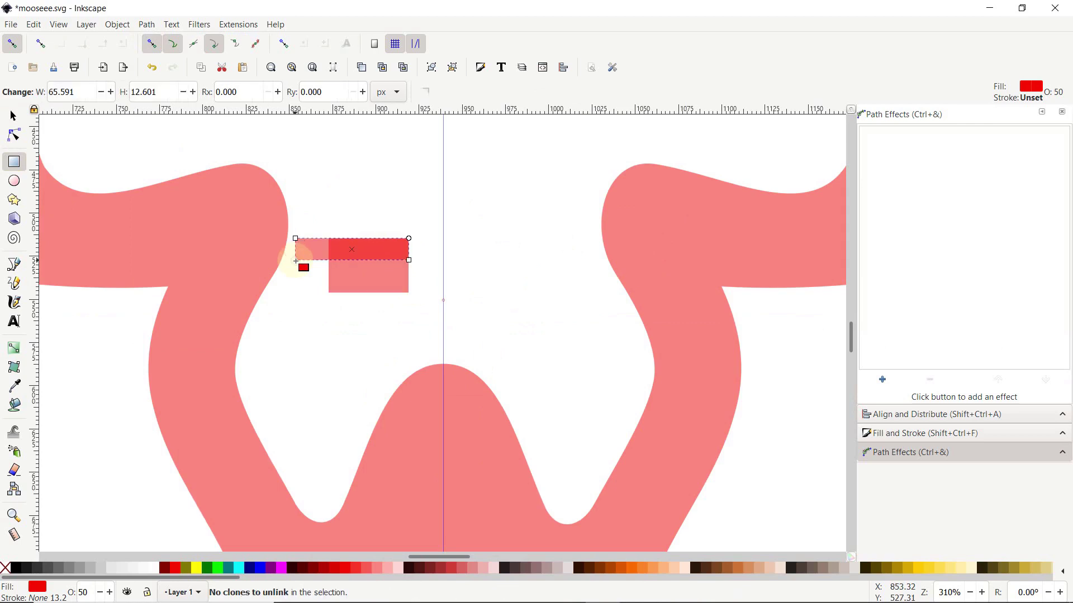
click(147, 24)
click(159, 41)
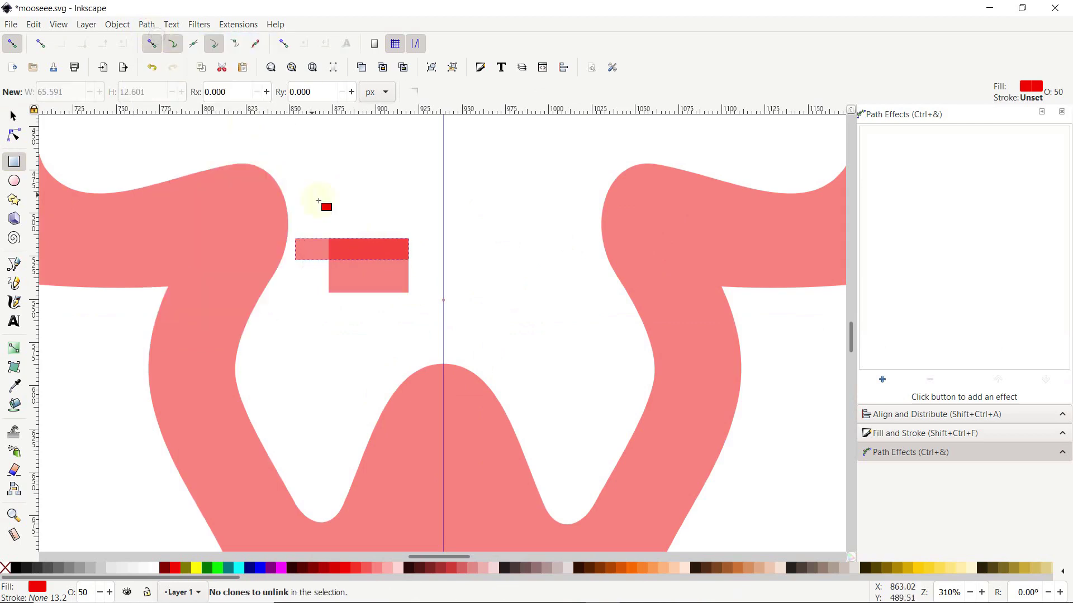
Unite the two overlapping rectangles with Union and move the combined shape slightly up and to the right.
click(11, 116)
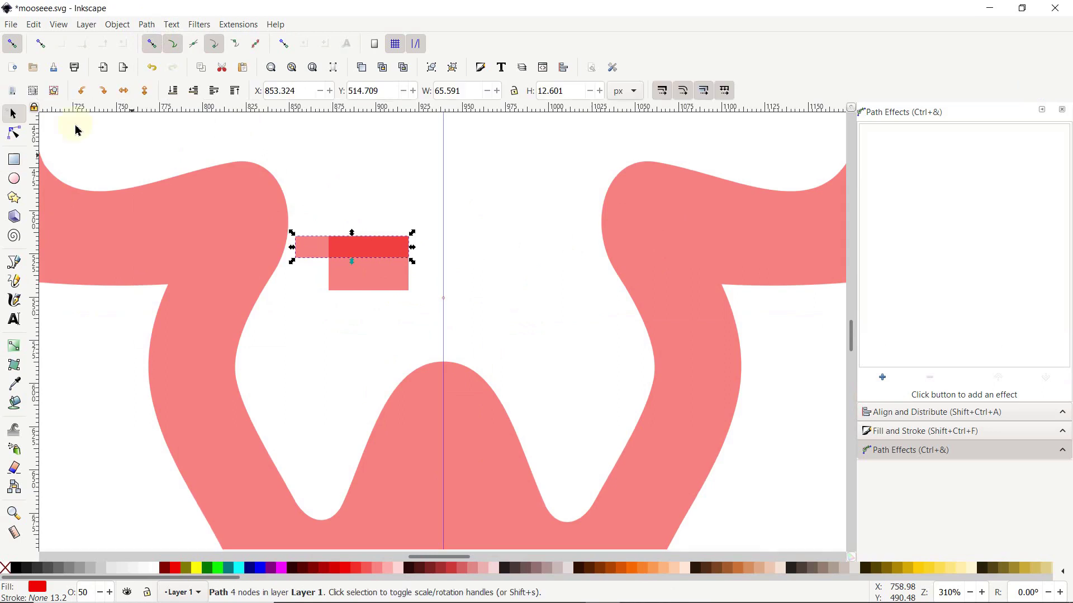
drag(491, 208, 281, 329)
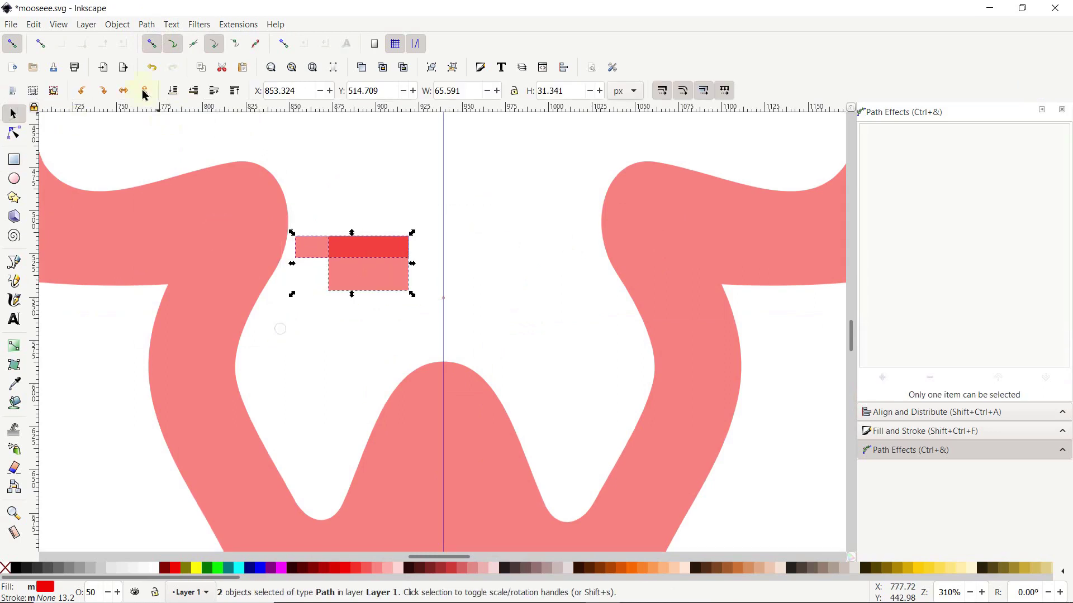
click(146, 24)
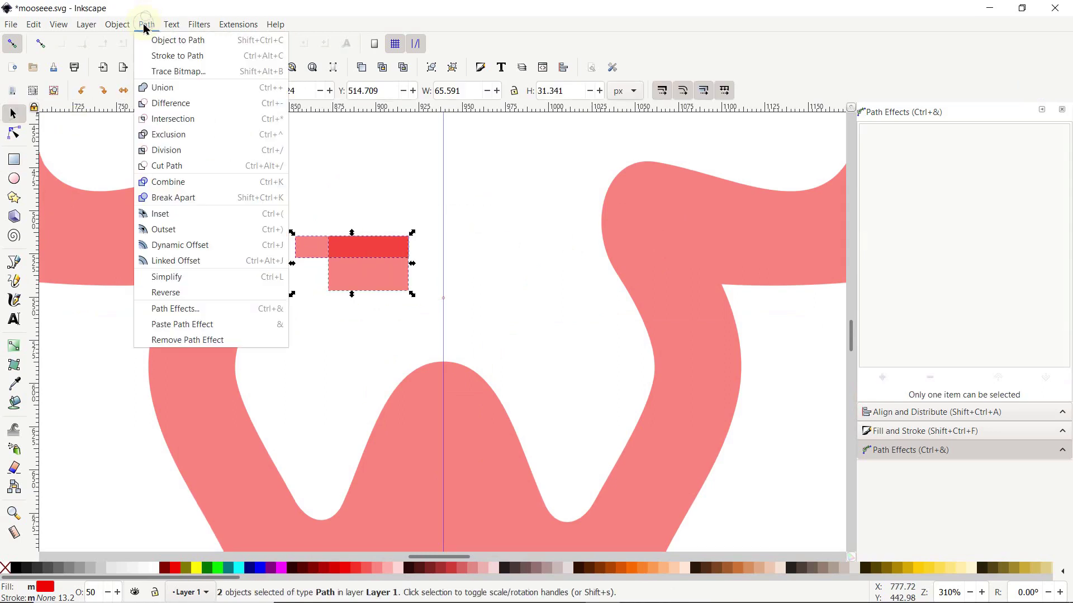
click(187, 91)
drag(355, 261, 372, 257)
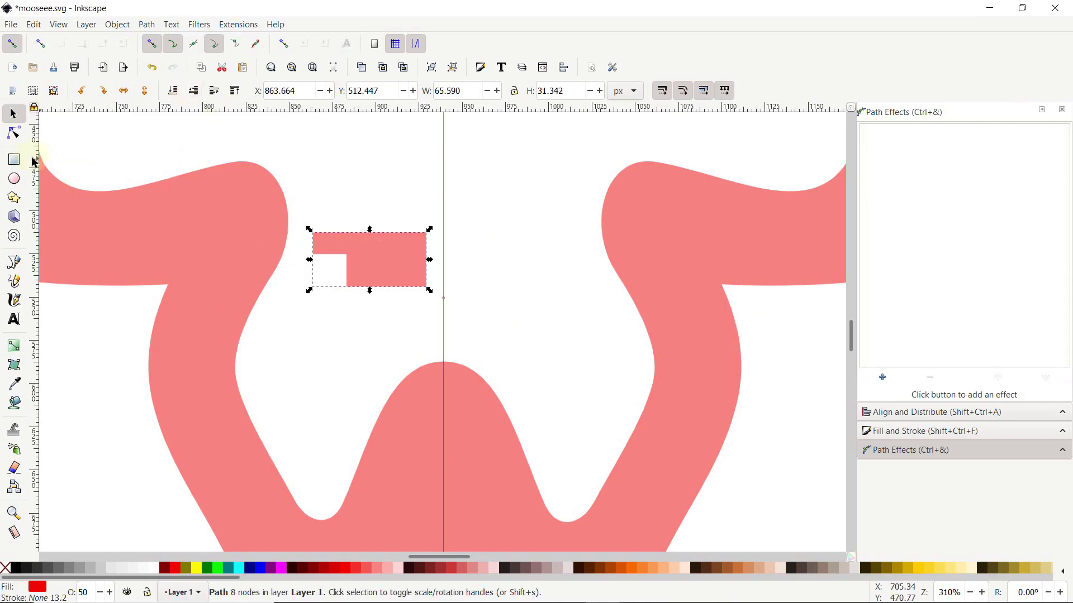
Move the lower node of the shape's left end onto its upper corner to form a point, and distribute the three right-edge nodes vertically.
click(18, 138)
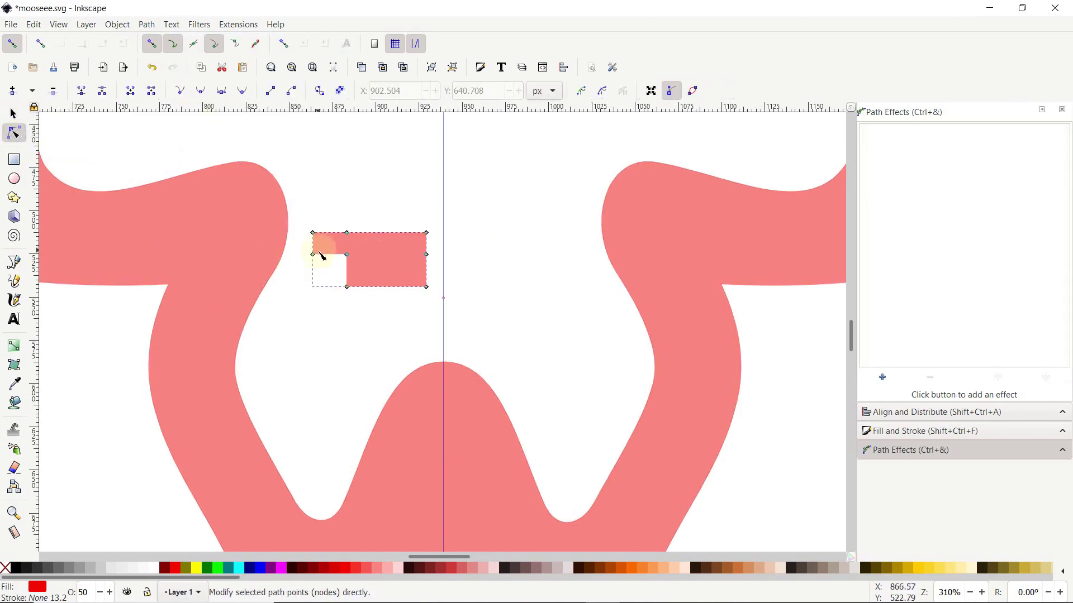
drag(315, 259, 314, 242)
click(414, 299)
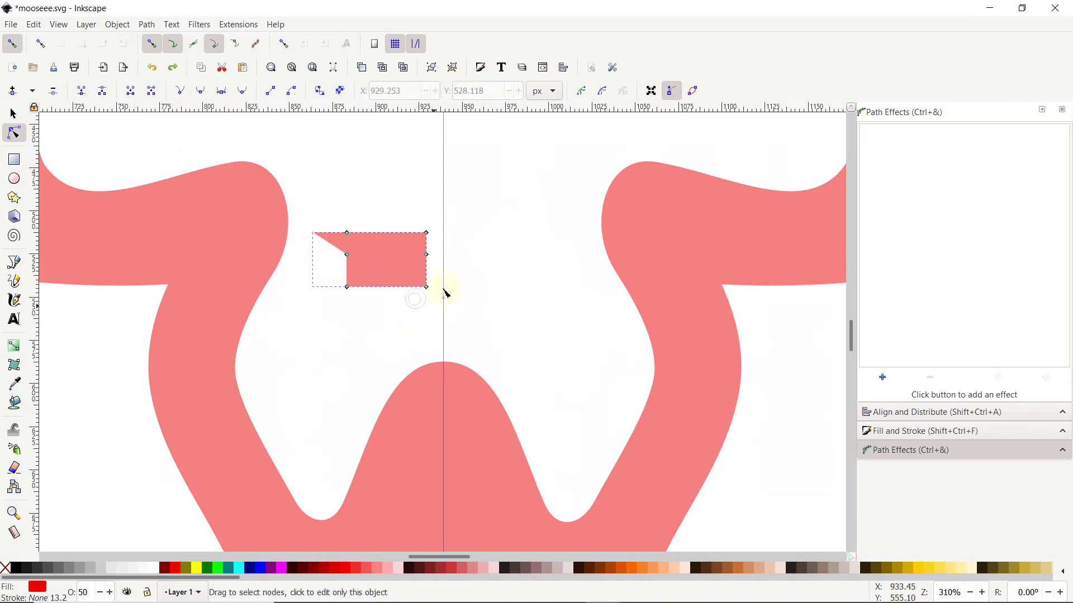
drag(441, 217, 407, 311)
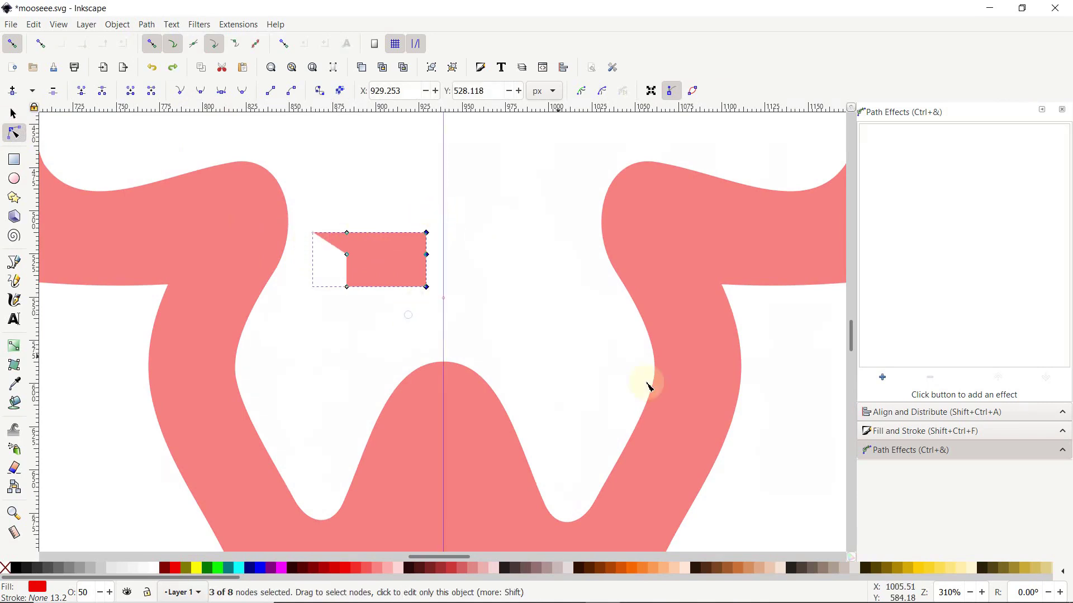
click(900, 414)
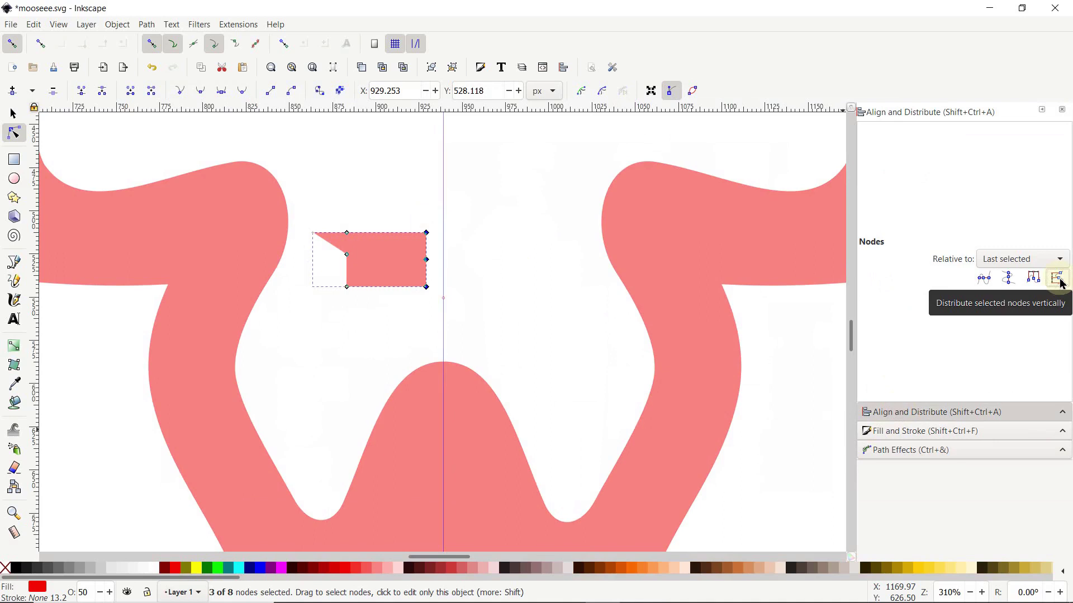
click(454, 248)
Select all nodes of the small pointed shape and apply Union to its path.
drag(457, 212, 290, 334)
click(147, 25)
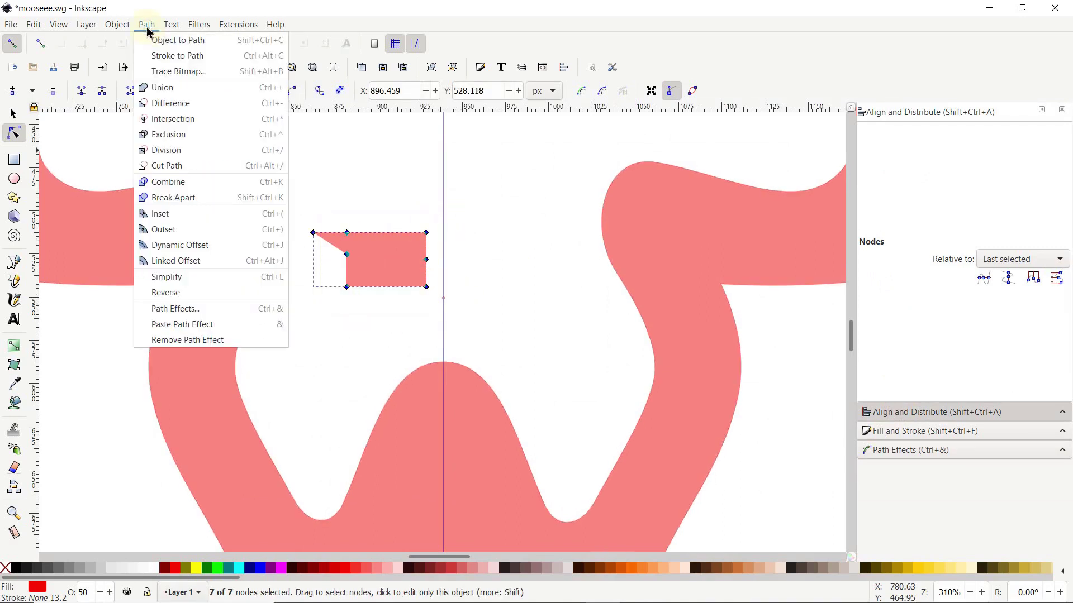
click(160, 88)
click(360, 184)
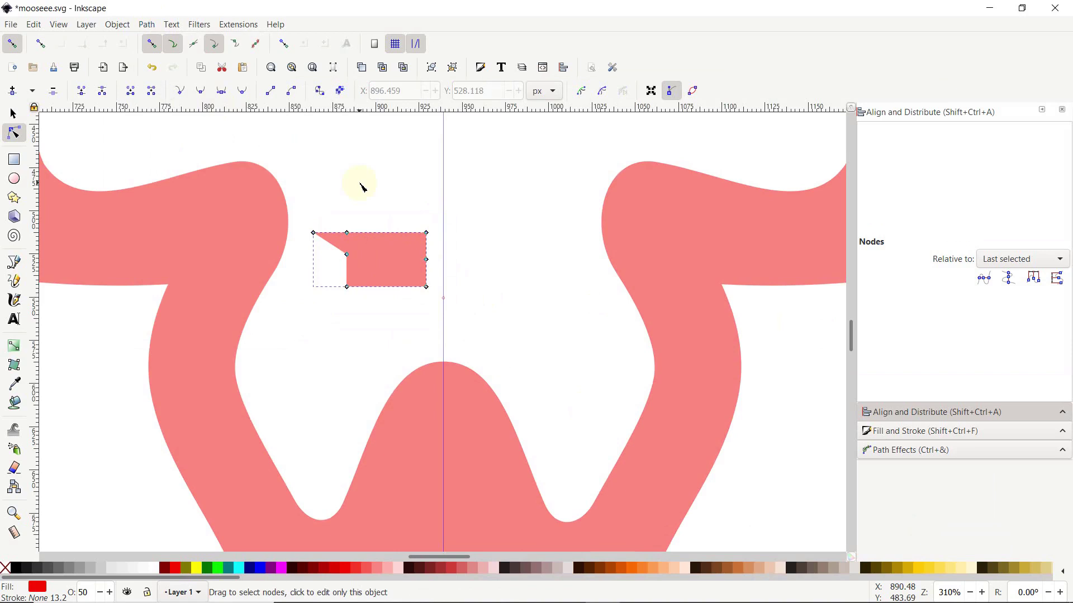
Round the right end and lower-left corner of the small pointed shape with the Corners effect and convert the result to a path.
click(915, 454)
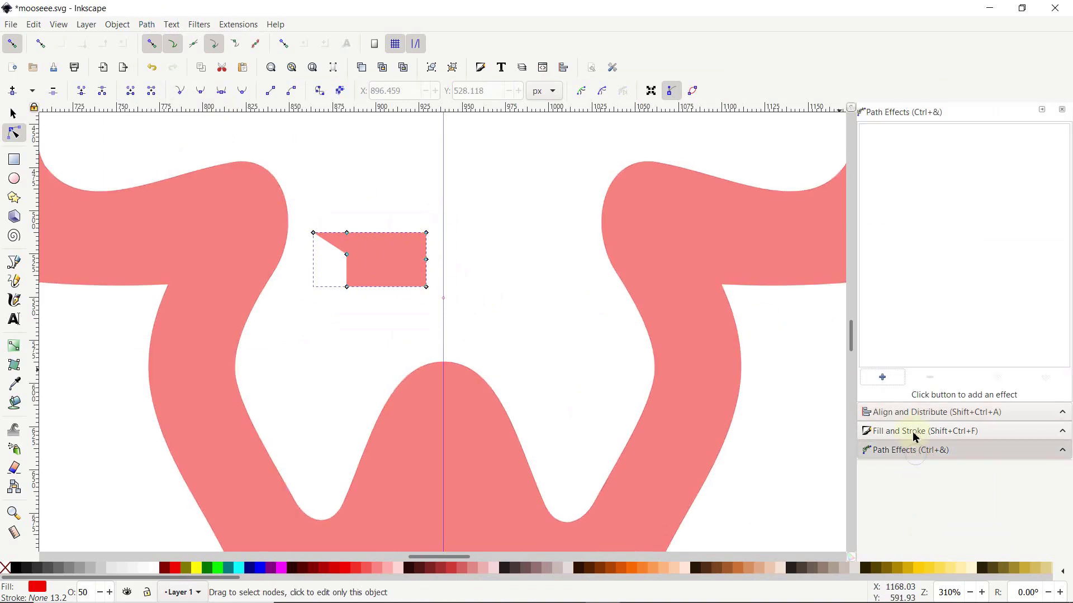
click(882, 377)
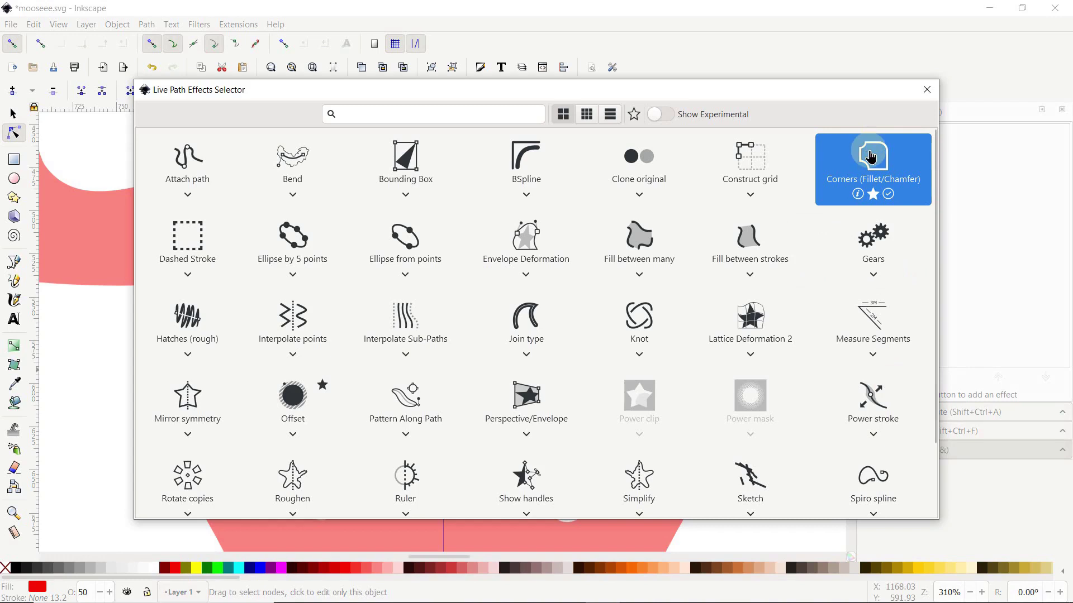
click(871, 158)
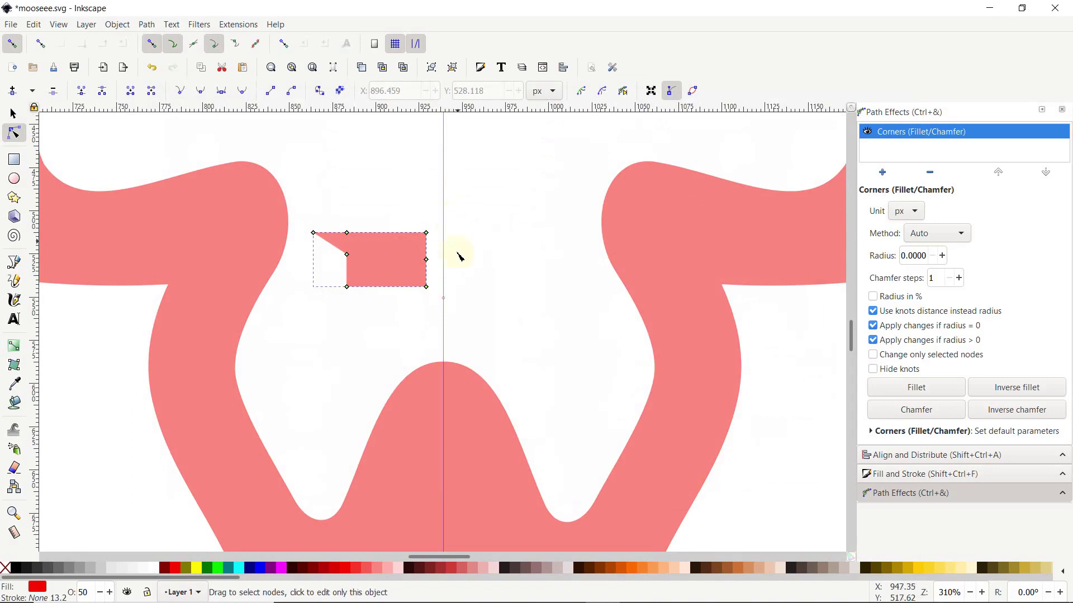
drag(427, 234, 427, 263)
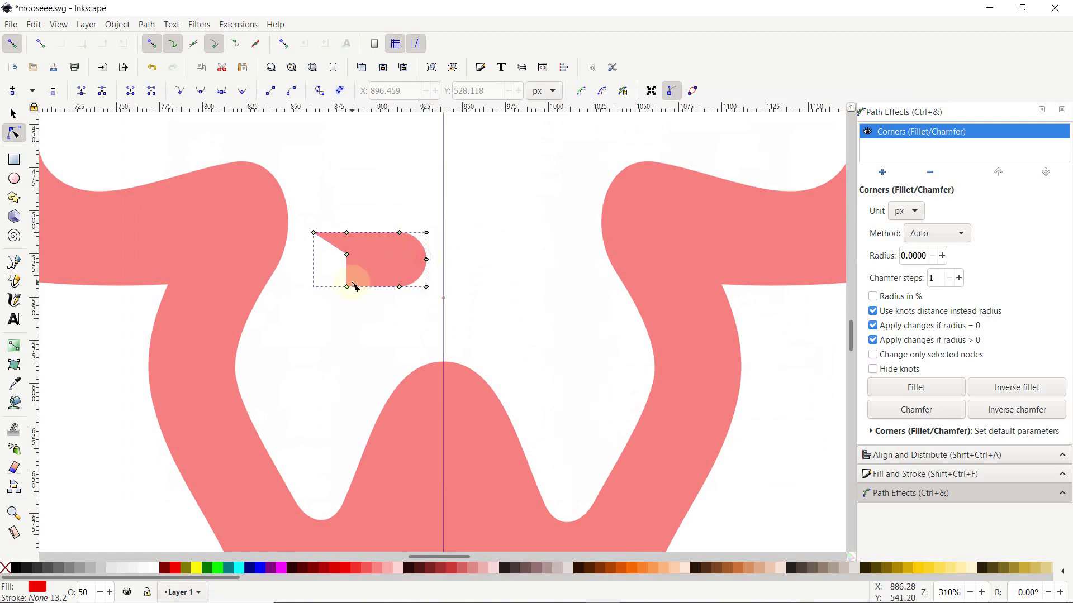
drag(348, 285, 353, 252)
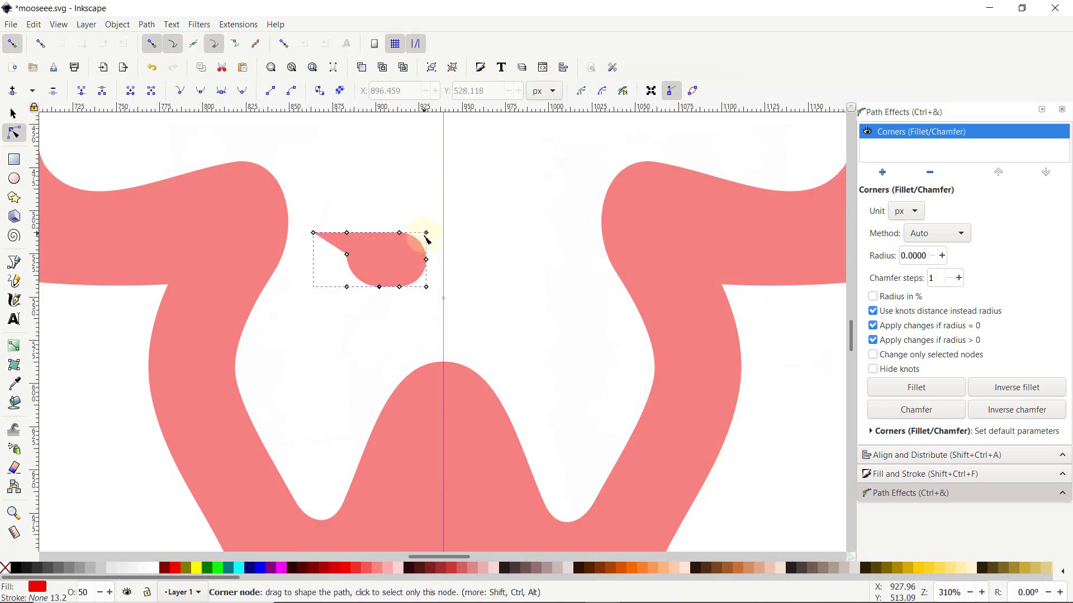
click(146, 25)
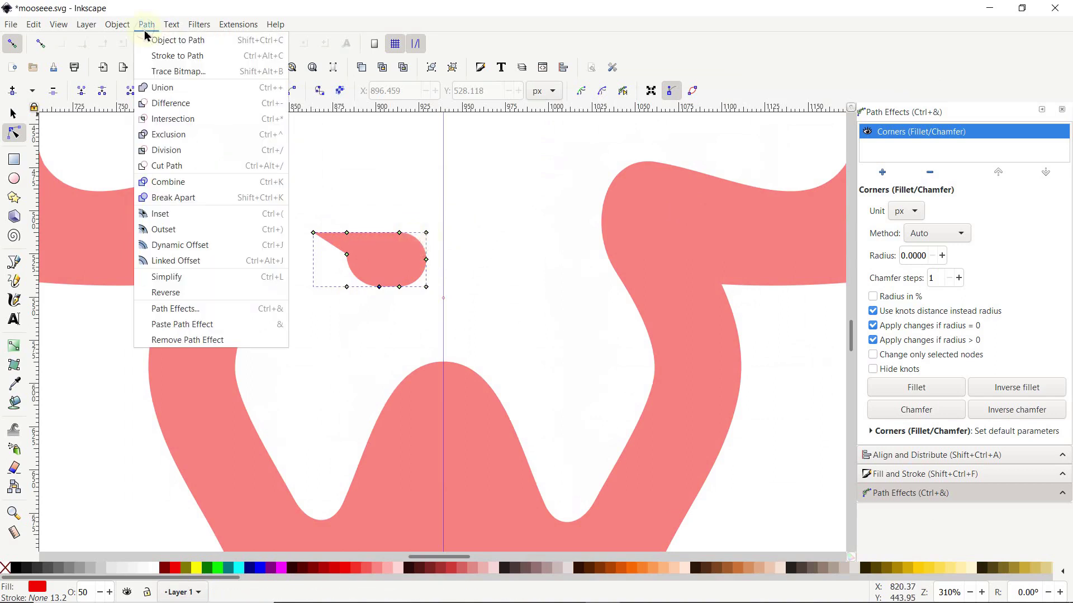
click(180, 46)
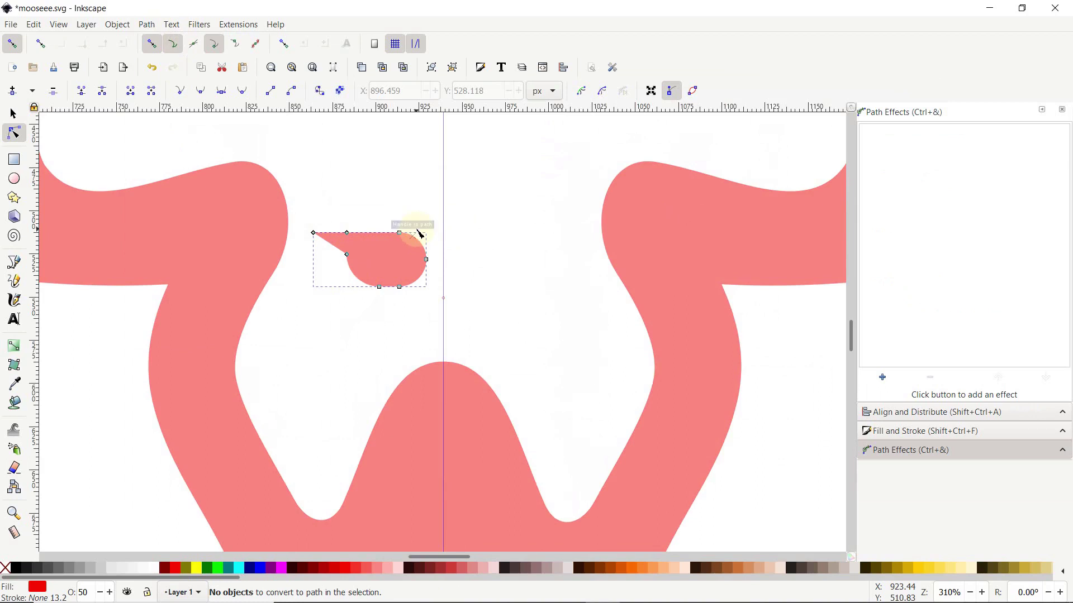
Rotate the pointed eye shape 30° clockwise, scale it proportionally to about 29 × 31 px and place it beside the left antler base.
click(12, 114)
click(124, 27)
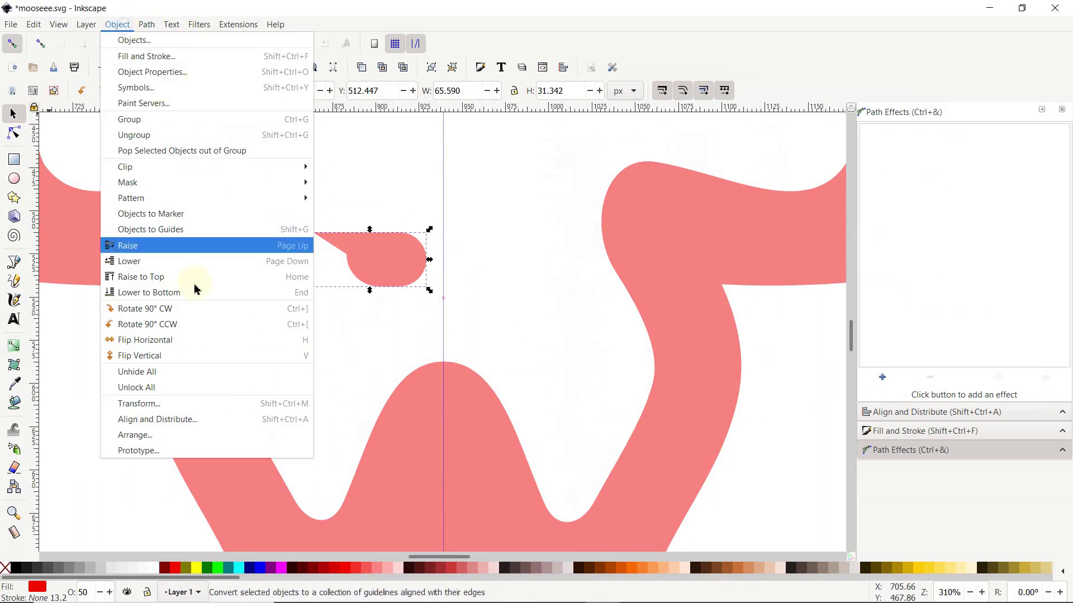
click(167, 403)
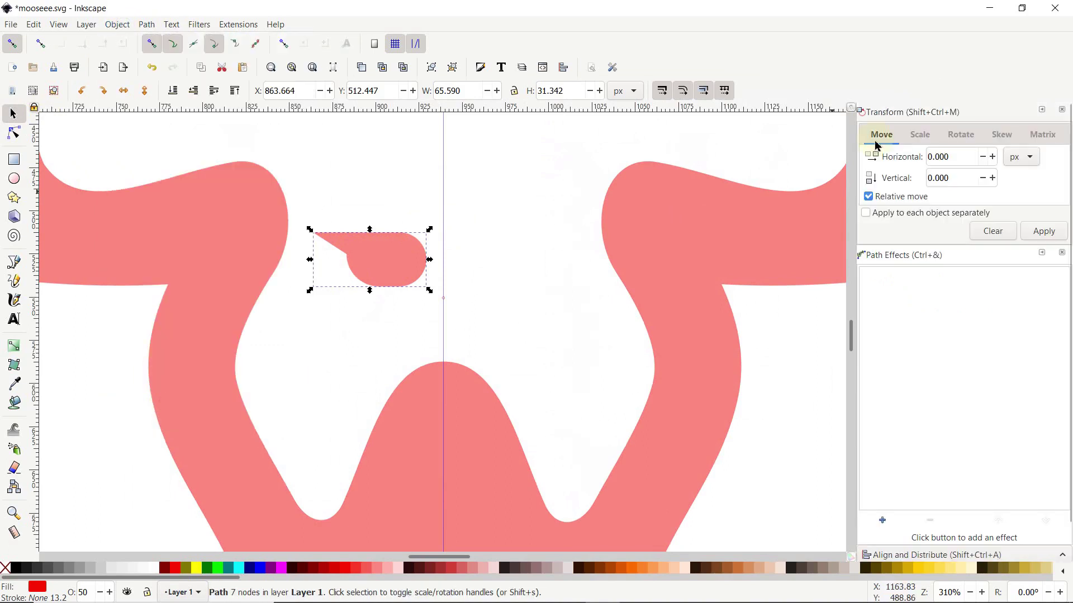
click(962, 136)
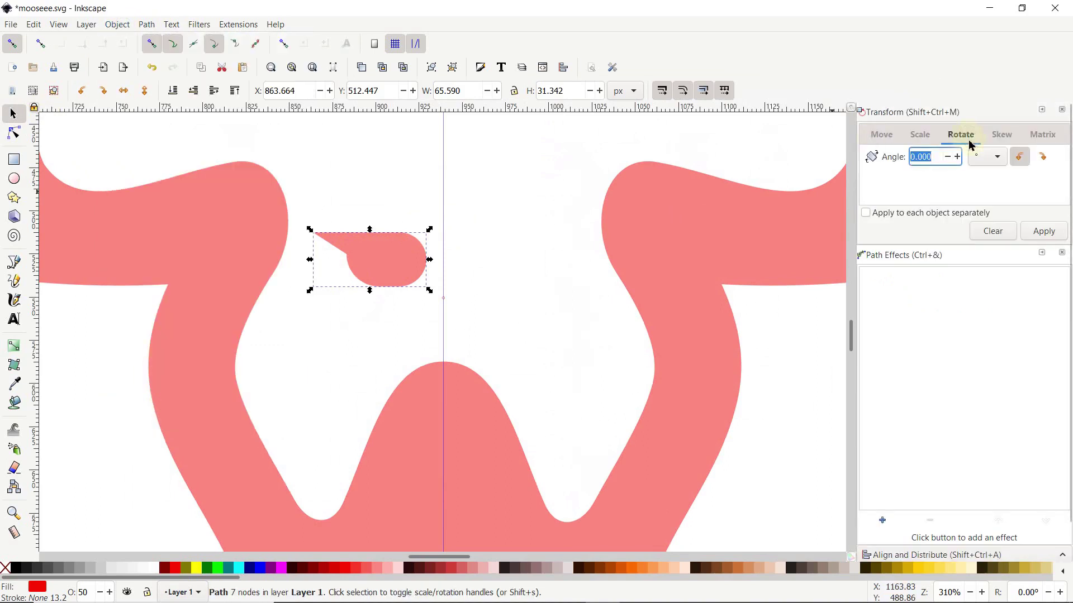
text(30)
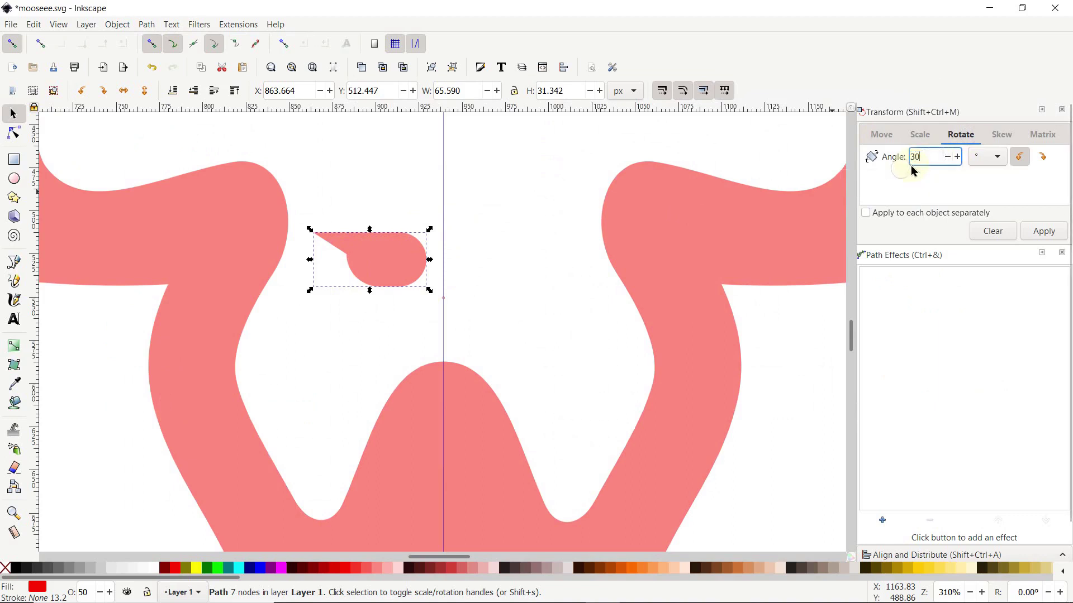
click(1042, 159)
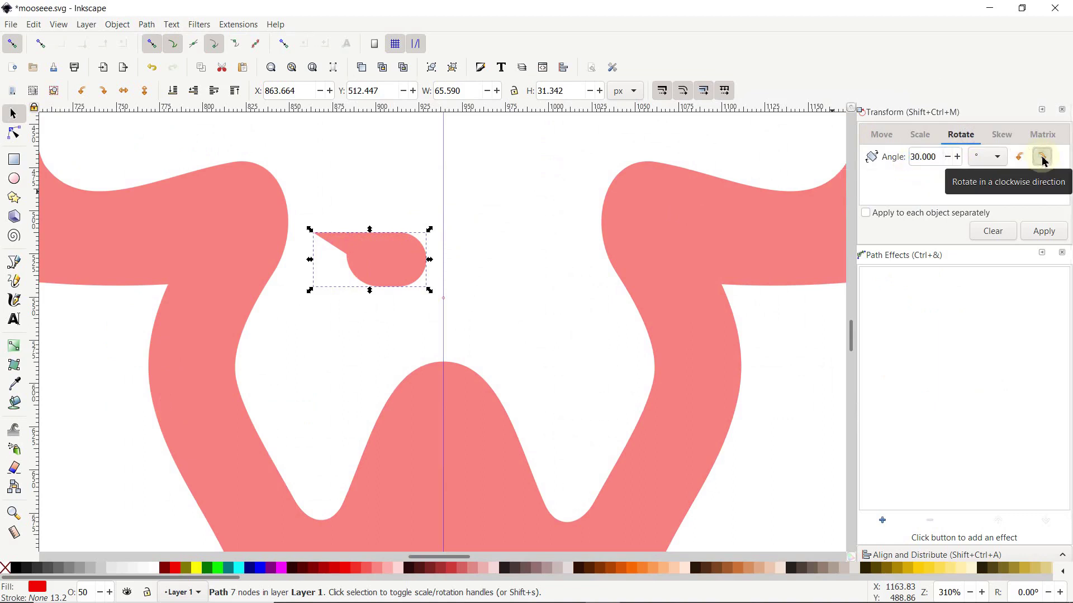
click(1044, 230)
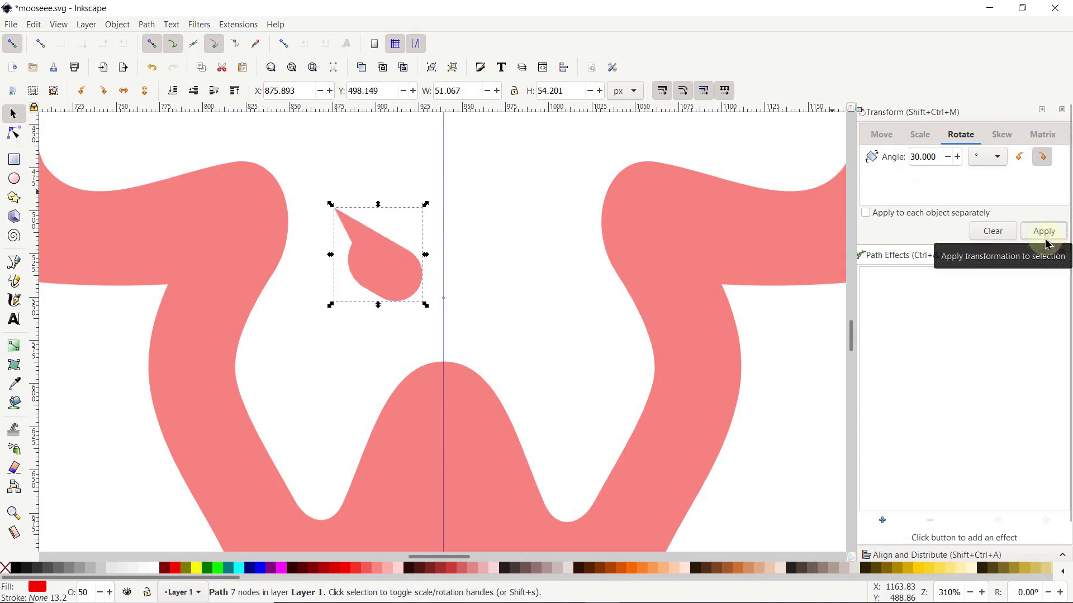
ctrl+click(515, 309)
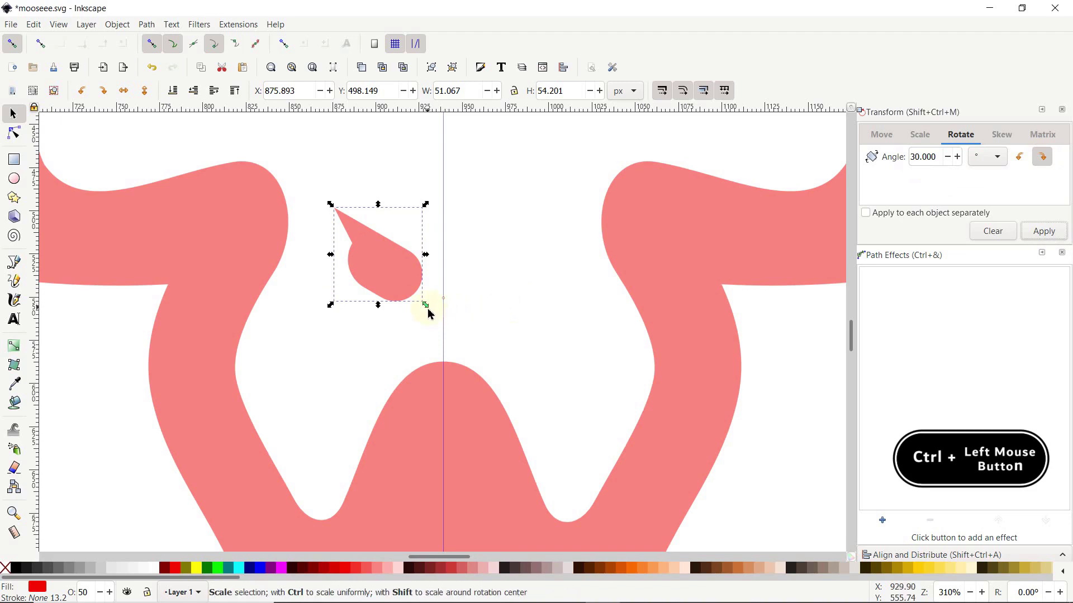
drag(429, 310, 342, 321)
Duplicate the eye, flip the copy horizontally and move it level to the opposite side of the centre guide.
right_click(341, 322)
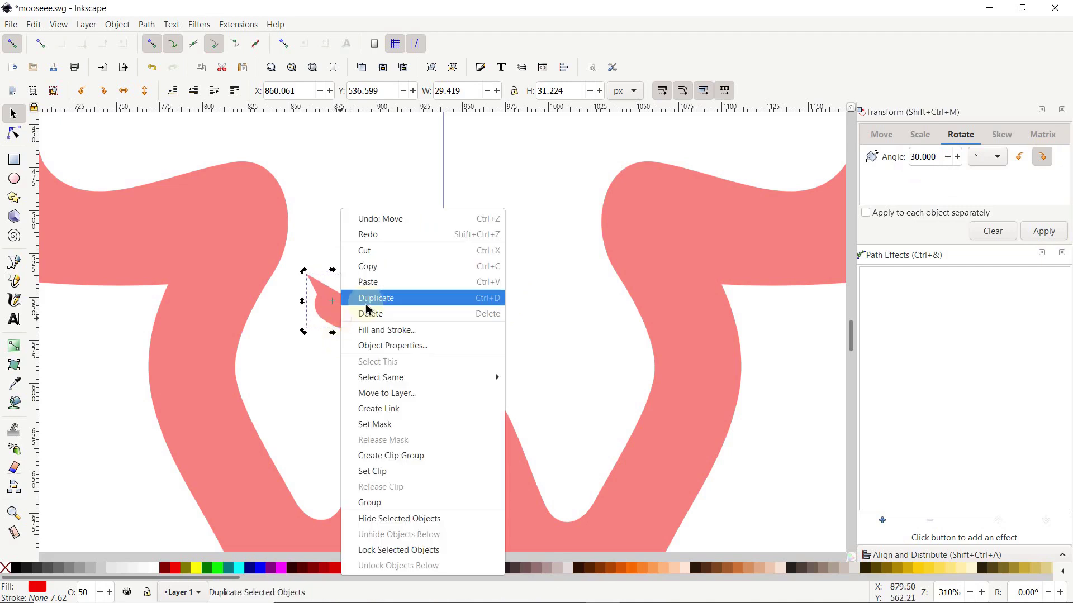
click(360, 297)
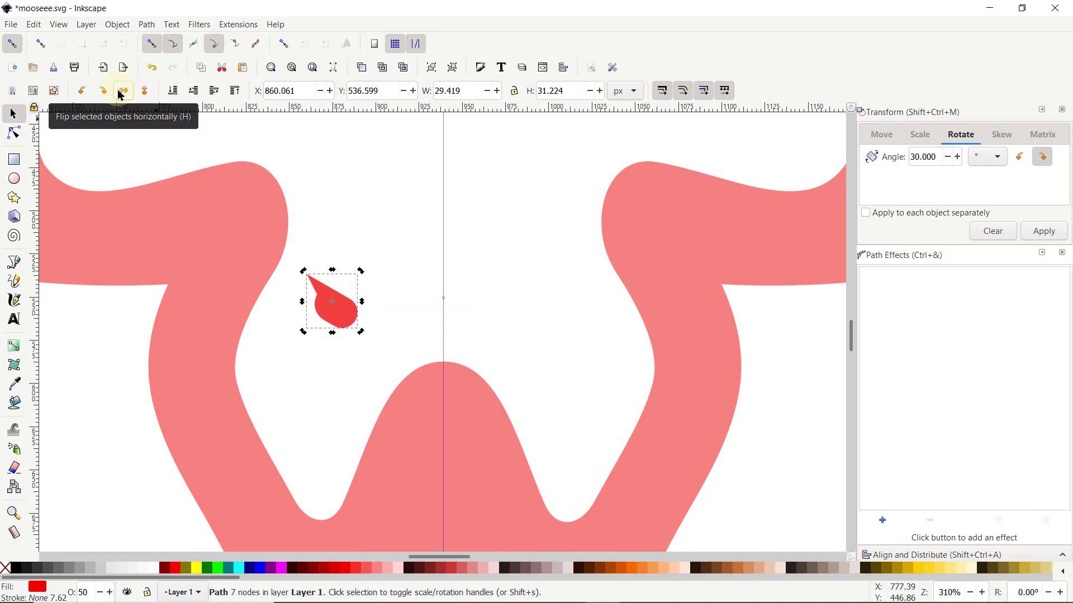
click(121, 93)
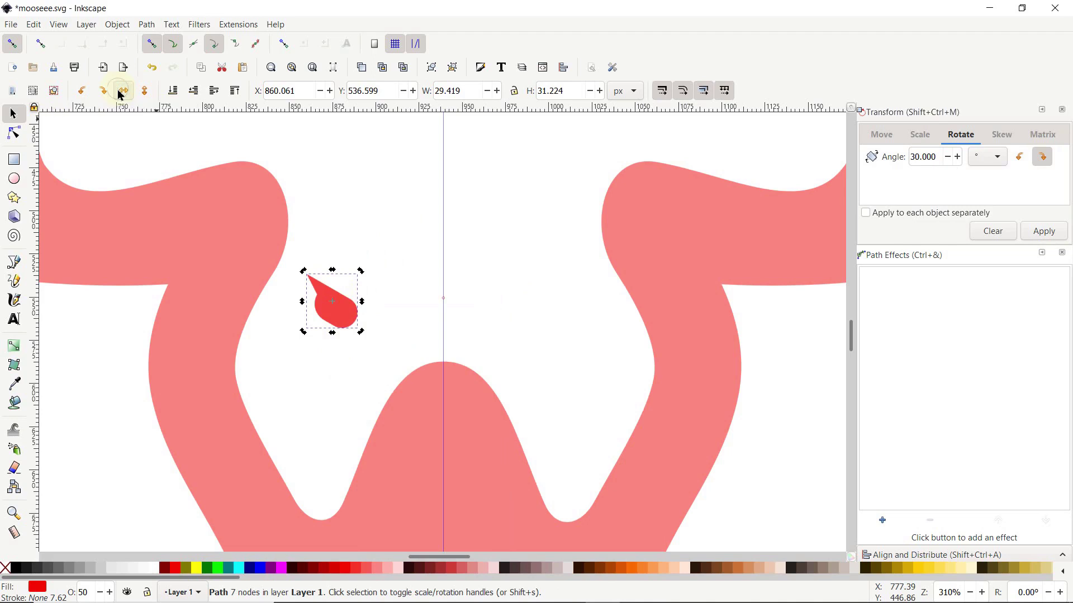
ctrl+click(331, 274)
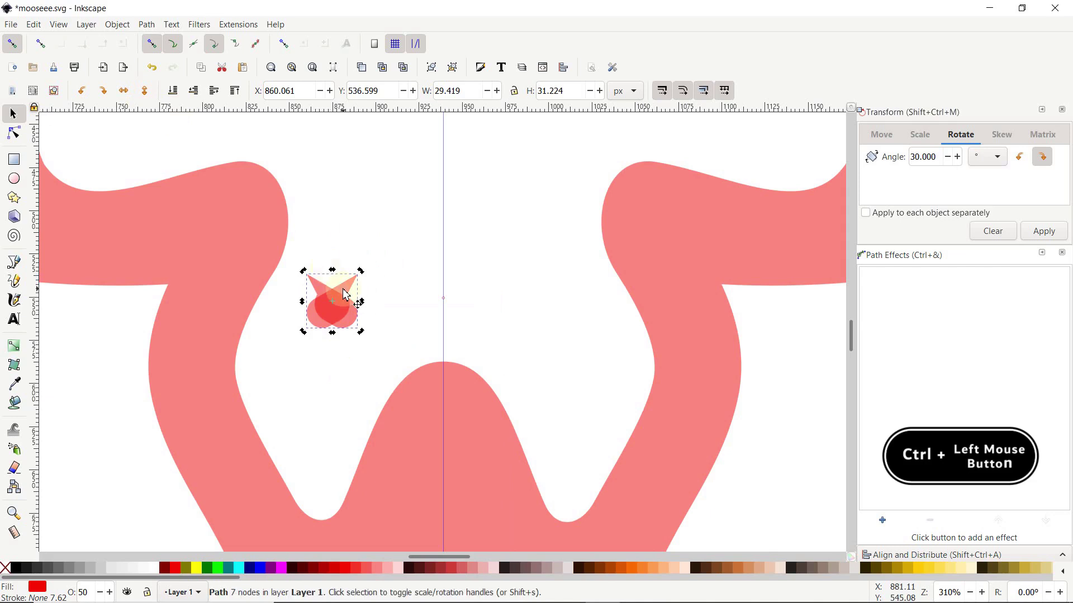
drag(348, 294, 571, 334)
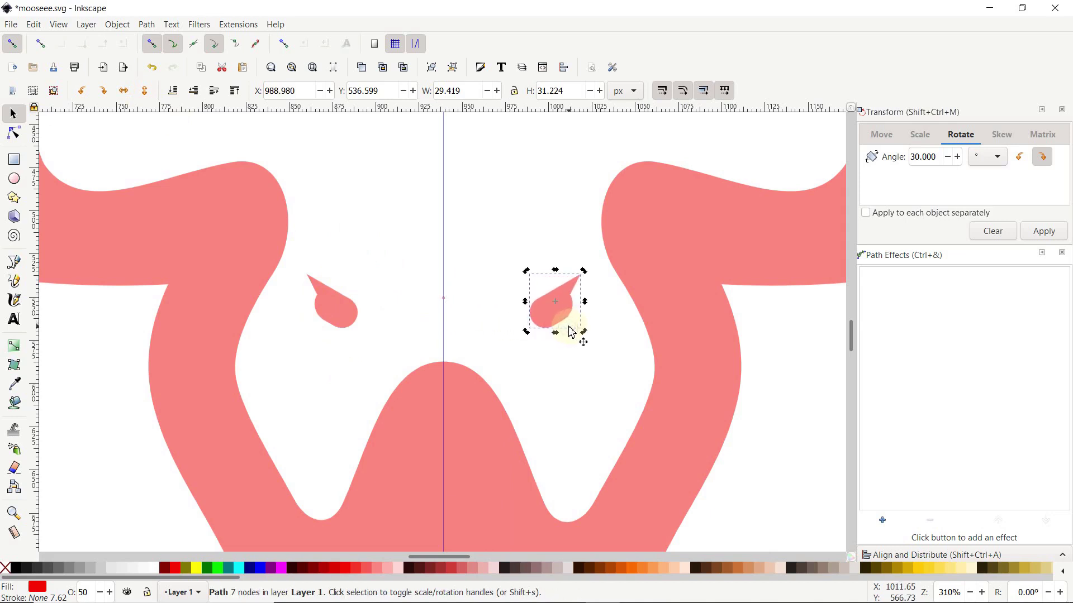
Shift the two eyes slightly down and apart, and unite them with the moose head using Union.
click(313, 67)
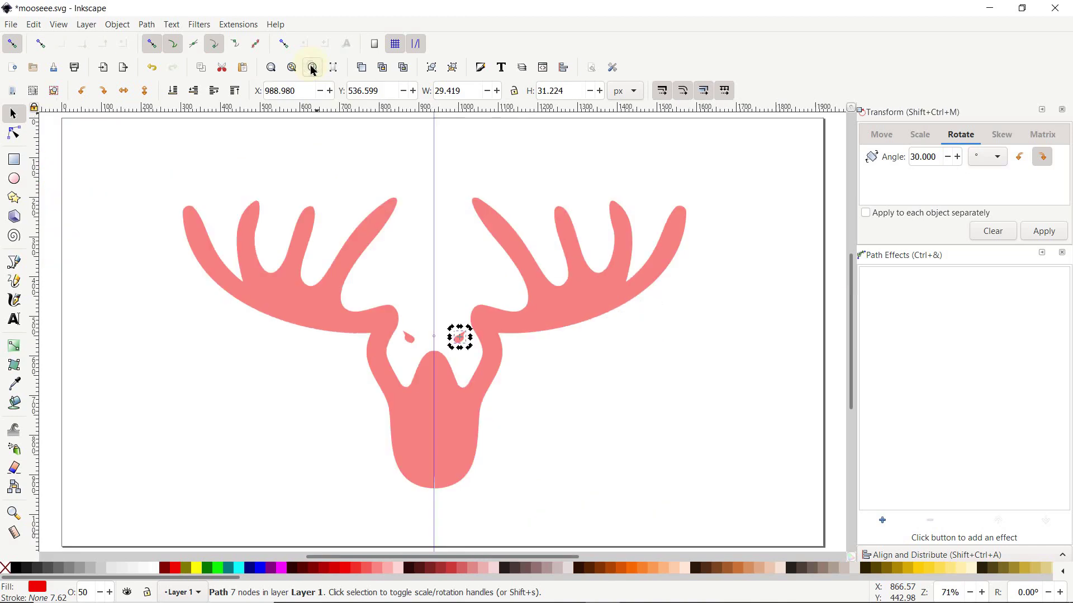
click(466, 361)
drag(754, 146, 104, 529)
click(151, 27)
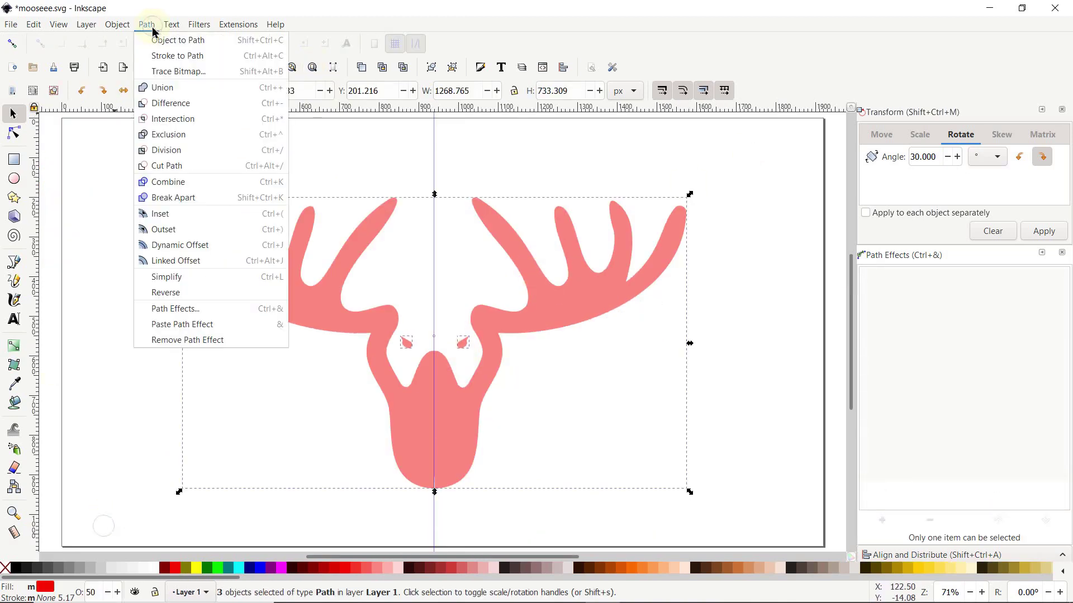
click(169, 93)
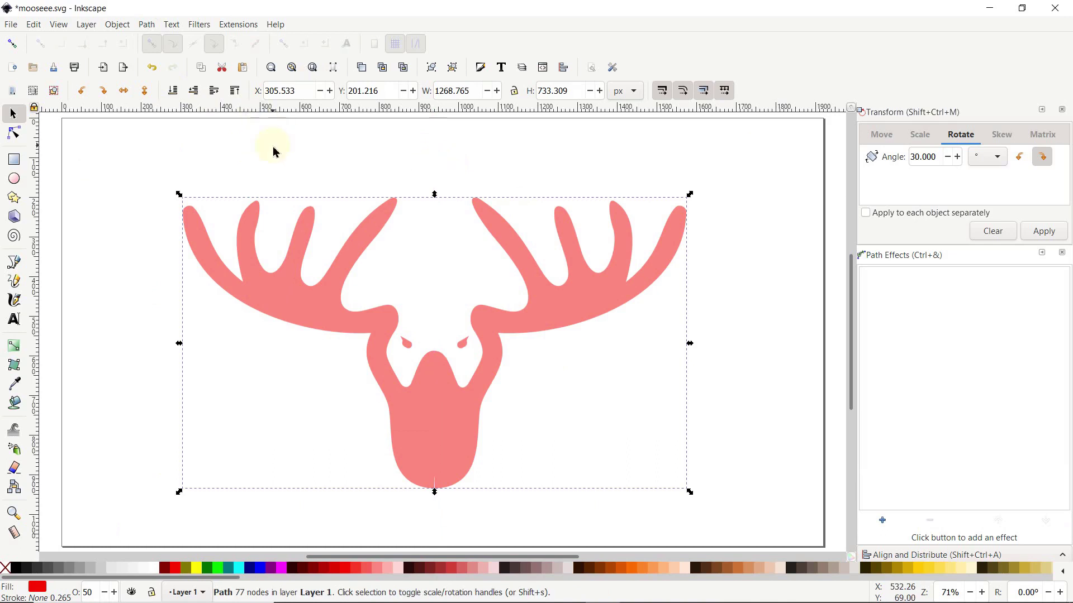
Move the right node of the narrow slit at the bottom of the muzzle onto its left node and apply Union.
key(z)
drag(456, 464, 414, 517)
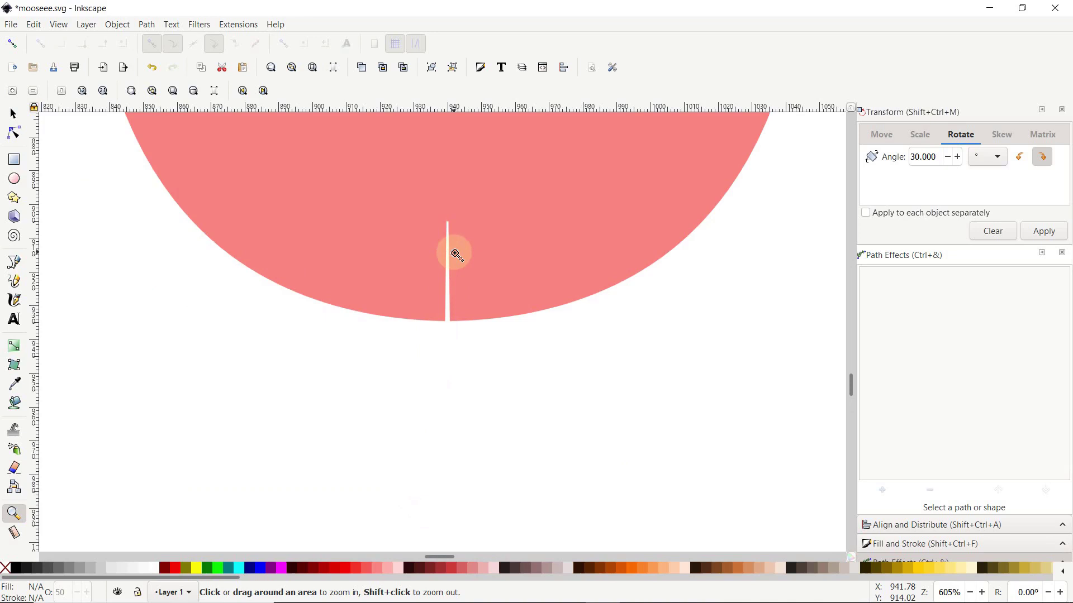
click(14, 133)
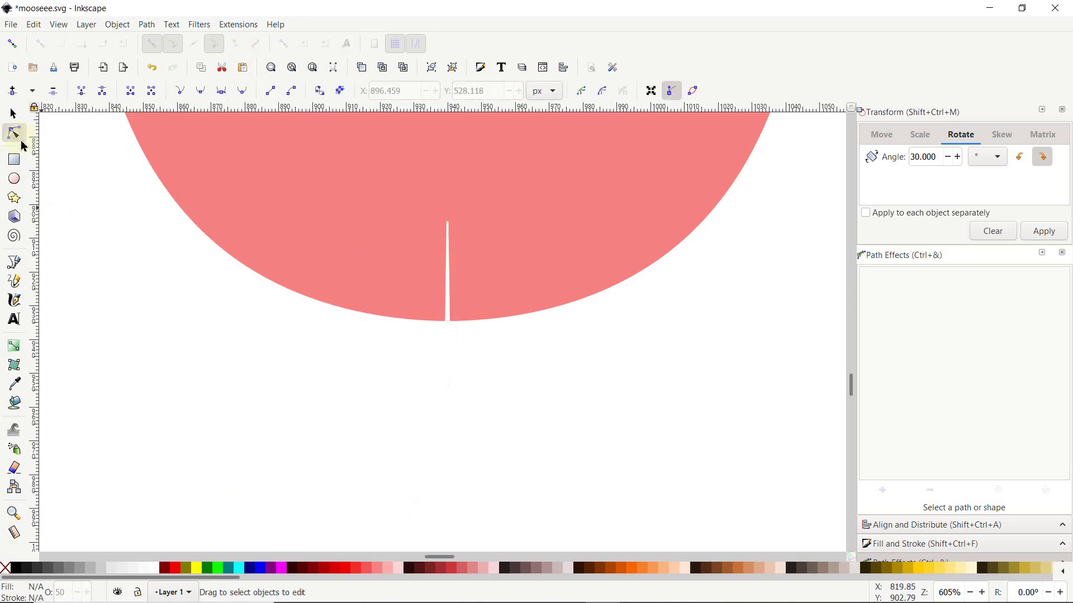
click(450, 370)
drag(453, 327, 447, 327)
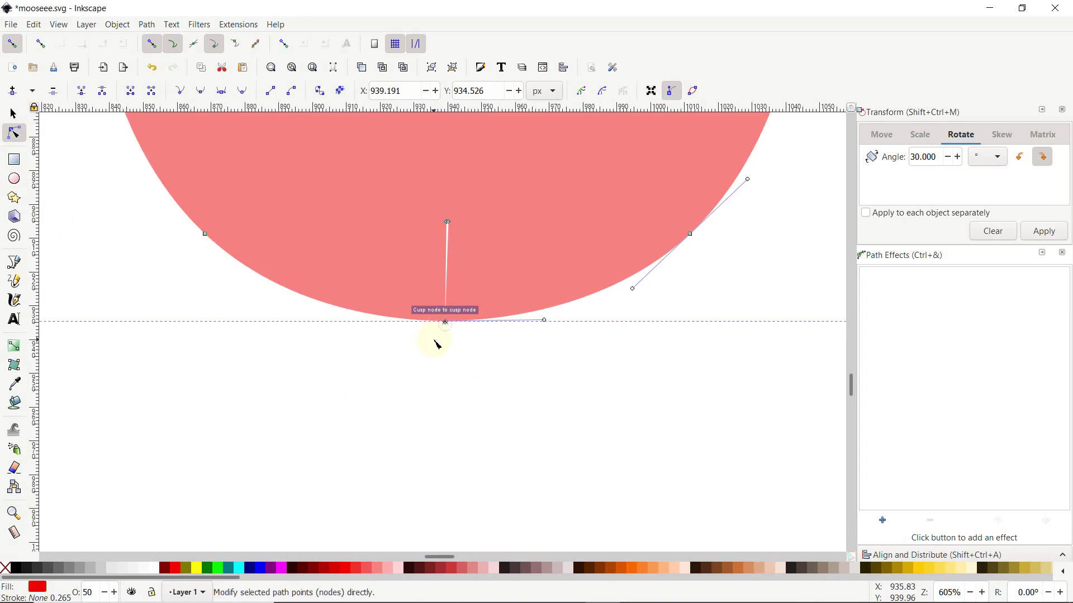
click(146, 25)
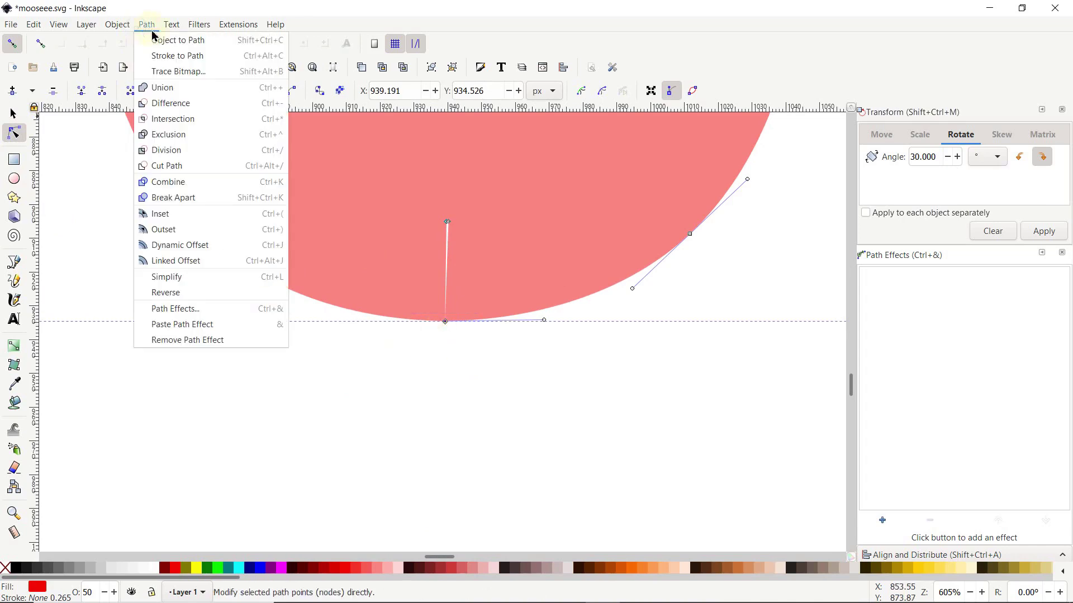
click(167, 94)
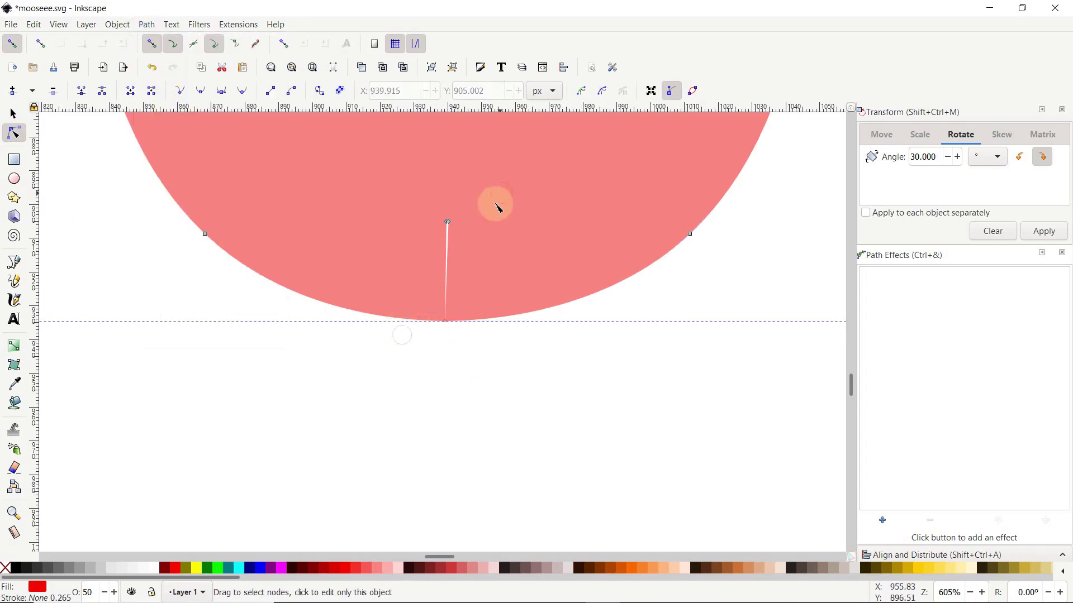
Eliminate the muzzle slit by removing its upper nodes, pulling a remaining node handle to the right and applying Union.
drag(499, 208, 424, 270)
click(424, 269)
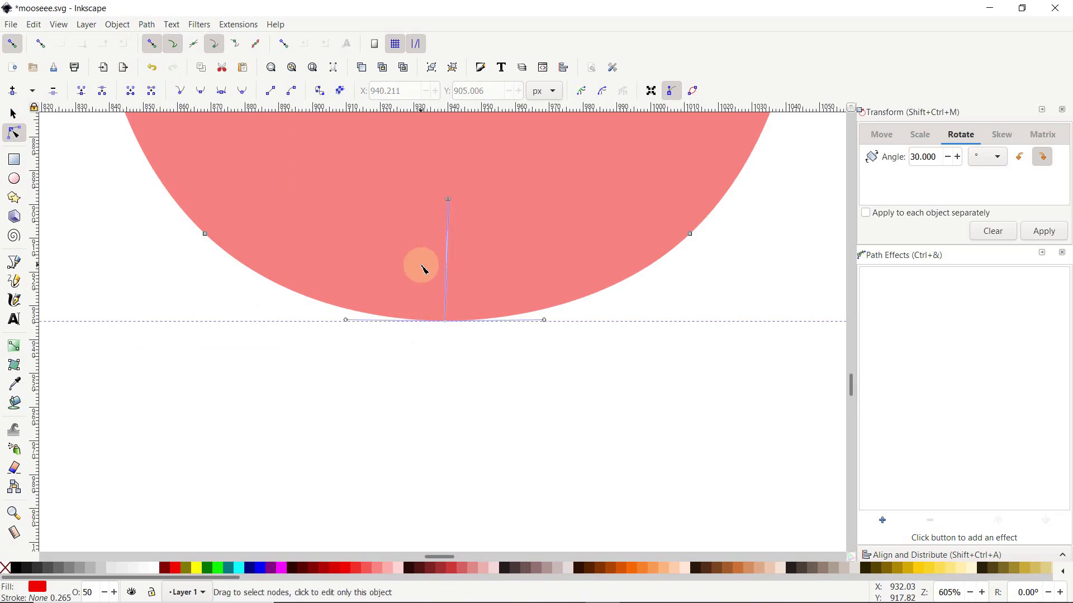
drag(448, 200, 466, 211)
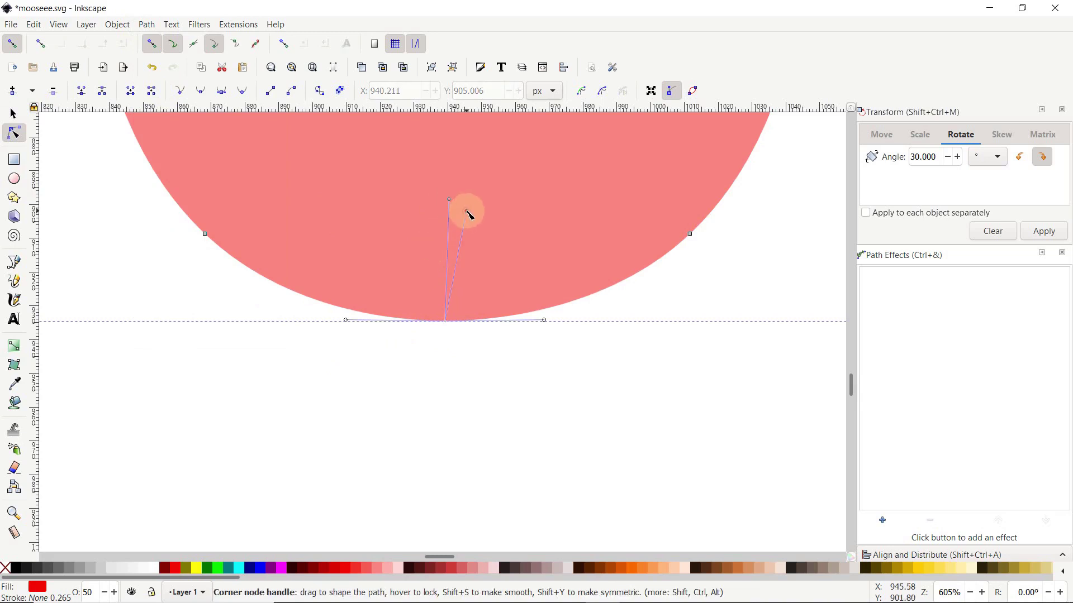
click(147, 25)
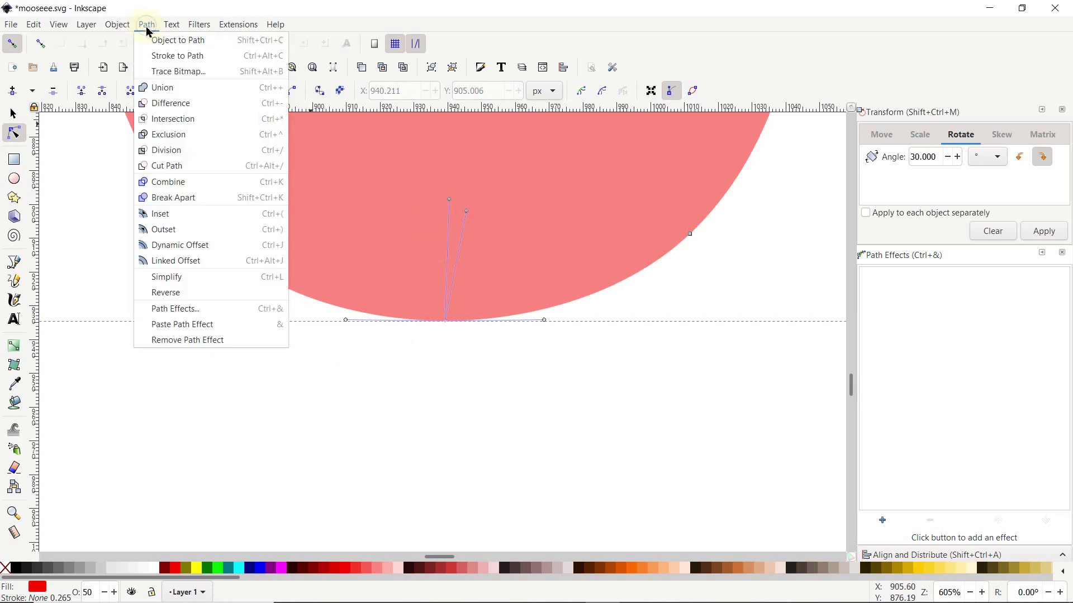
click(172, 88)
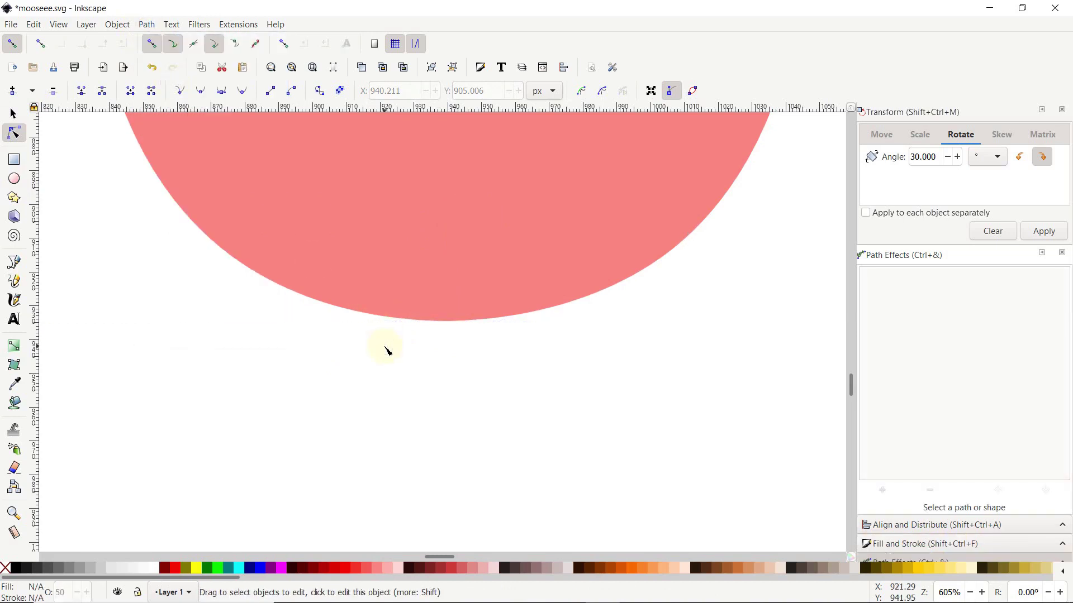
Scale the whole moose head proportionally down to about 502 × 290 px, keeping its top edge in place.
click(313, 68)
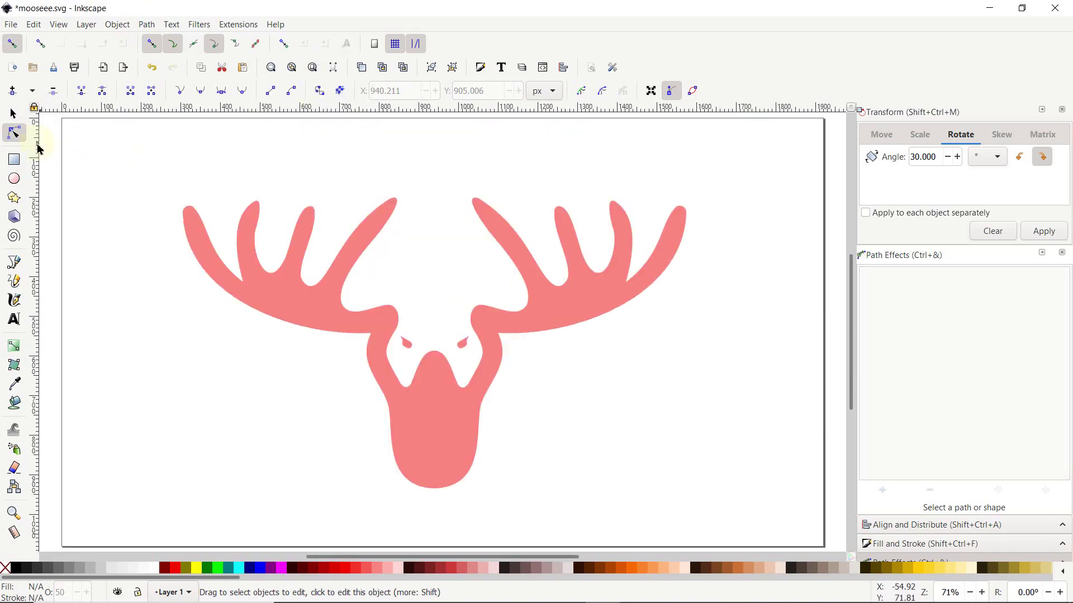
click(12, 114)
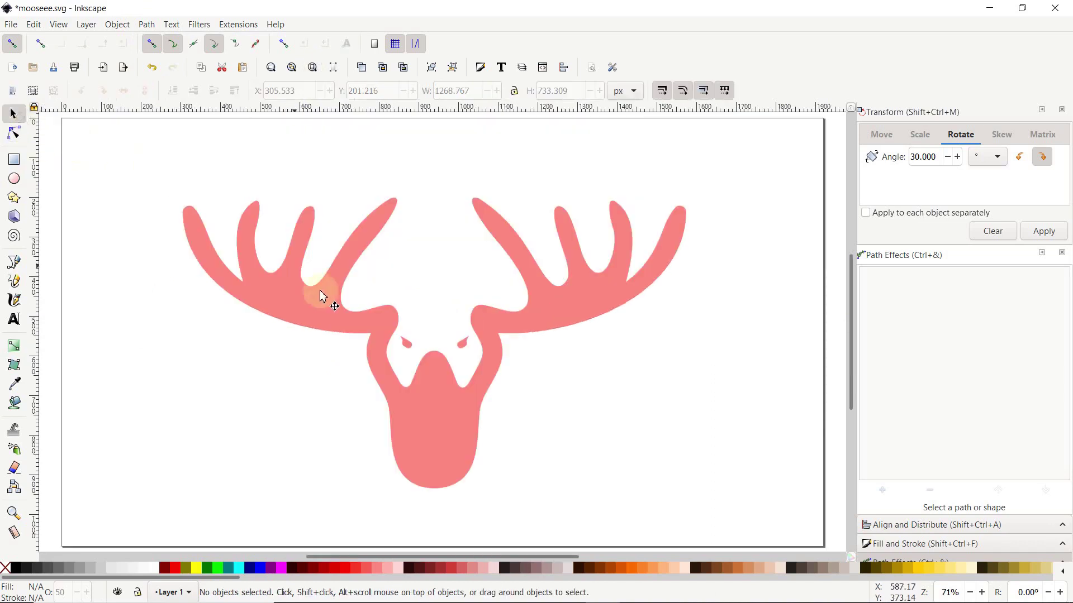
ctrl+click(374, 317)
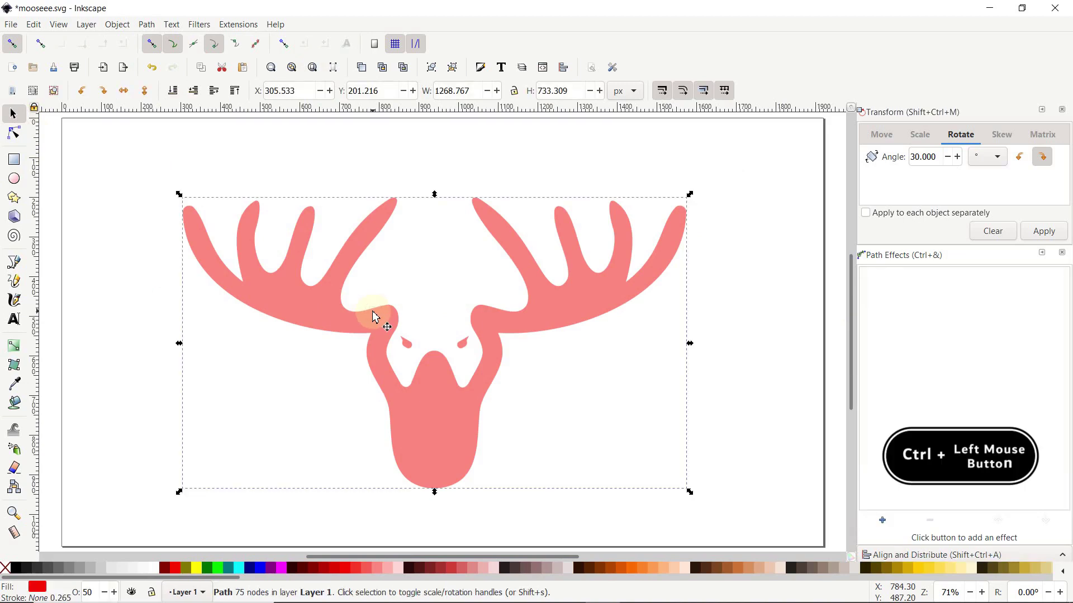
drag(436, 497, 441, 321)
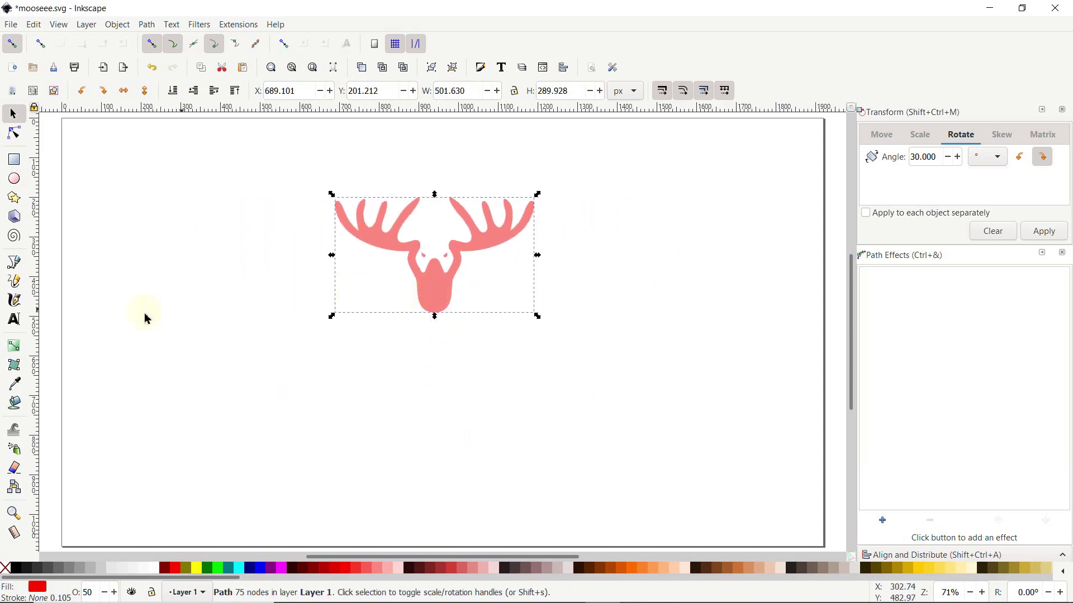
Add the text "MOOSE" on the page below the moose head.
click(14, 320)
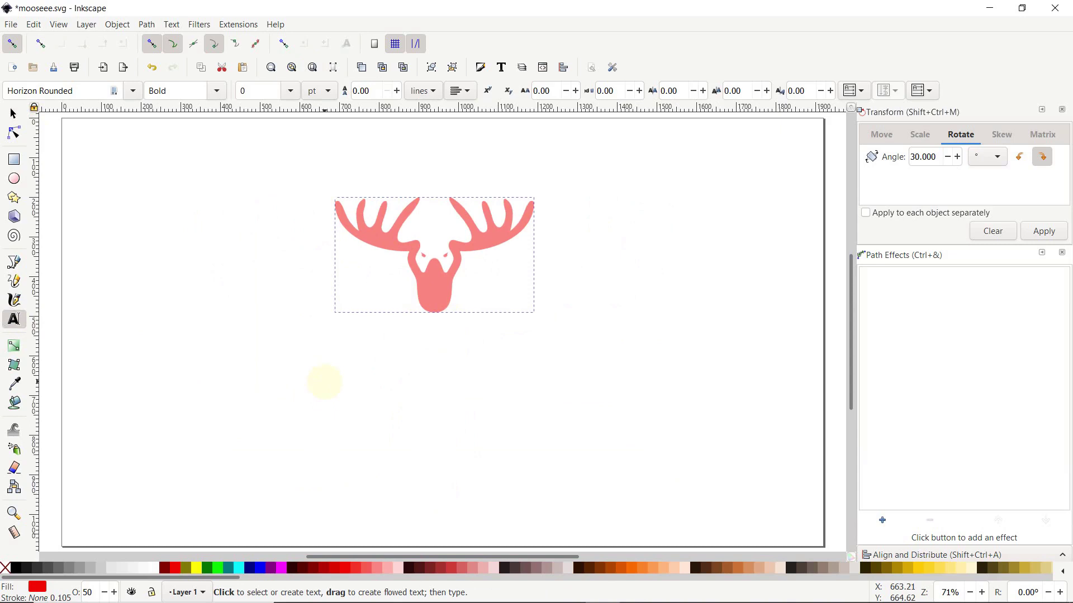
click(325, 382)
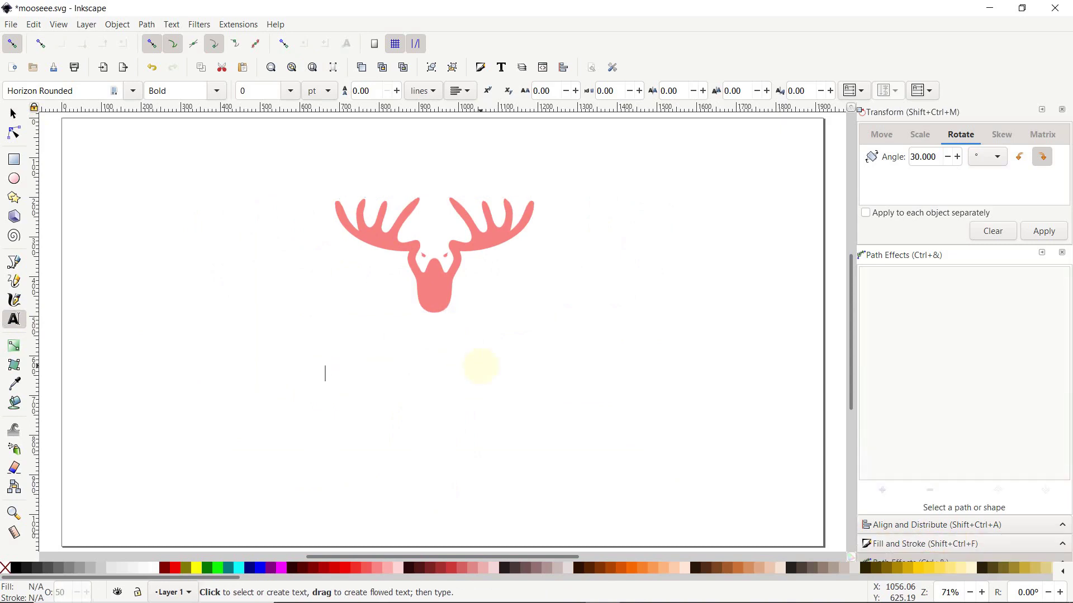
text(MOOSE)
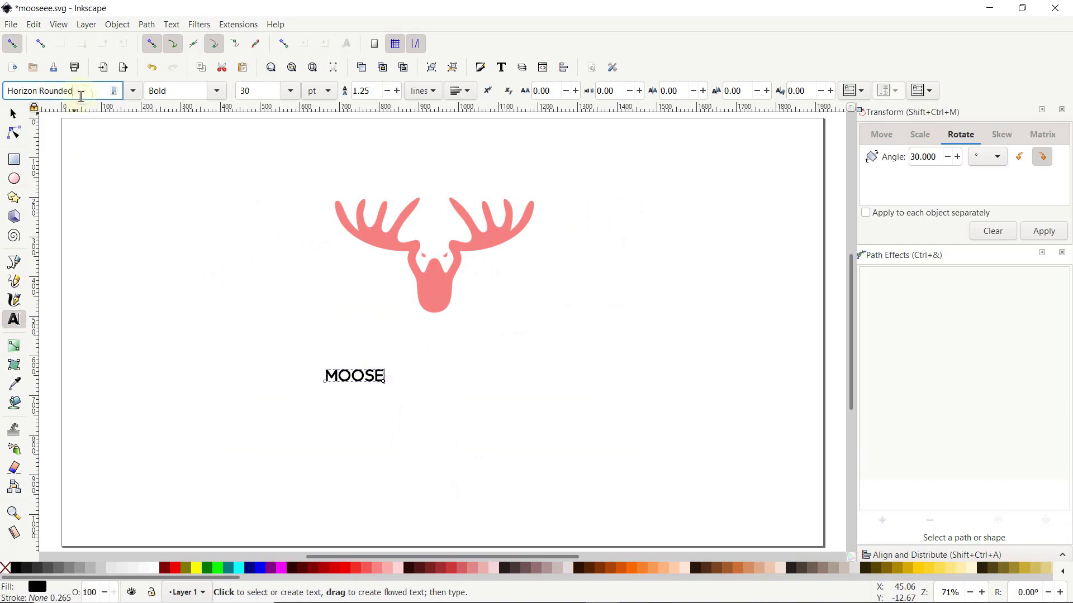
Set the MOOSE text's font to Montserrat with the Normal style.
drag(81, 96, 8, 96)
text(mont)
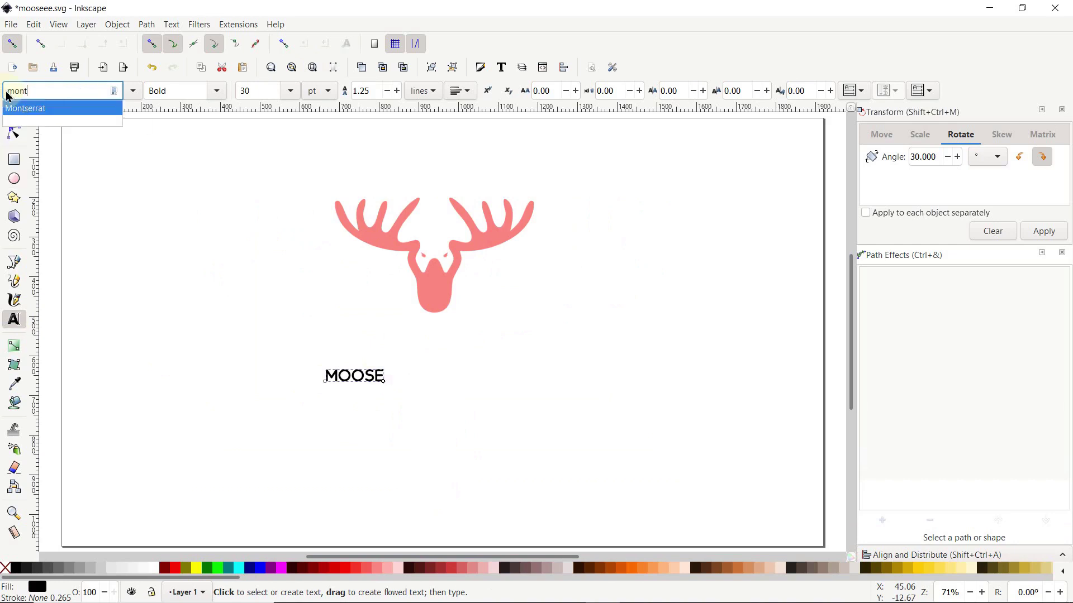
click(36, 111)
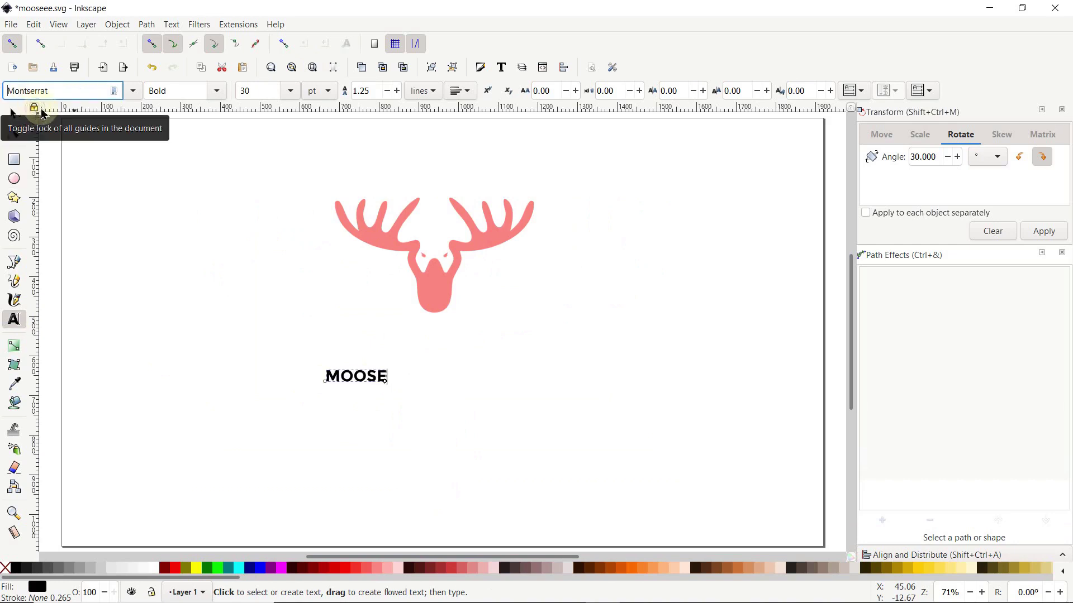
click(217, 90)
click(201, 137)
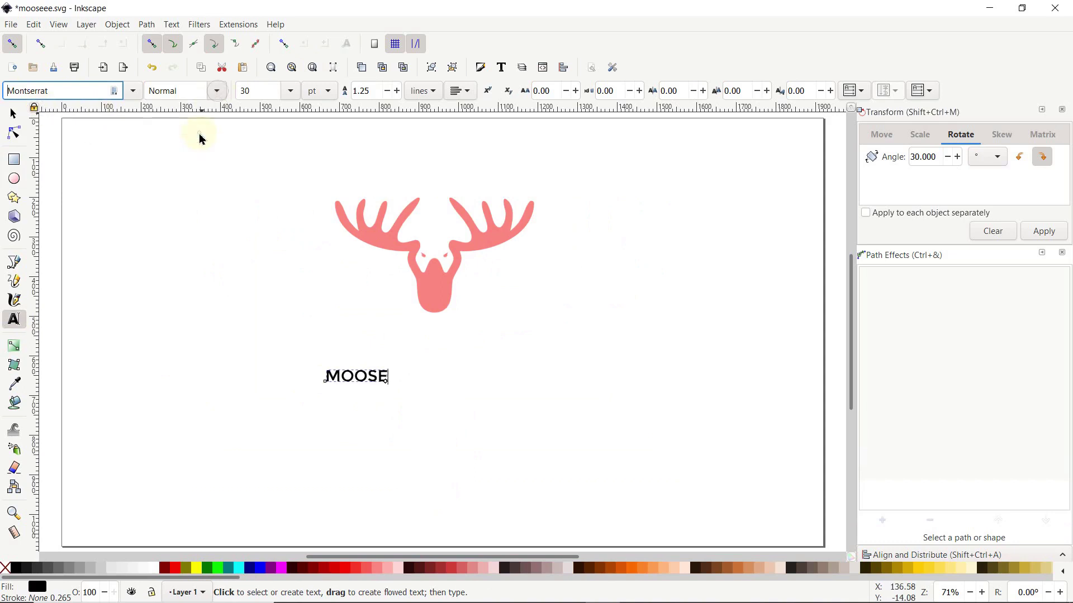
Enlarge the MOOSE text proportionally to about 548 × 104 px and place it just beneath the moose head.
click(15, 114)
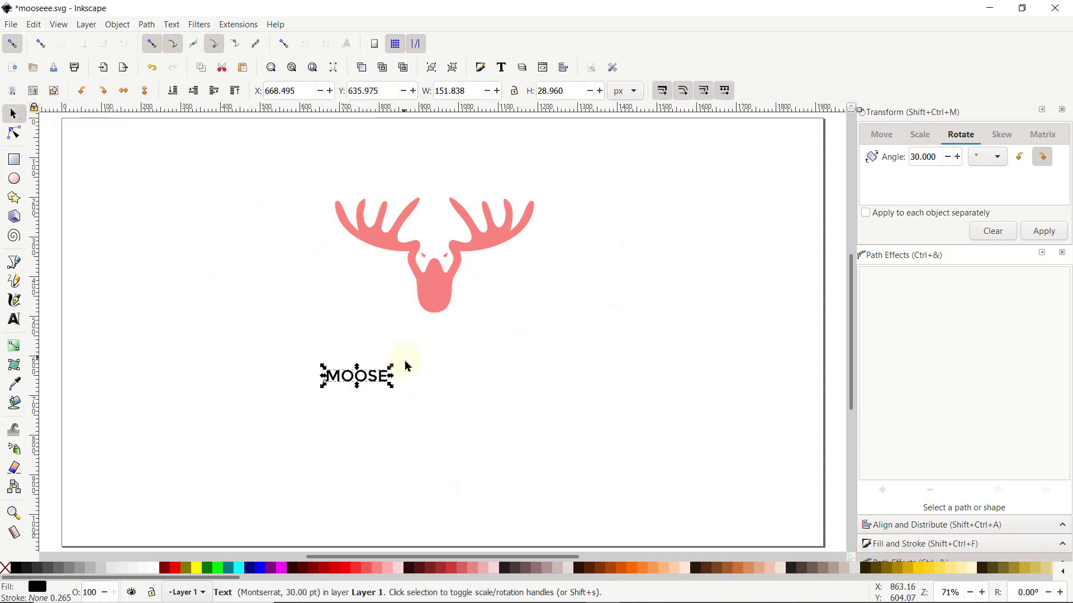
drag(391, 385, 548, 479)
drag(503, 417, 505, 378)
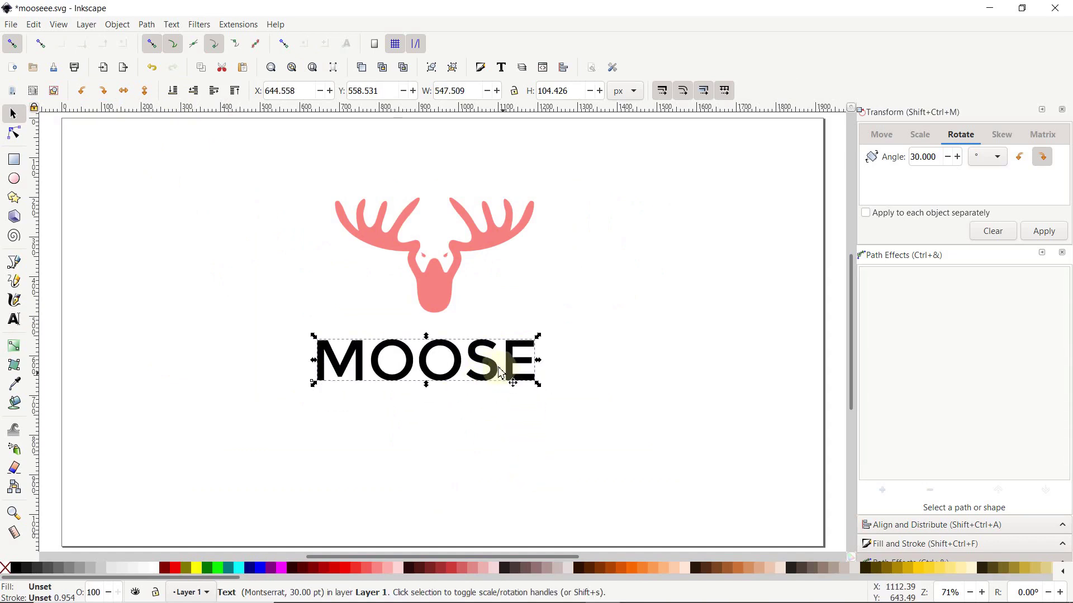
Lock the MOOSE text's proportions and set its width to 501 px to match the moose head.
click(430, 296)
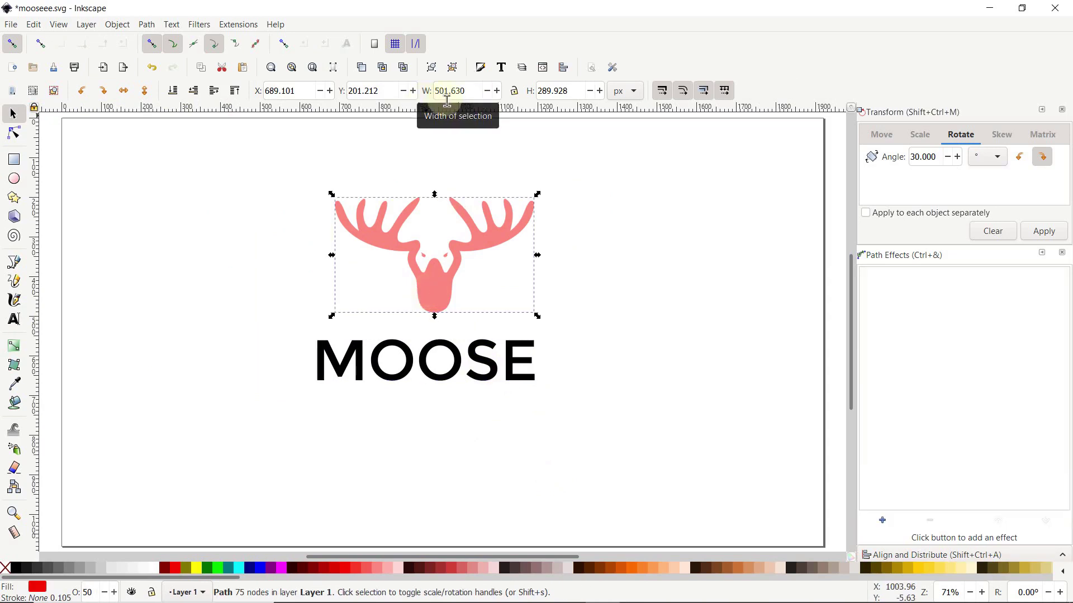
click(446, 344)
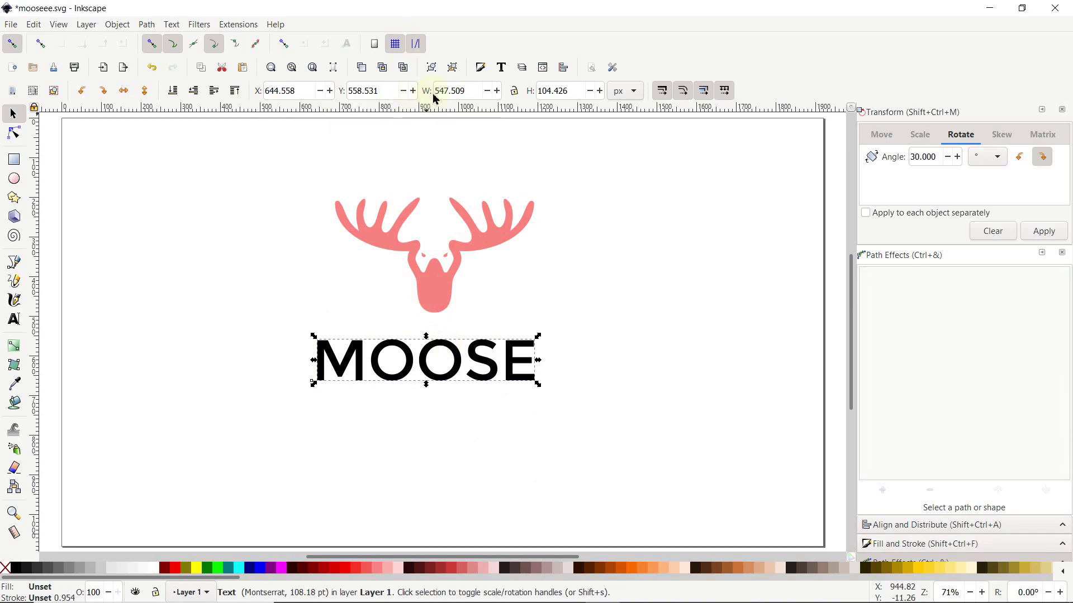
click(510, 96)
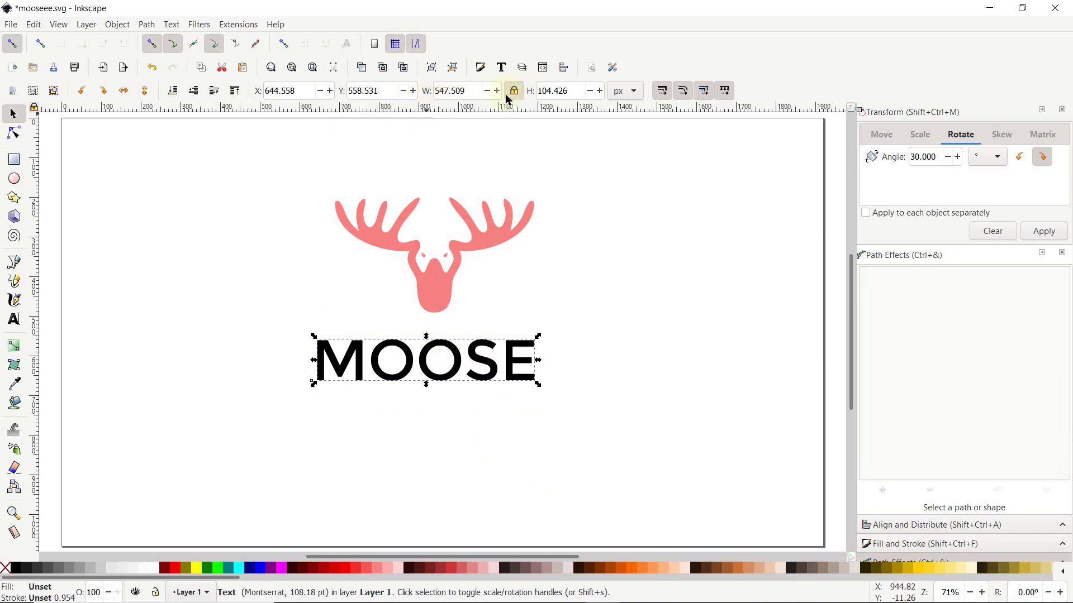
click(475, 91)
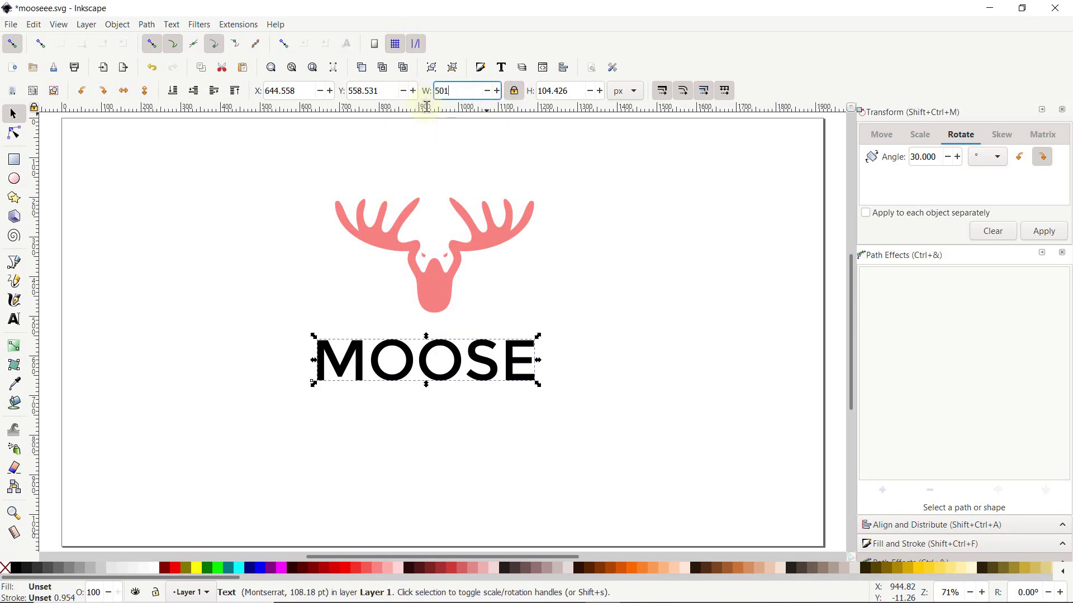
key(Return)
Centre the moose head and the MOOSE text horizontally relative to the page.
drag(564, 157, 270, 441)
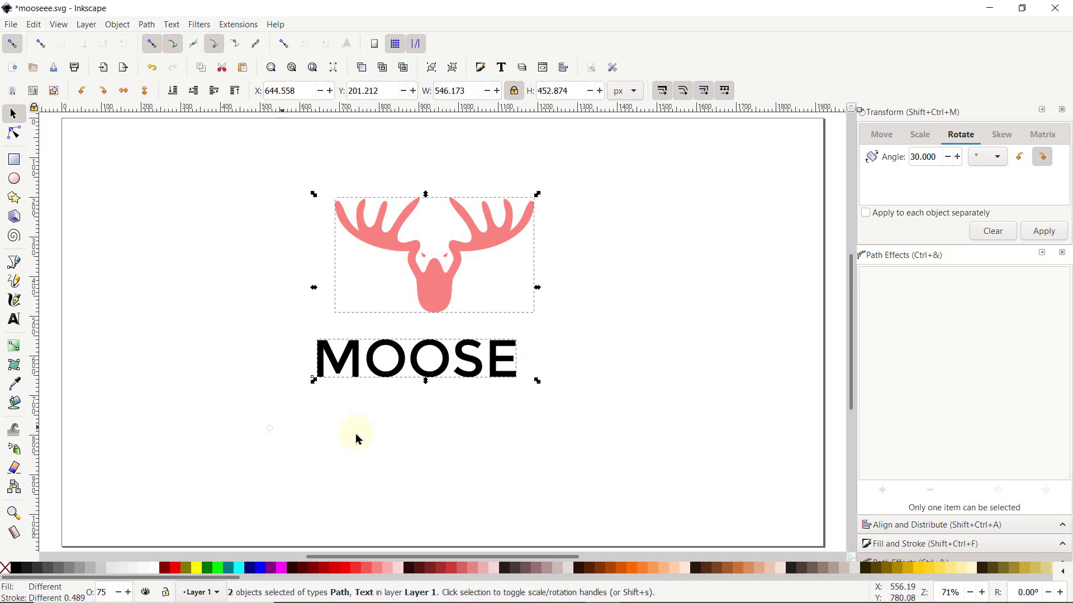
click(932, 525)
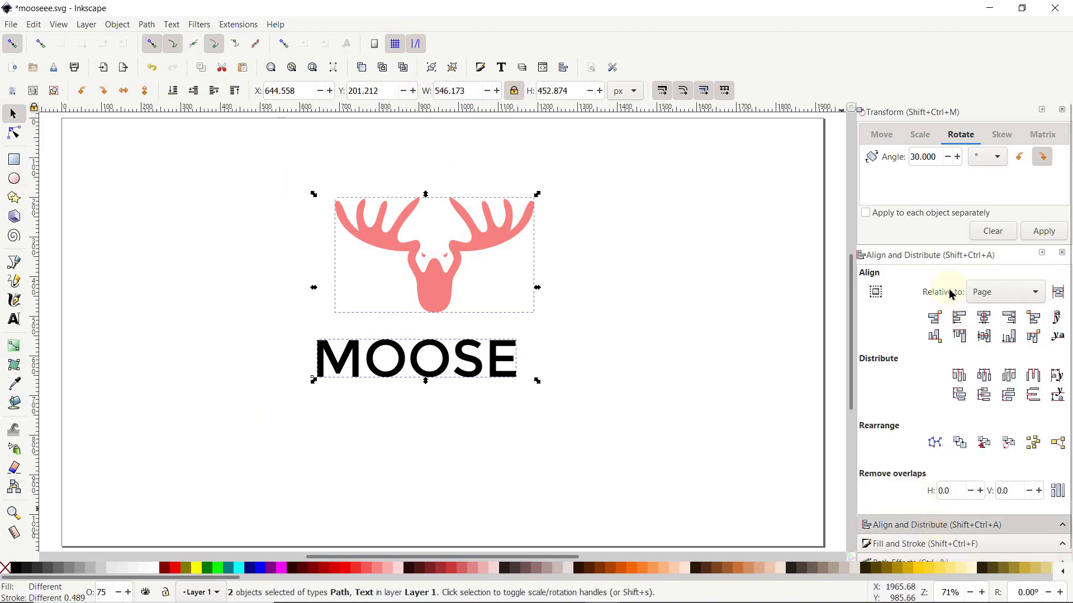
click(985, 318)
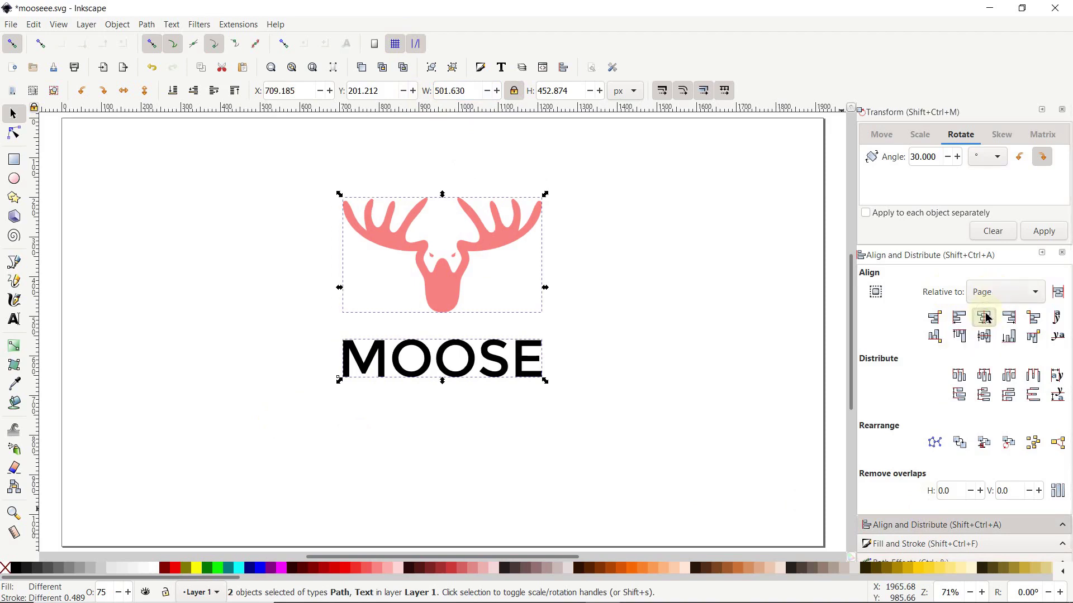